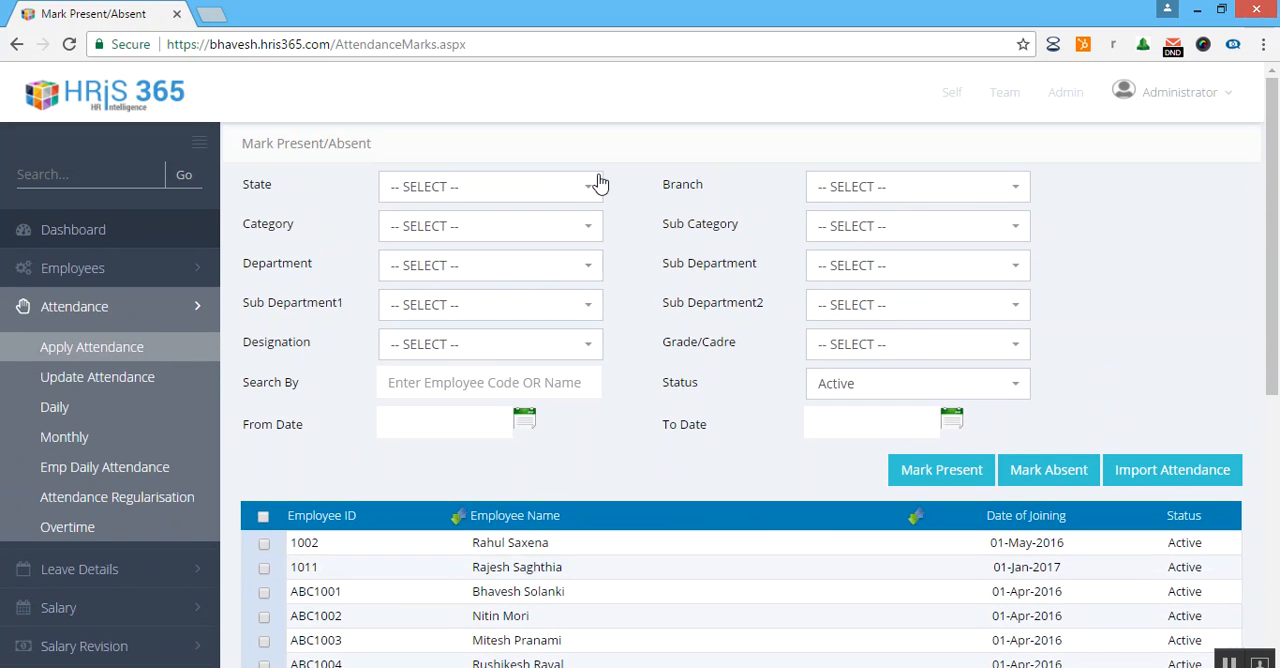
Filter the employees by state Gujarat and branch Ahmedabad.
{"action": "left_click", "coordinate": [588, 190]}
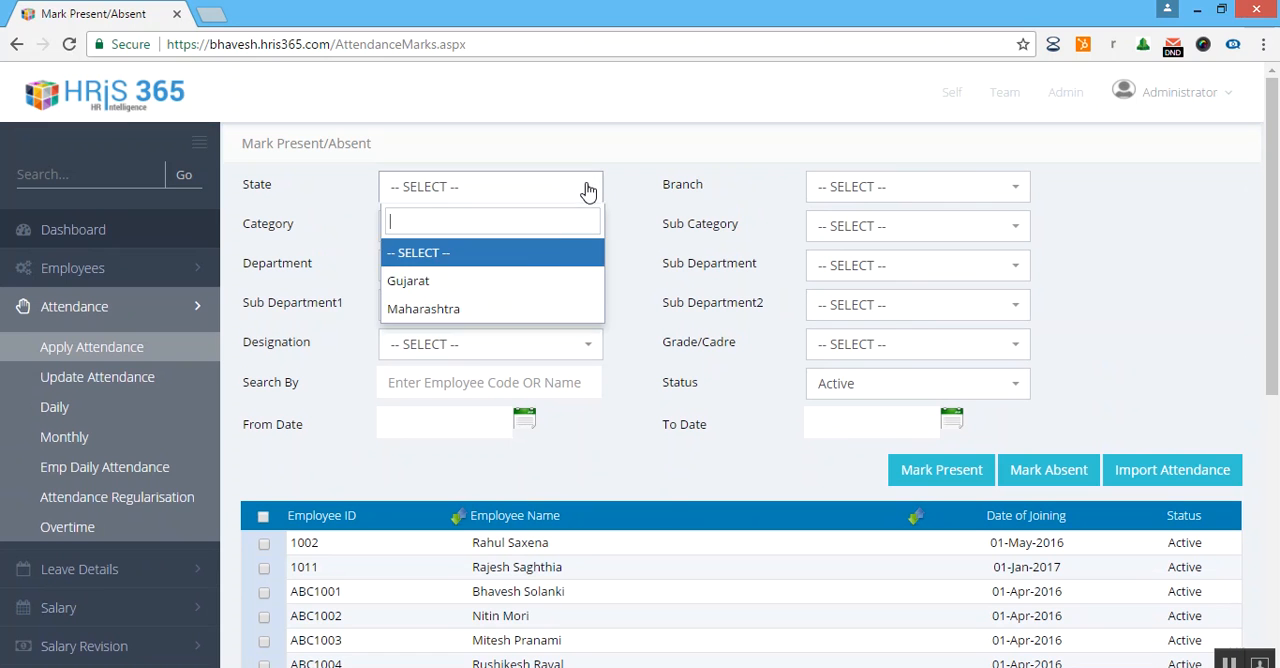
{"action": "left_click", "coordinate": [555, 280]}
{"action": "left_click", "coordinate": [914, 200]}
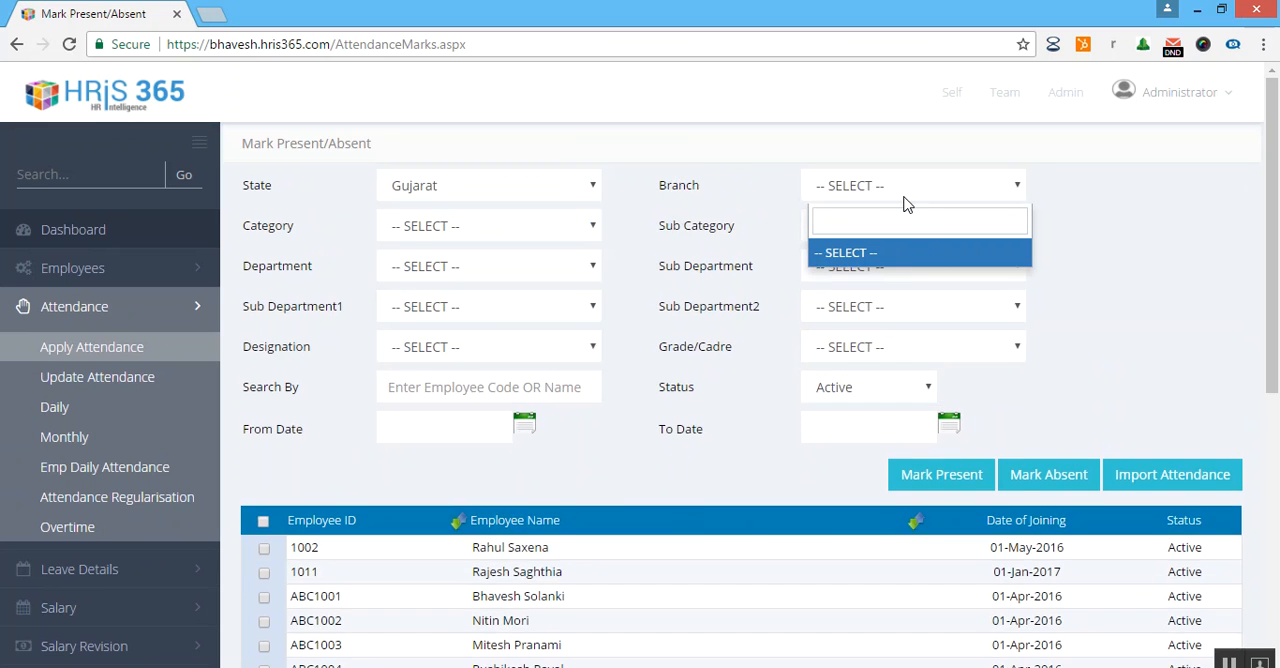
{"action": "left_click", "coordinate": [906, 228]}
{"action": "scroll", "coordinate": [627, 328], "scroll_direction": "down", "scroll_amount": 1}
{"action": "scroll", "coordinate": [645, 355], "scroll_direction": "down", "scroll_amount": 3}
{"action": "scroll", "coordinate": [666, 383], "scroll_direction": "up", "scroll_amount": 4}
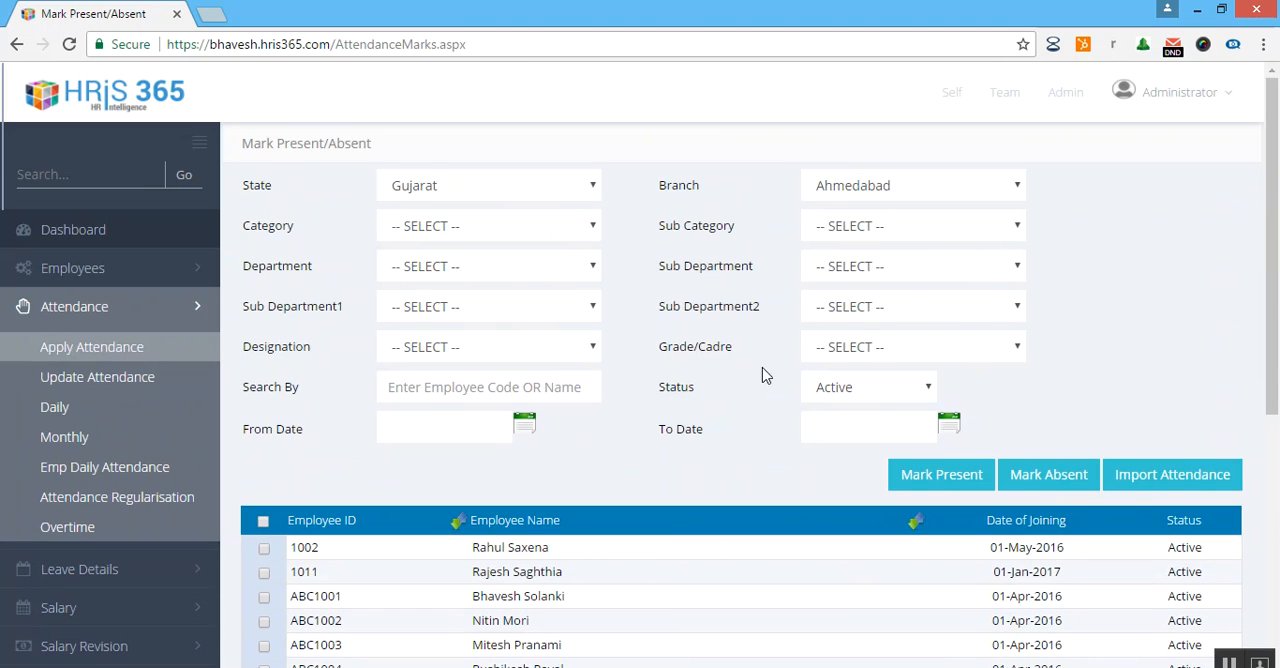
Examine the available designation options and the employee list beneath the filters.
{"action": "left_click", "coordinate": [503, 344]}
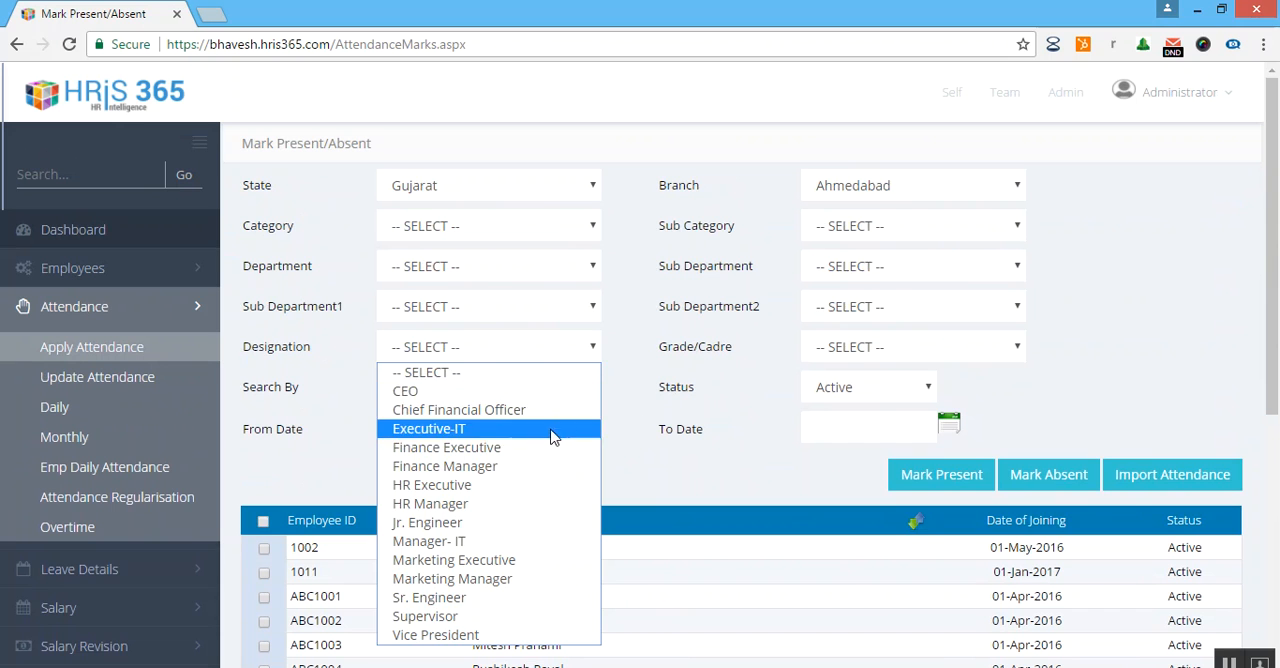
{"action": "left_click", "coordinate": [676, 448]}
{"action": "scroll", "coordinate": [479, 374], "scroll_direction": "down", "scroll_amount": 1}
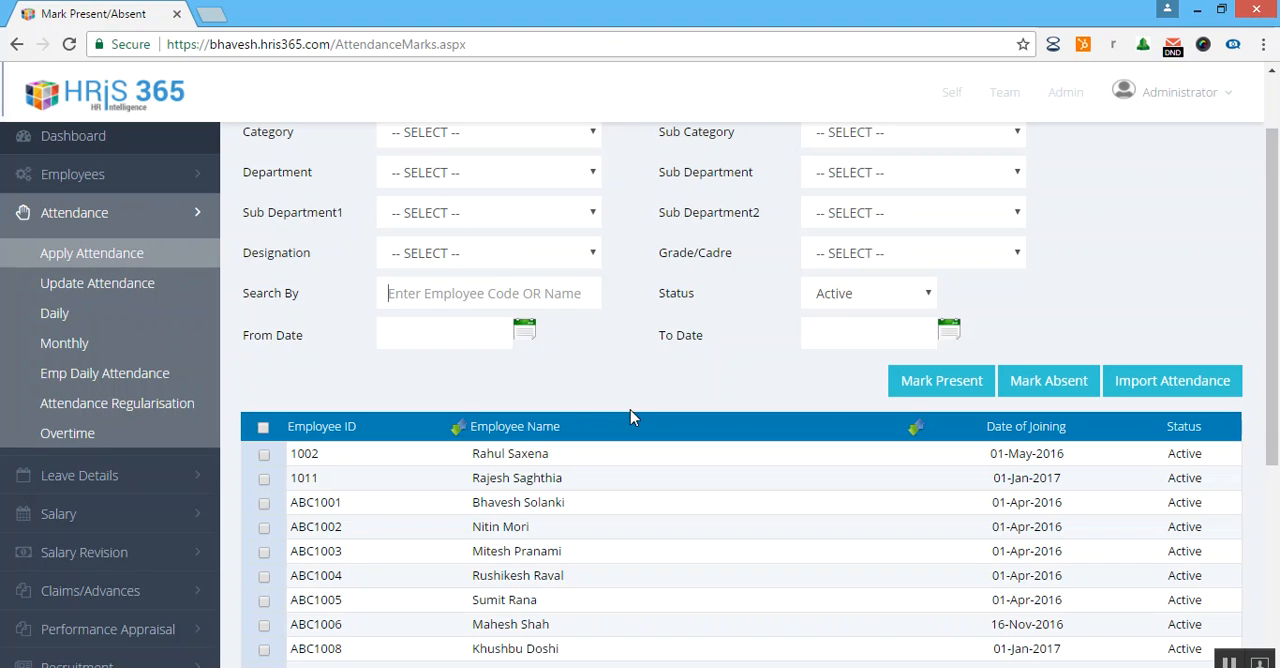
{"action": "scroll", "coordinate": [625, 410], "scroll_direction": "down", "scroll_amount": 2}
{"action": "scroll", "coordinate": [620, 430], "scroll_direction": "up", "scroll_amount": 3}
{"action": "scroll", "coordinate": [617, 440], "scroll_direction": "down", "scroll_amount": 1}
{"action": "scroll", "coordinate": [617, 460], "scroll_direction": "up", "scroll_amount": 1}
{"action": "scroll", "coordinate": [627, 474], "scroll_direction": "down", "scroll_amount": 2}
{"action": "scroll", "coordinate": [628, 468], "scroll_direction": "up", "scroll_amount": 2}
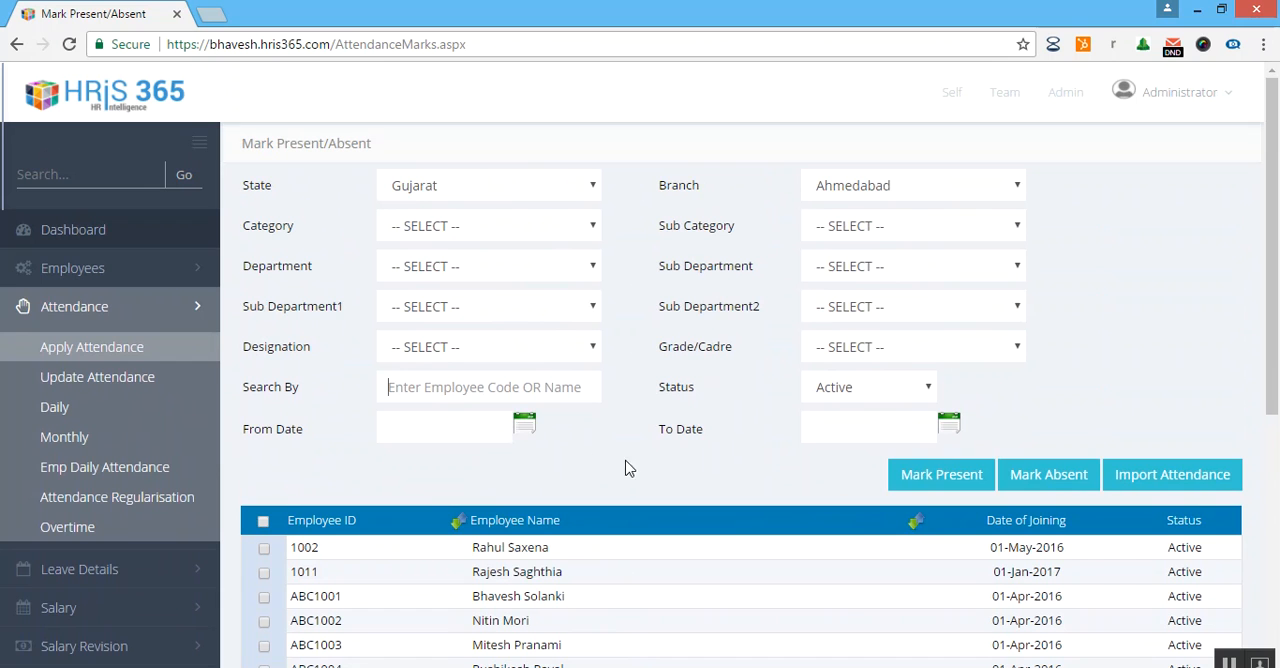
Set the attendance period from 01-Apr-2017 to 30-Apr-2017.
{"action": "left_click", "coordinate": [524, 428]}
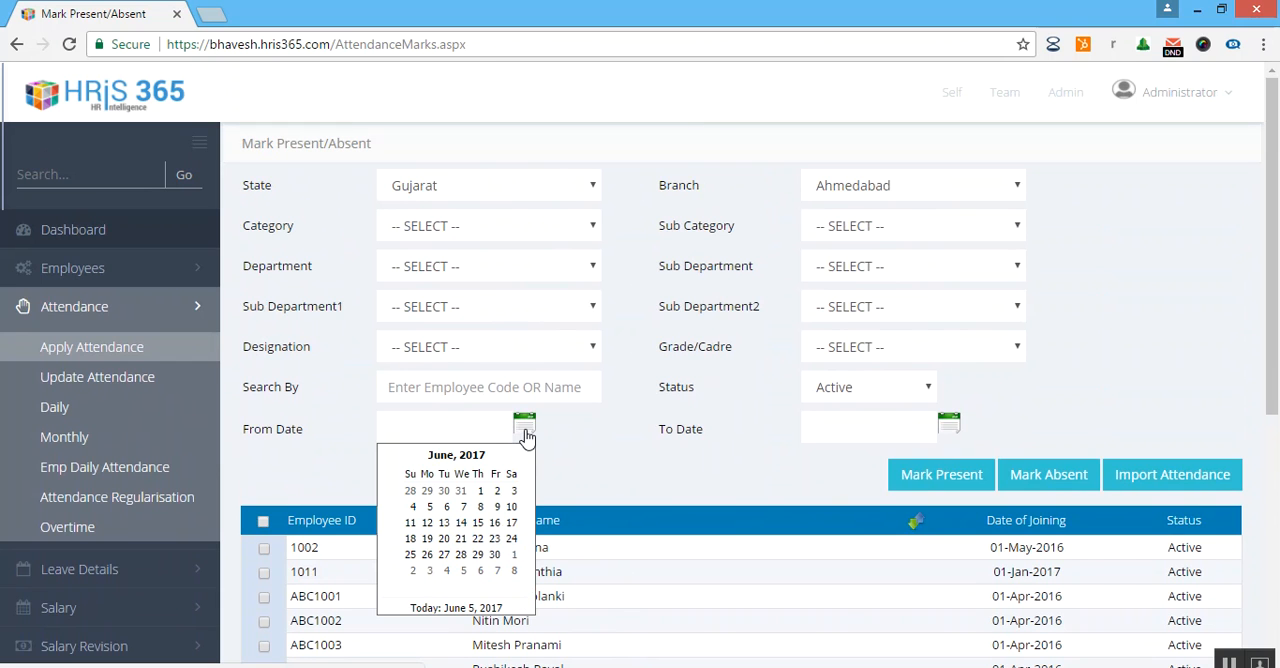
{"action": "left_click", "coordinate": [450, 455]}
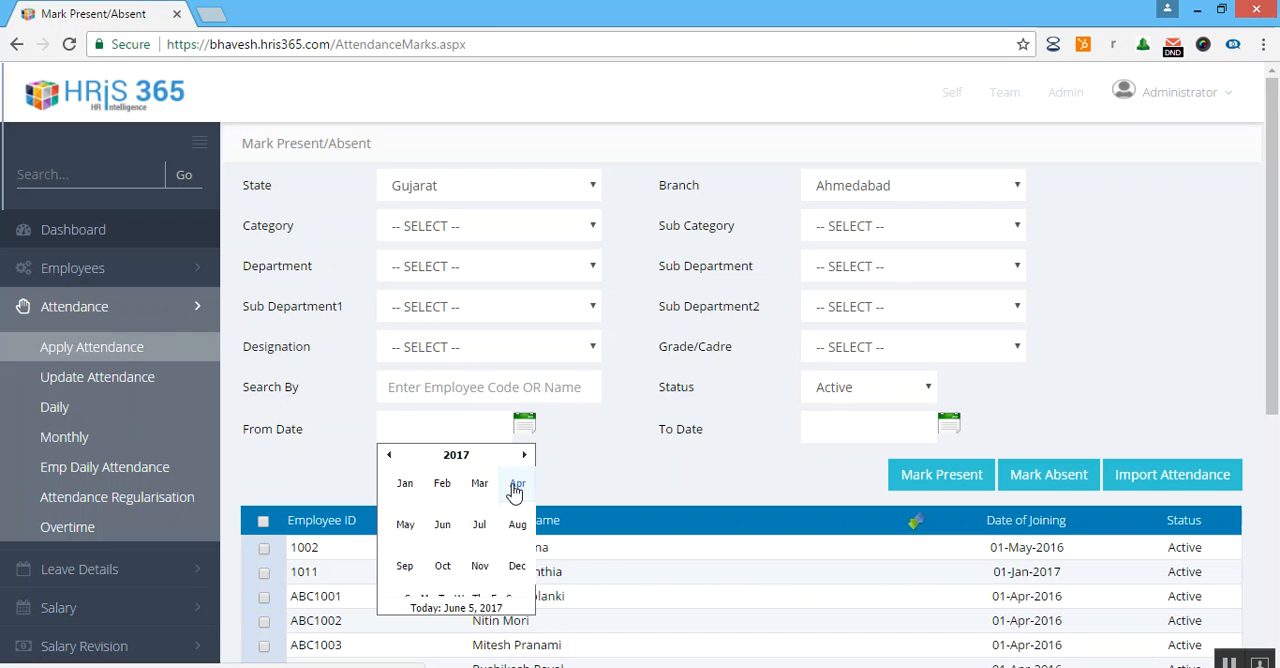
{"action": "left_click", "coordinate": [515, 490]}
{"action": "left_click", "coordinate": [516, 489]}
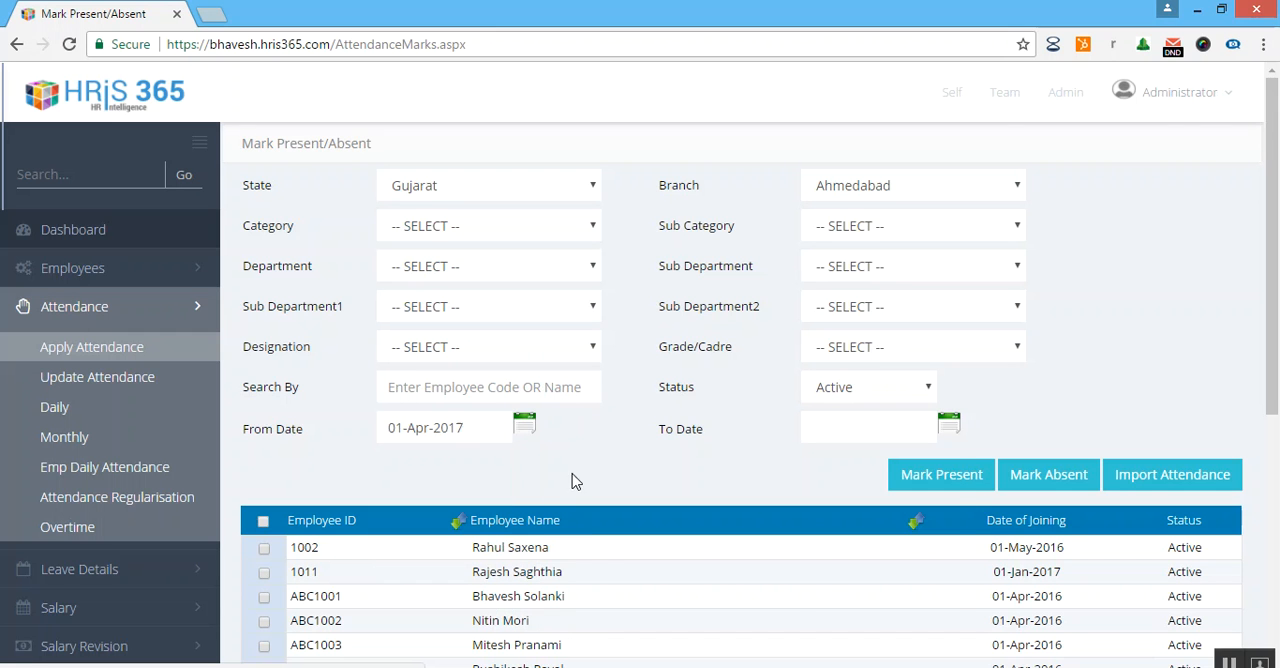
{"action": "left_click", "coordinate": [942, 430]}
{"action": "left_click", "coordinate": [890, 457]}
{"action": "left_click", "coordinate": [935, 496]}
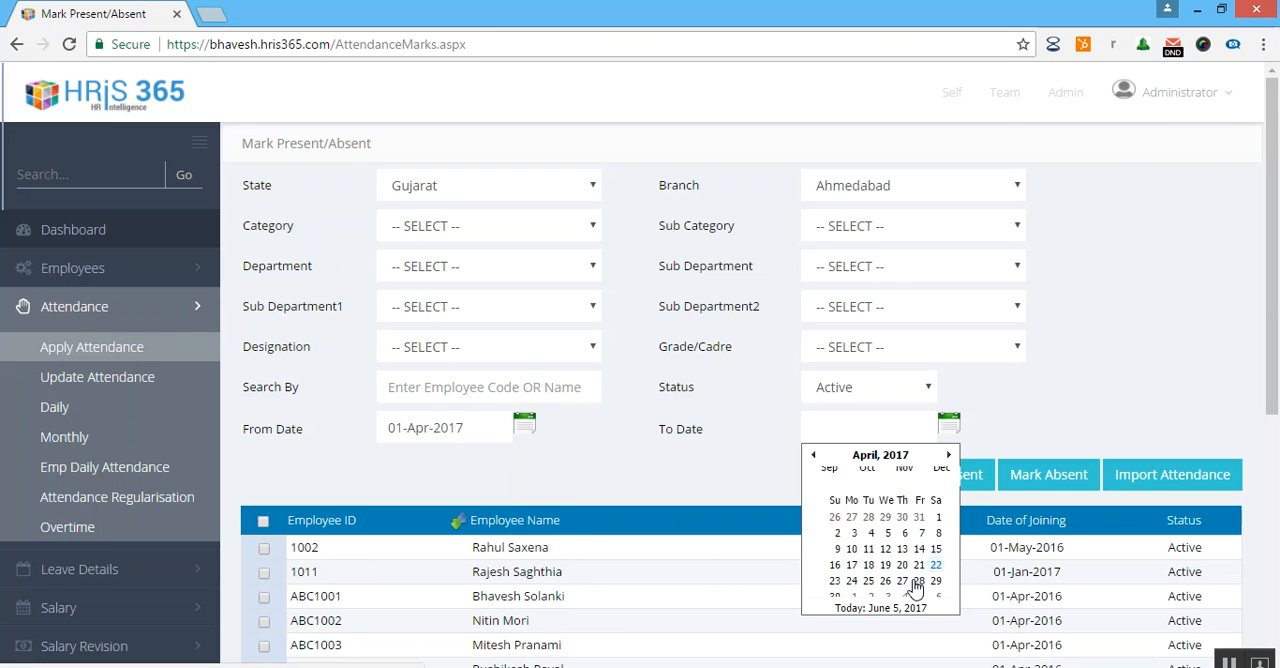
{"action": "left_click", "coordinate": [837, 582]}
Select the sixth employee in the list and mark them present for the chosen period.
{"action": "left_click", "coordinate": [266, 523]}
{"action": "scroll", "coordinate": [700, 380], "scroll_direction": "down", "scroll_amount": 1}
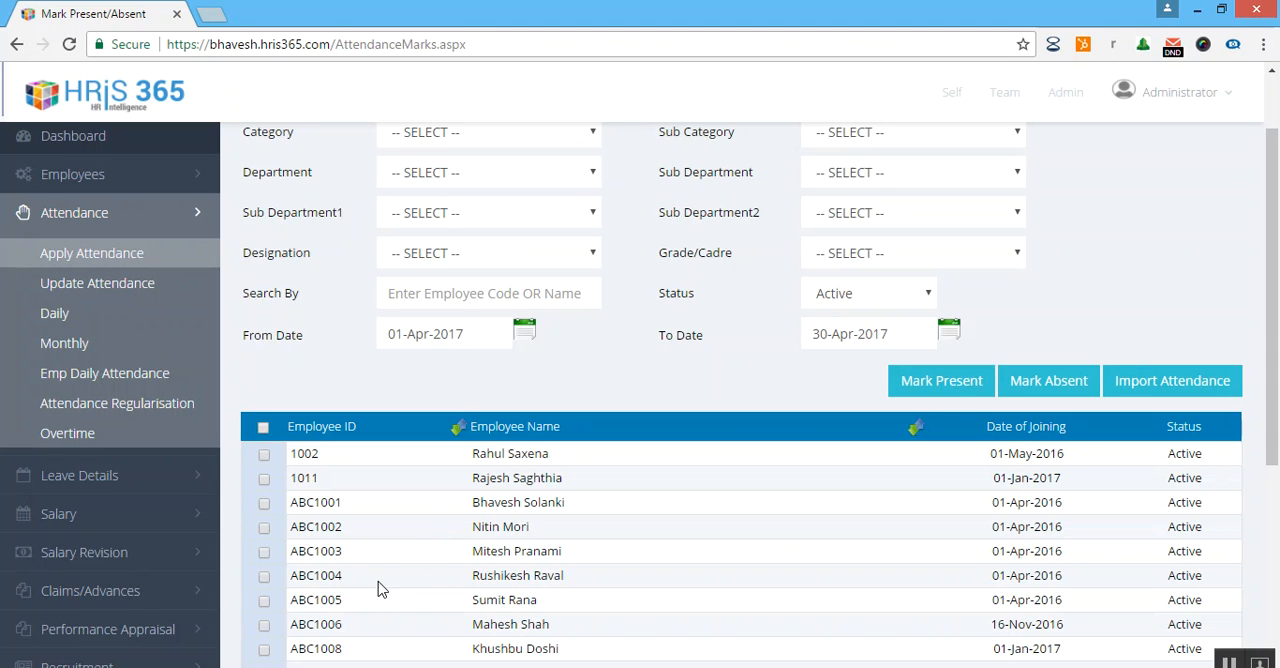
{"action": "scroll", "coordinate": [447, 517], "scroll_direction": "down", "scroll_amount": 1}
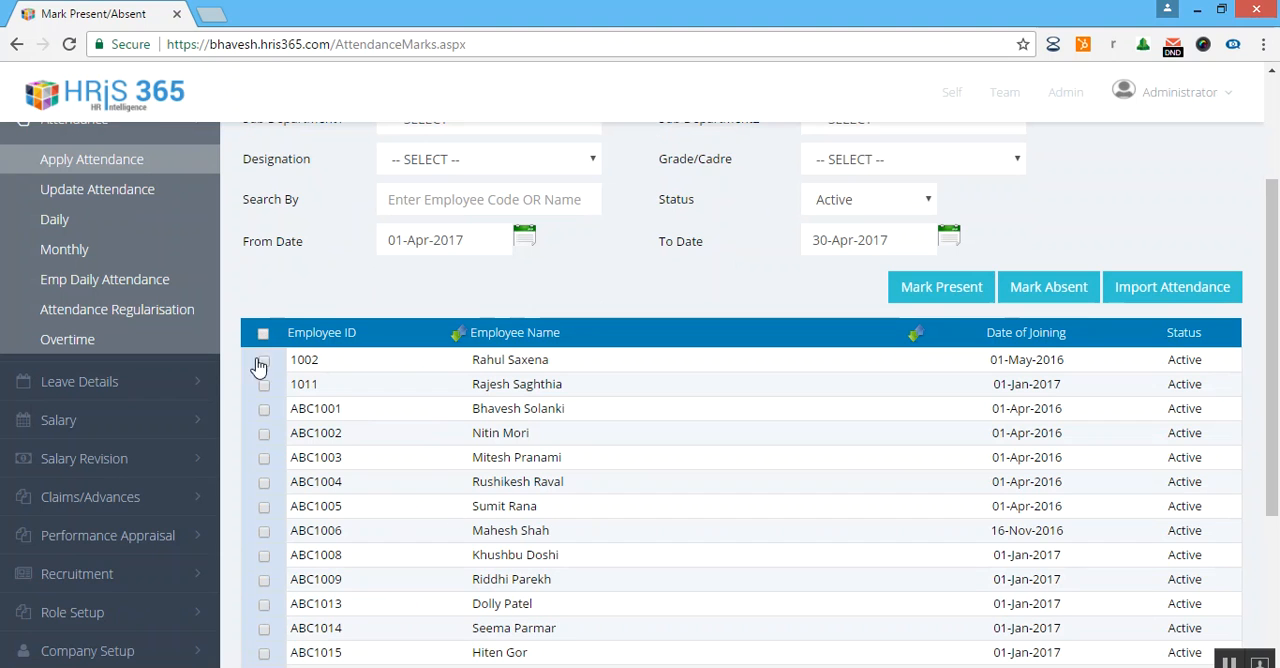
{"action": "left_click", "coordinate": [264, 459]}
{"action": "left_click", "coordinate": [264, 460]}
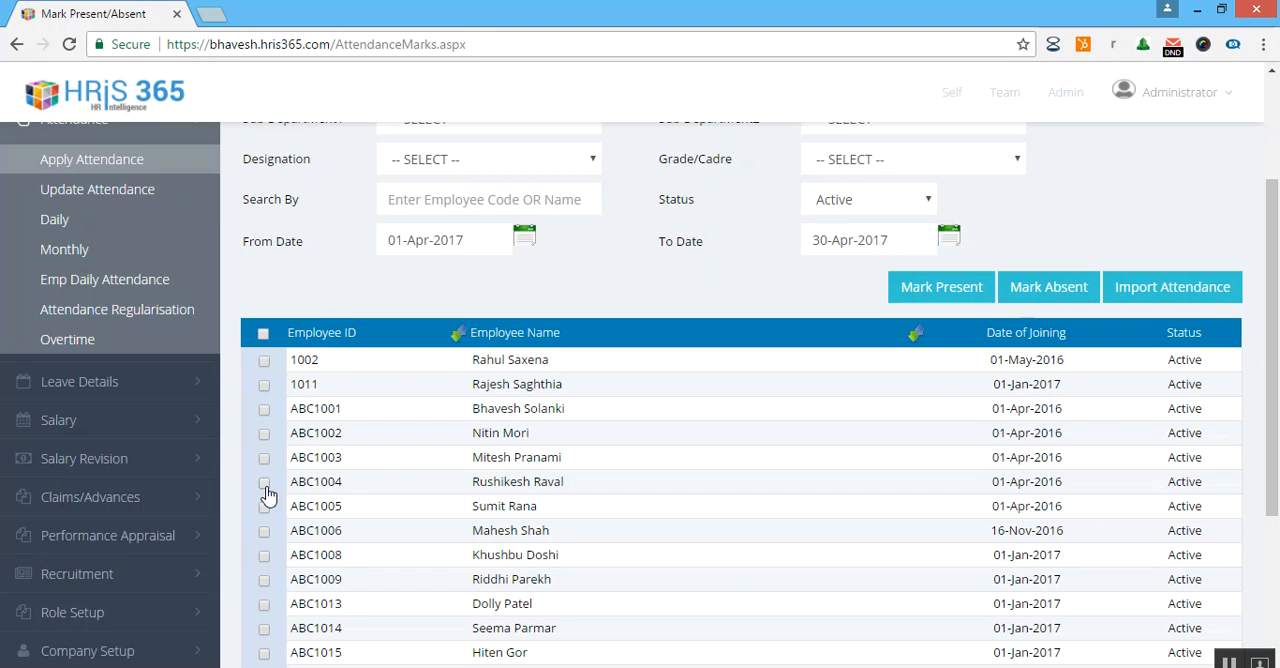
{"action": "left_click", "coordinate": [265, 484]}
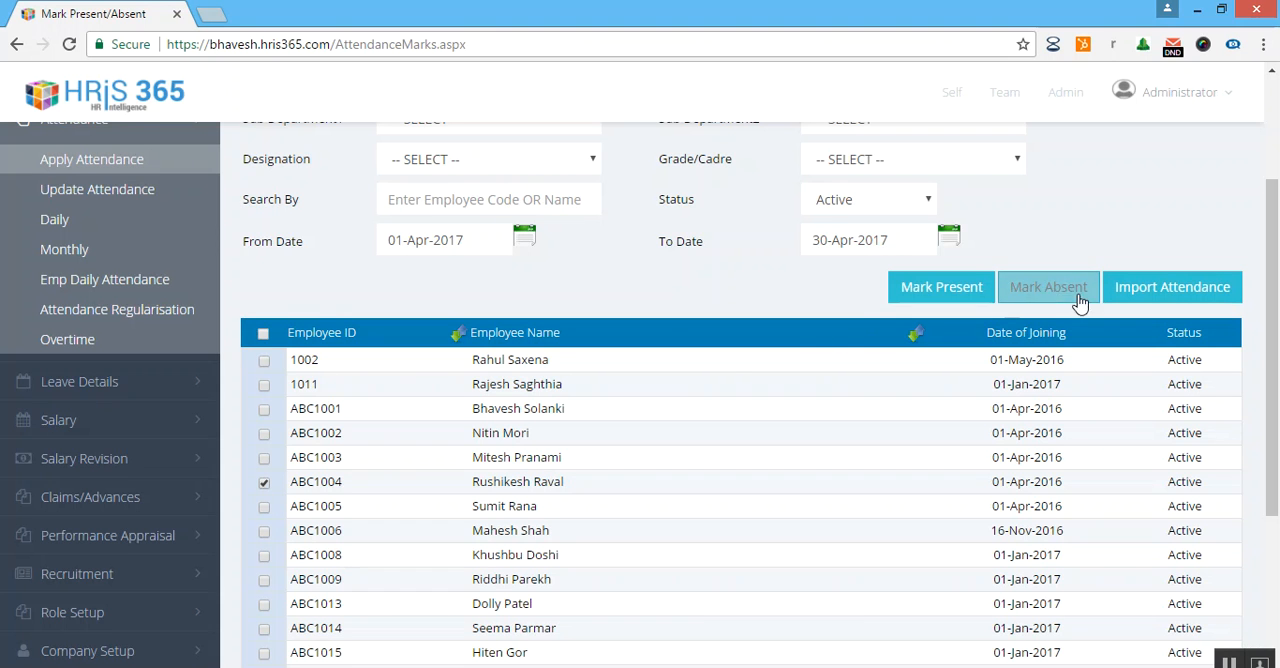
{"action": "left_click", "coordinate": [912, 289]}
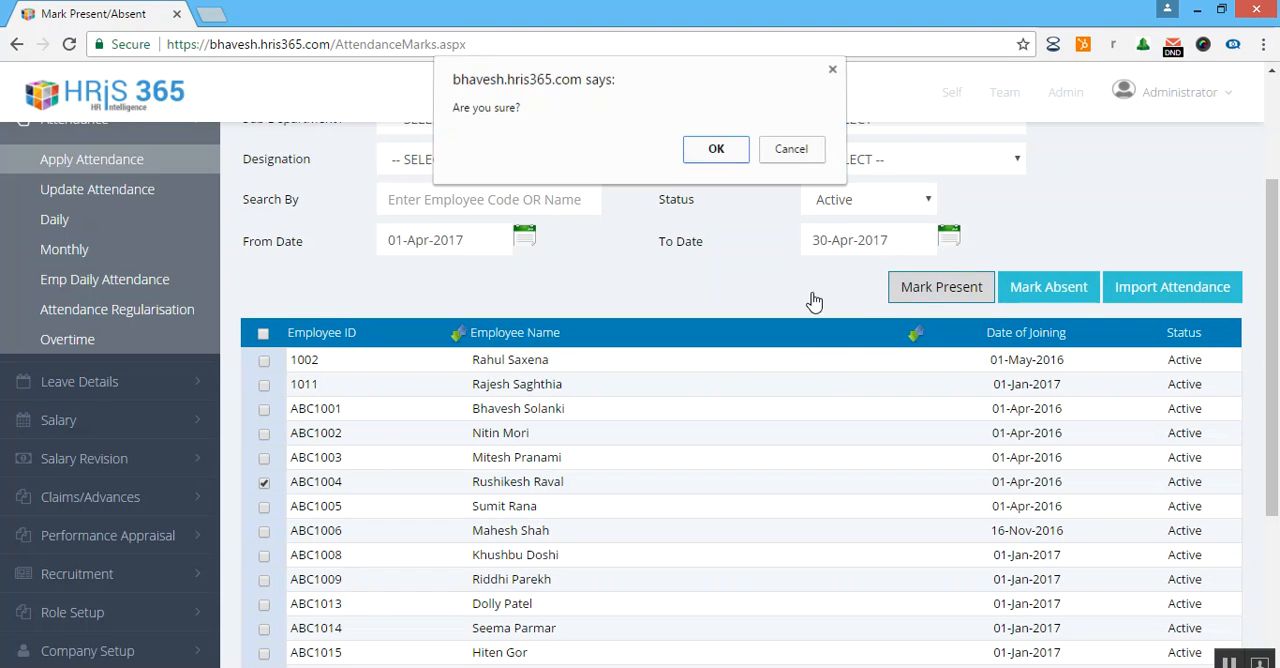
{"action": "left_click", "coordinate": [704, 158]}
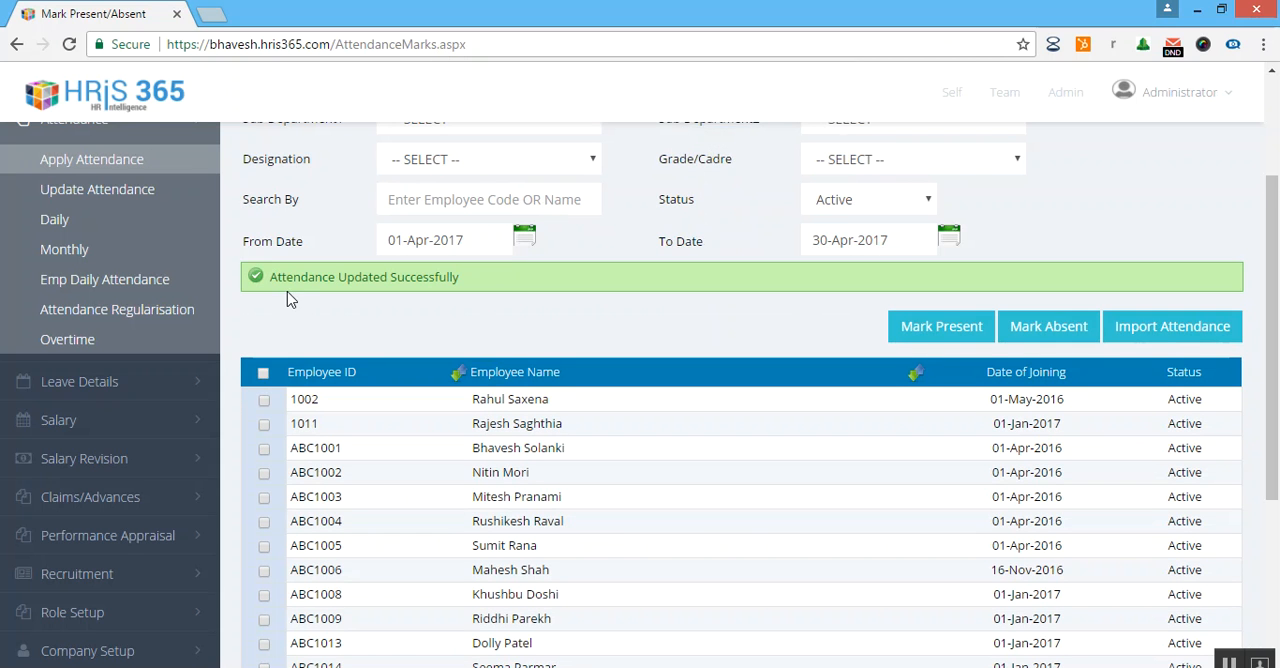
Open the Daily attendance page in a new browser tab and choose the employee just marked present.
{"action": "middle_click", "coordinate": [163, 290]}
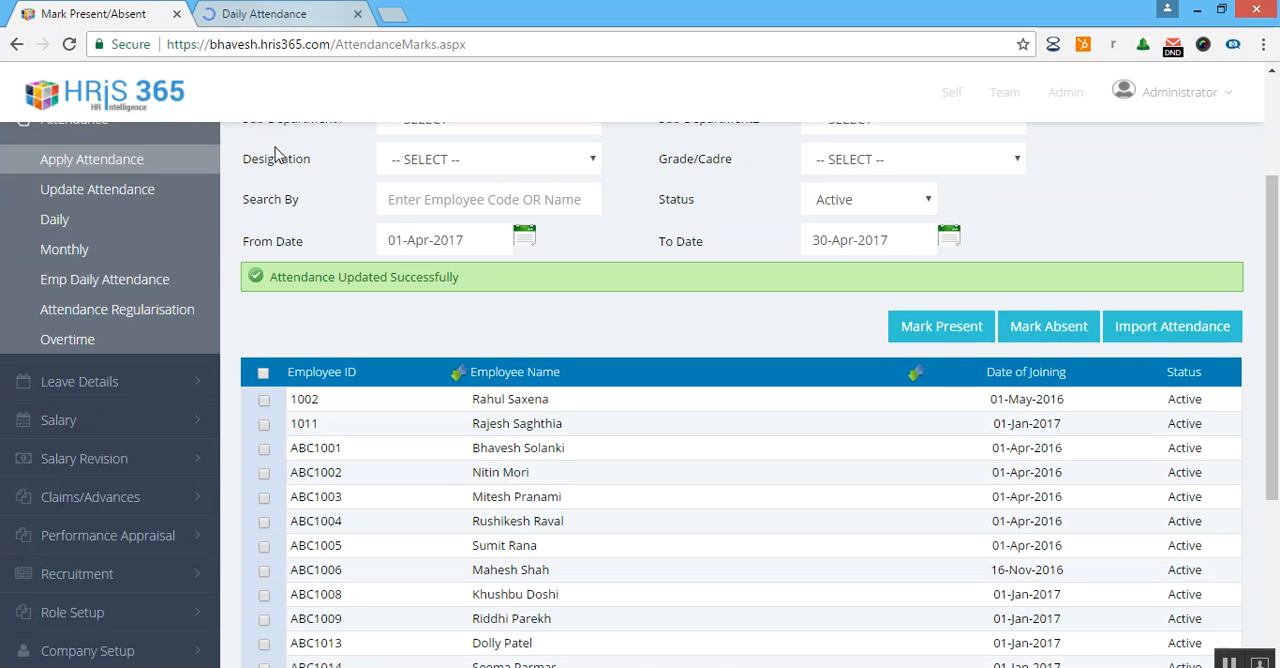
{"action": "left_click", "coordinate": [283, 14]}
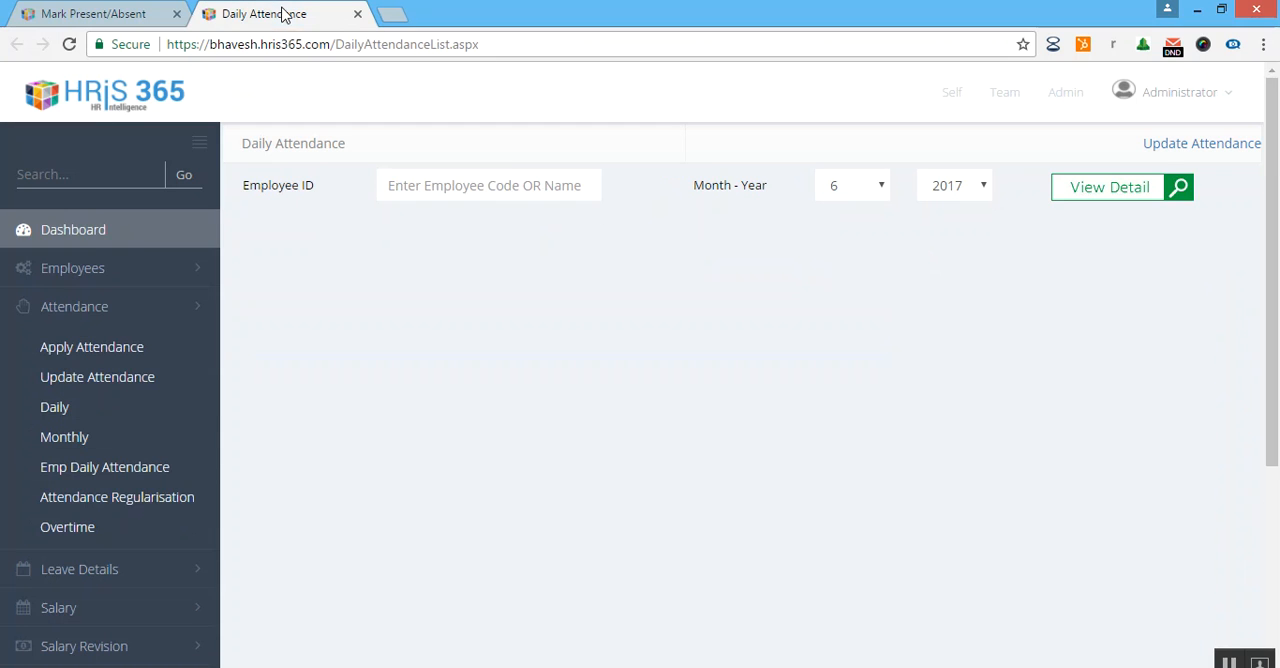
{"action": "left_click", "coordinate": [510, 179]}
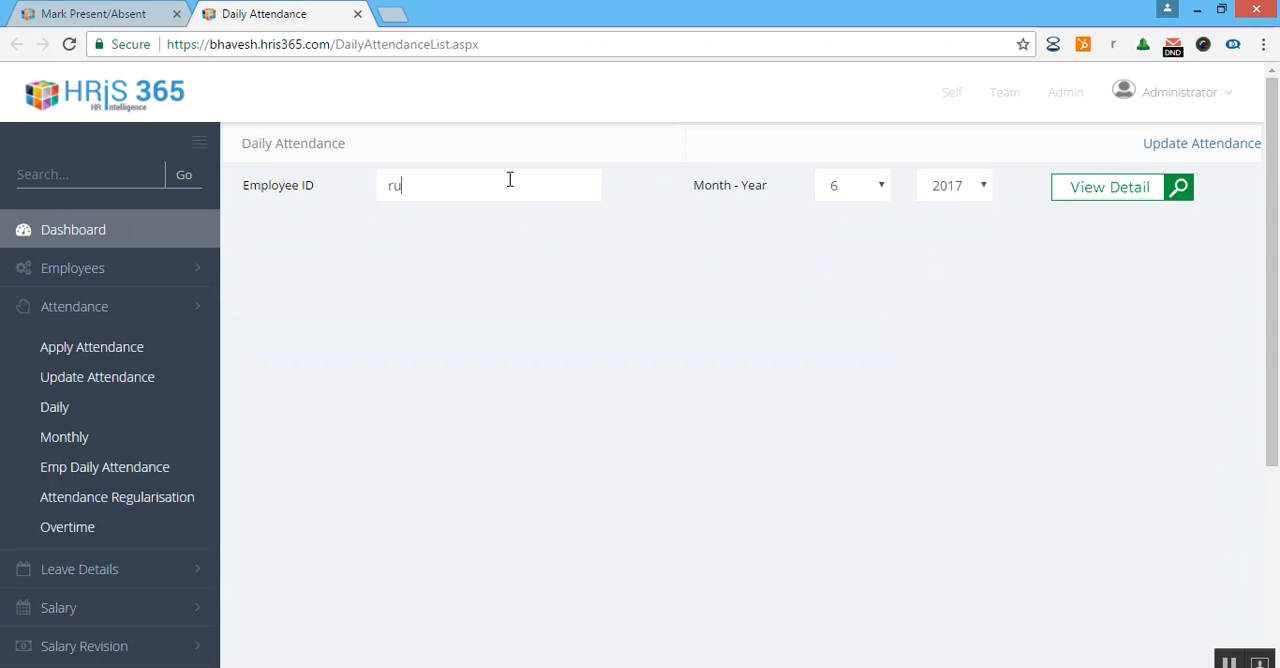
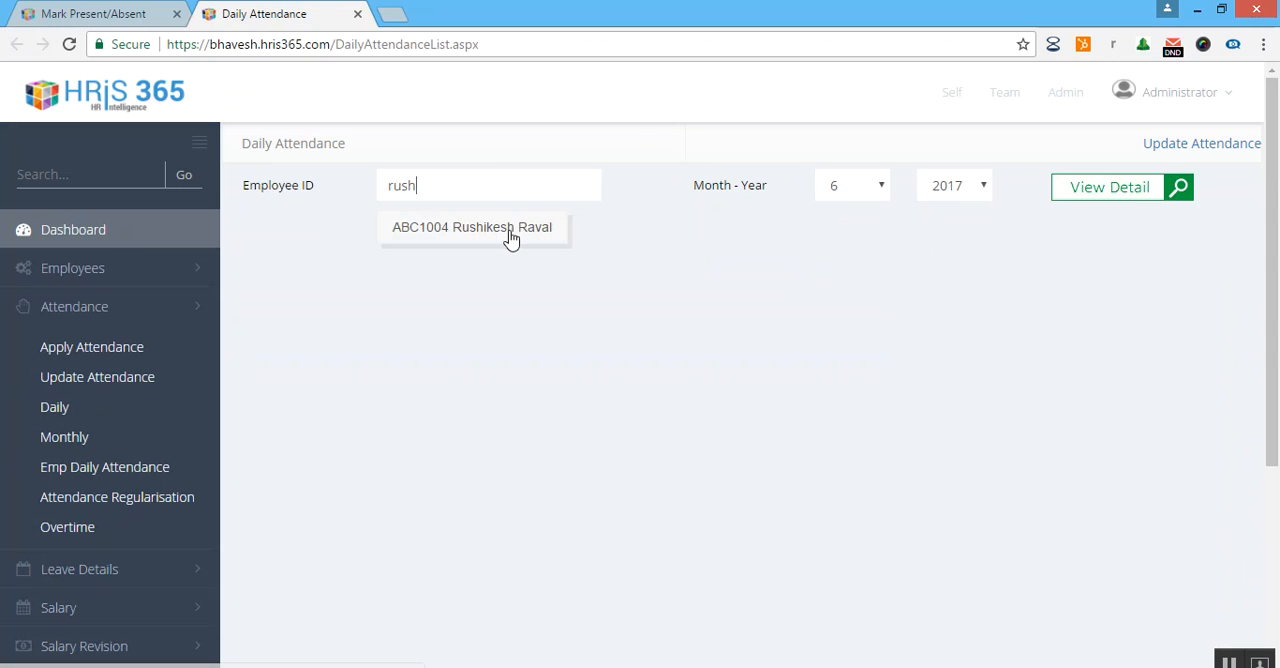
{"action": "left_click", "coordinate": [508, 234]}
Show the employee's daily attendance for month 4 of 2017 and review the day-by-day entries.
{"action": "left_click", "coordinate": [882, 190]}
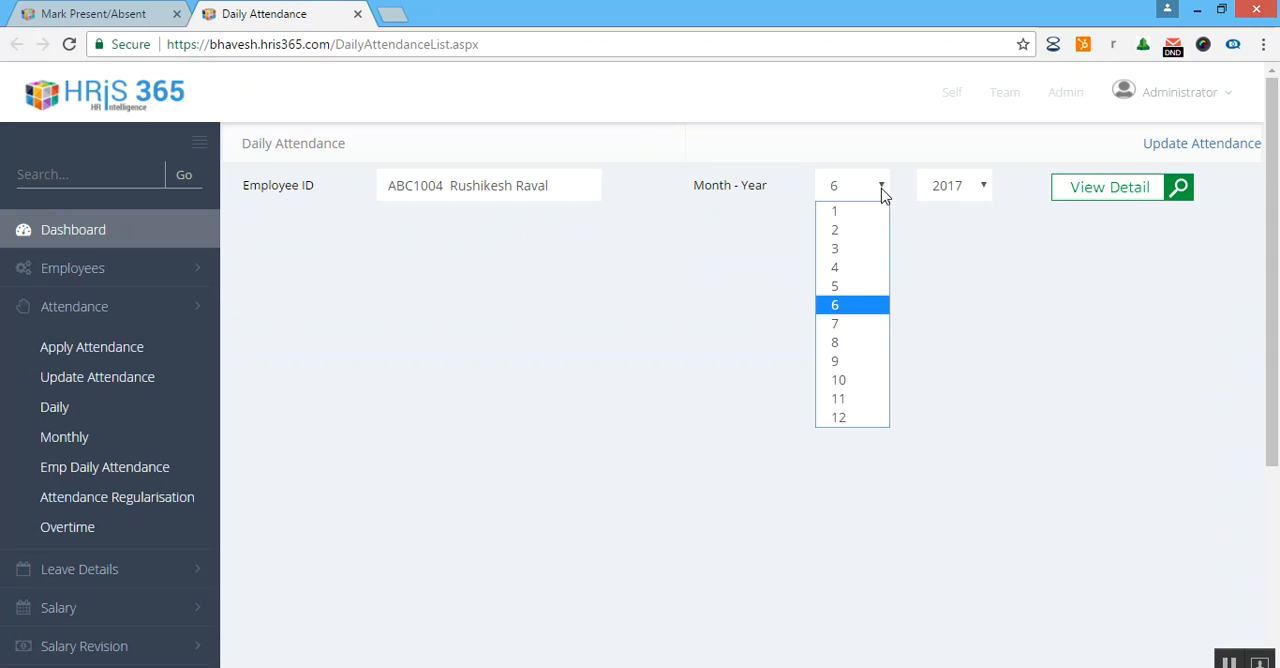
{"action": "left_click", "coordinate": [876, 267]}
{"action": "left_click", "coordinate": [1078, 193]}
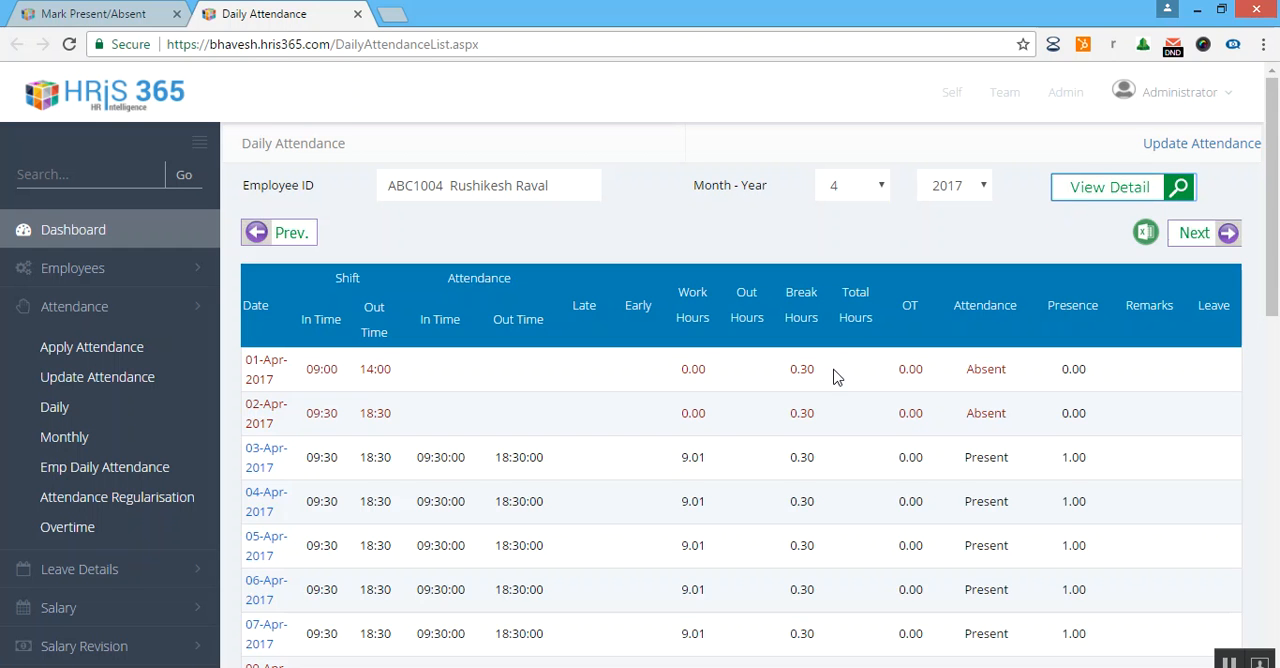
{"action": "scroll", "coordinate": [835, 375], "scroll_direction": "down", "scroll_amount": 3}
{"action": "scroll", "coordinate": [837, 377], "scroll_direction": "down", "scroll_amount": 6}
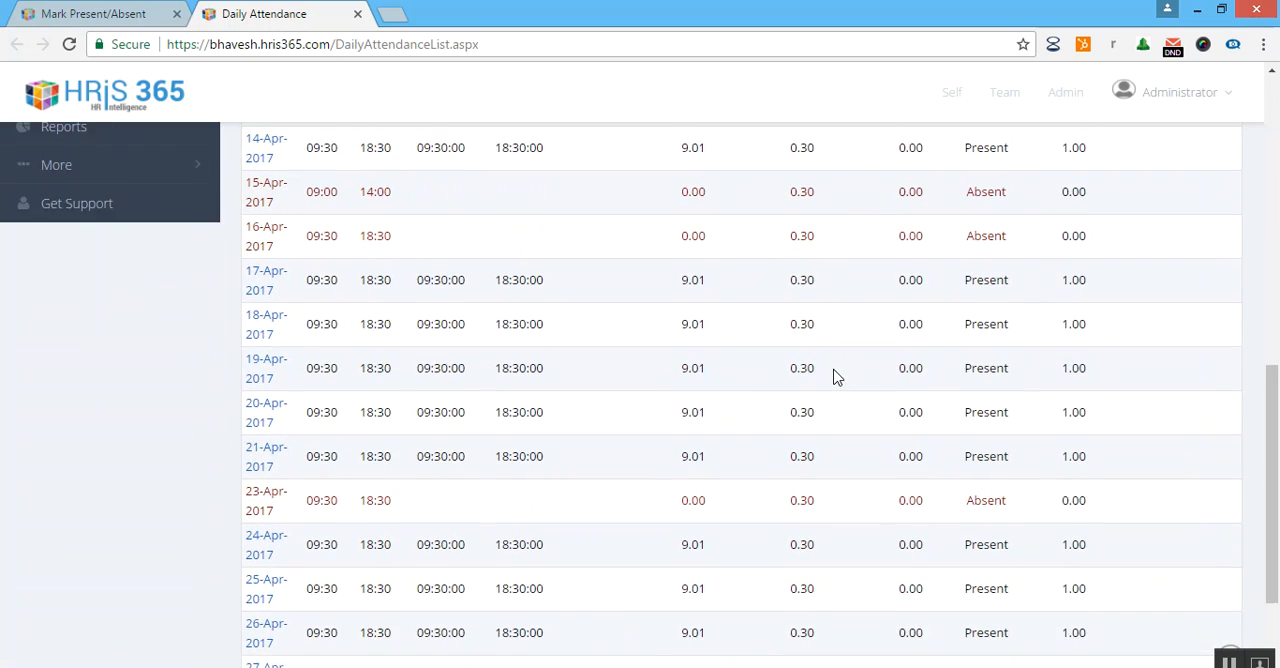
{"action": "scroll", "coordinate": [837, 377], "scroll_direction": "up", "scroll_amount": 10}
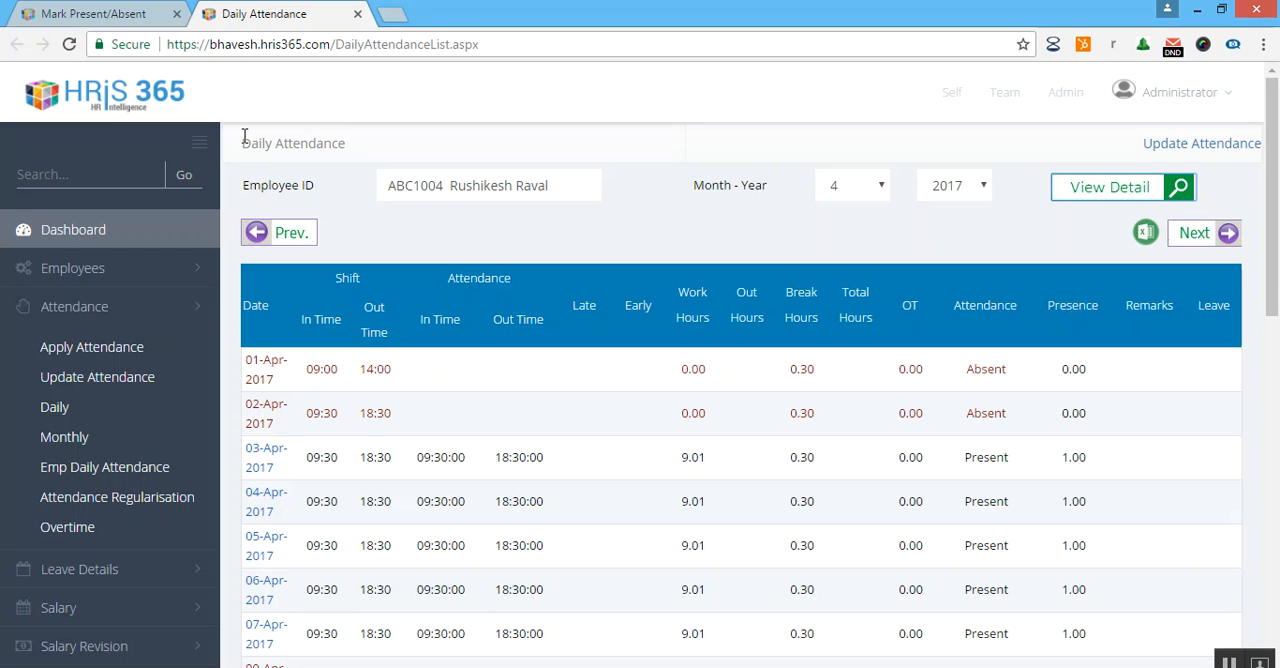
Return to the Mark Present/Absent page and set both the from and to dates to 13-Apr-2017.
{"action": "left_click", "coordinate": [147, 12]}
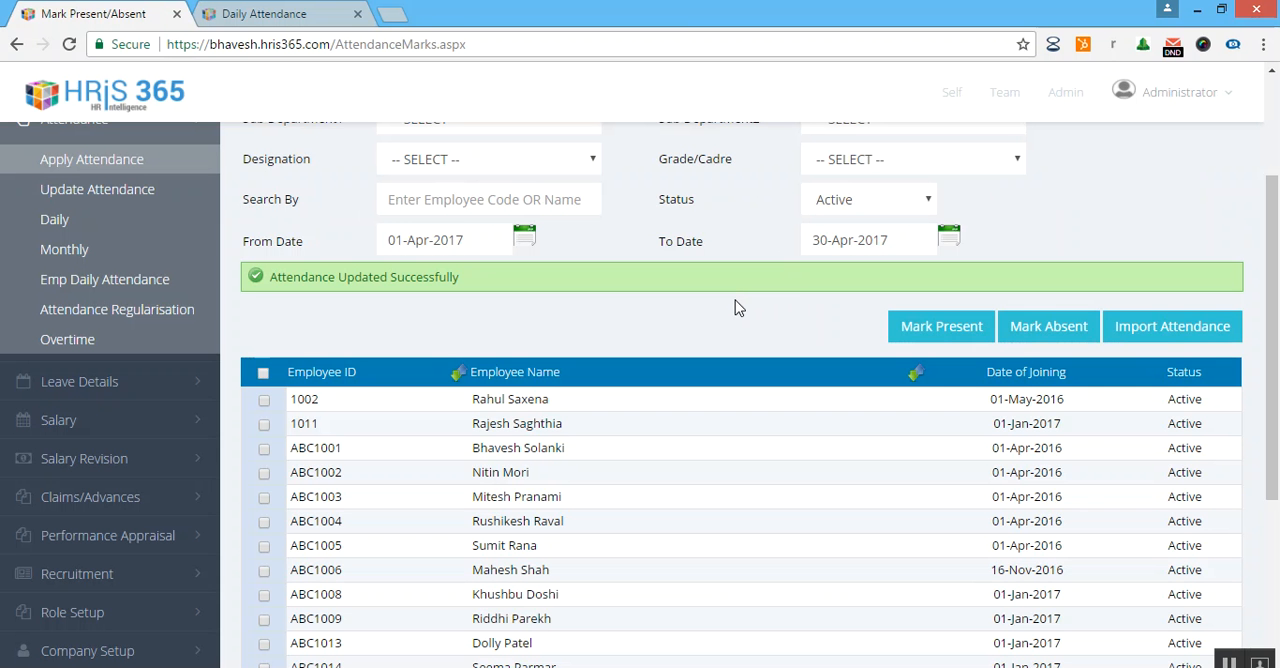
{"action": "scroll", "coordinate": [684, 332], "scroll_direction": "down", "scroll_amount": 1}
{"action": "scroll", "coordinate": [684, 332], "scroll_direction": "up", "scroll_amount": 1}
{"action": "left_click", "coordinate": [523, 240]}
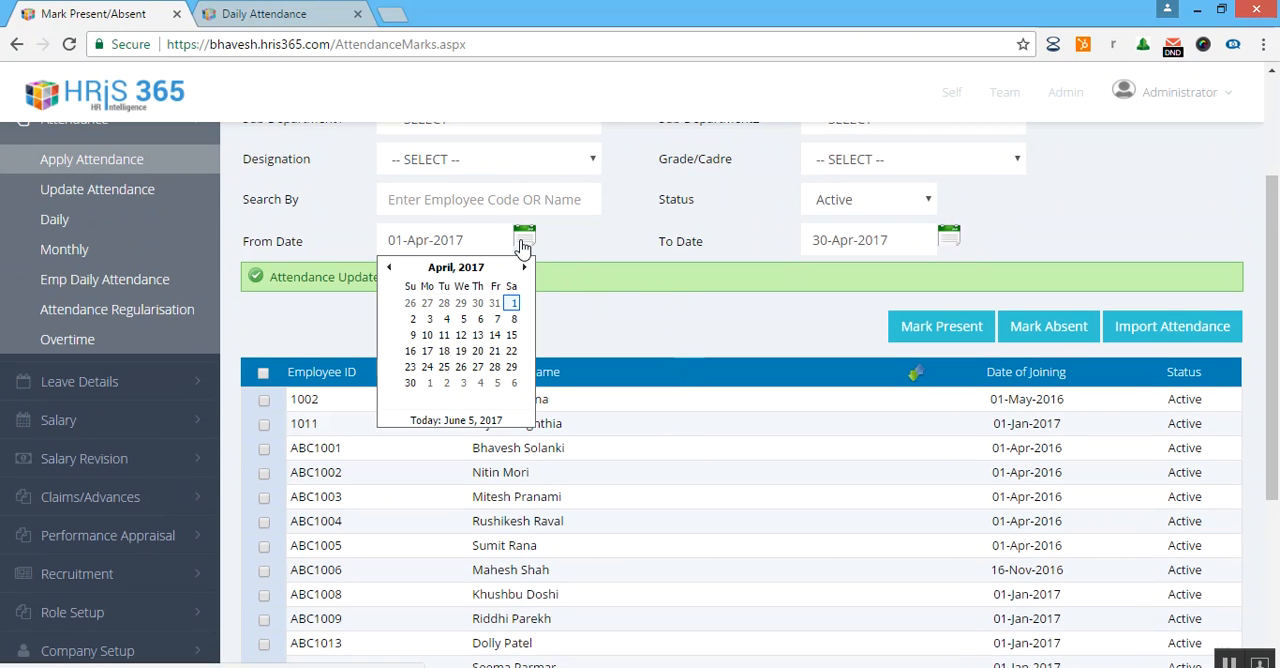
{"action": "left_click", "coordinate": [478, 336]}
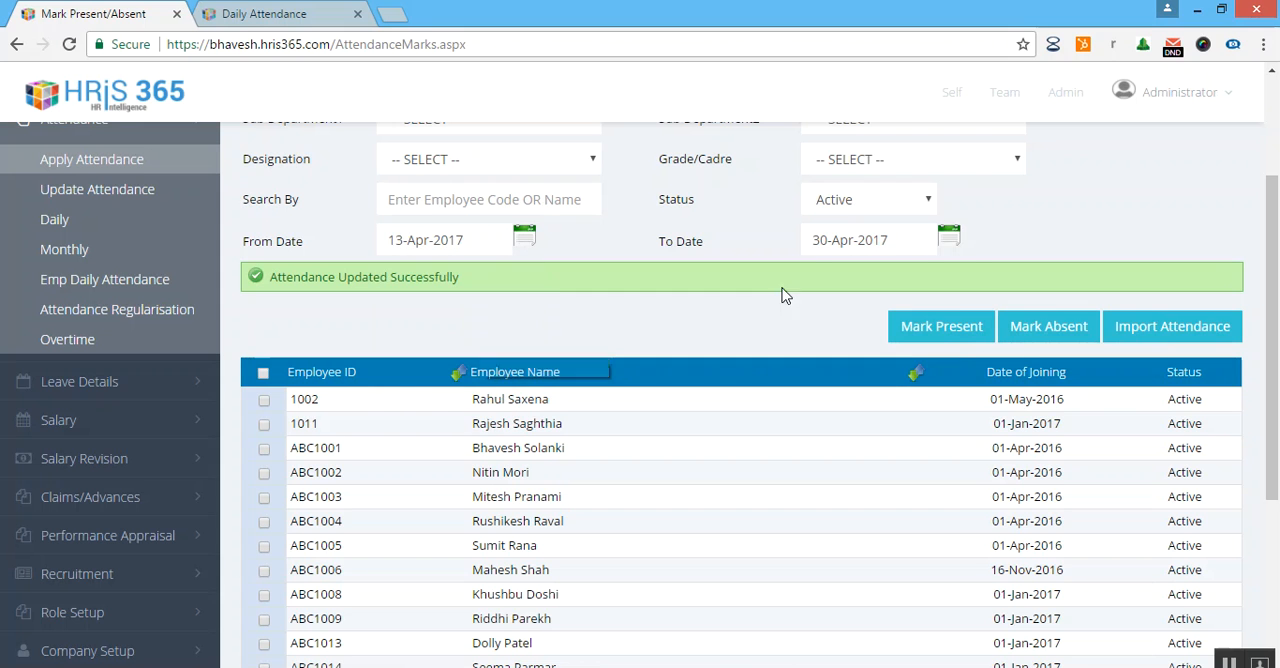
{"action": "left_click", "coordinate": [946, 240]}
{"action": "left_click", "coordinate": [902, 336]}
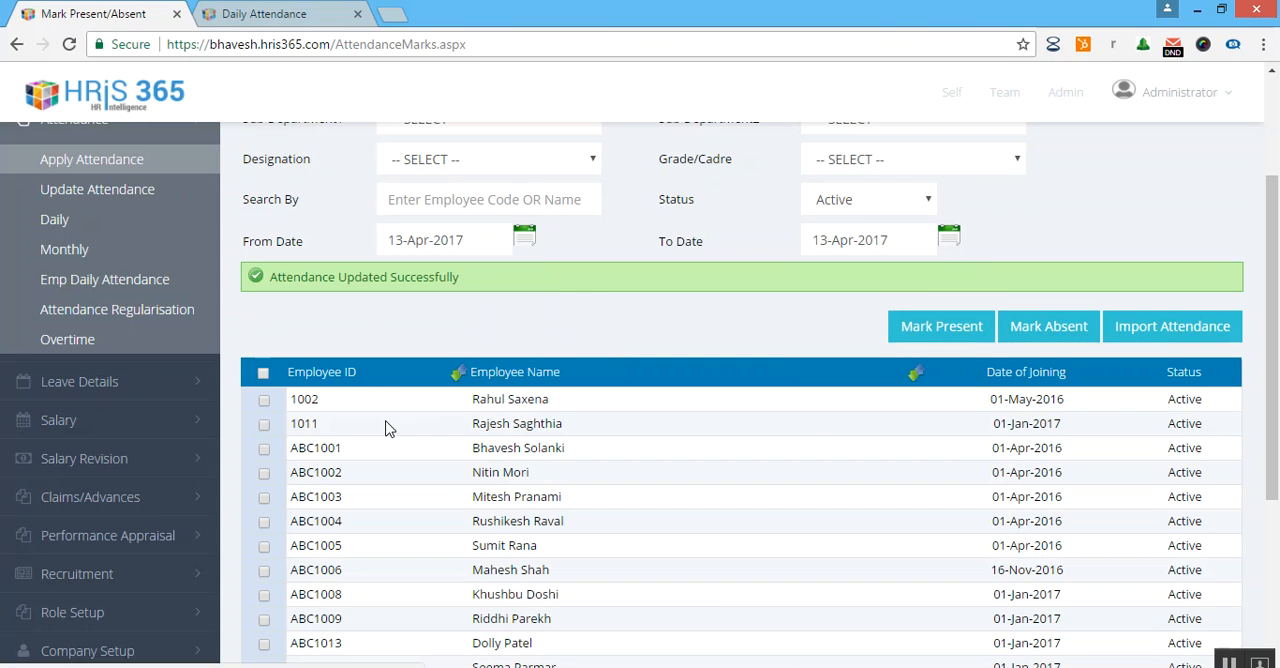
Select the sixth employee in the list again and mark them absent for the chosen date.
{"action": "scroll", "coordinate": [410, 423], "scroll_direction": "down", "scroll_amount": 2}
{"action": "left_click", "coordinate": [264, 334]}
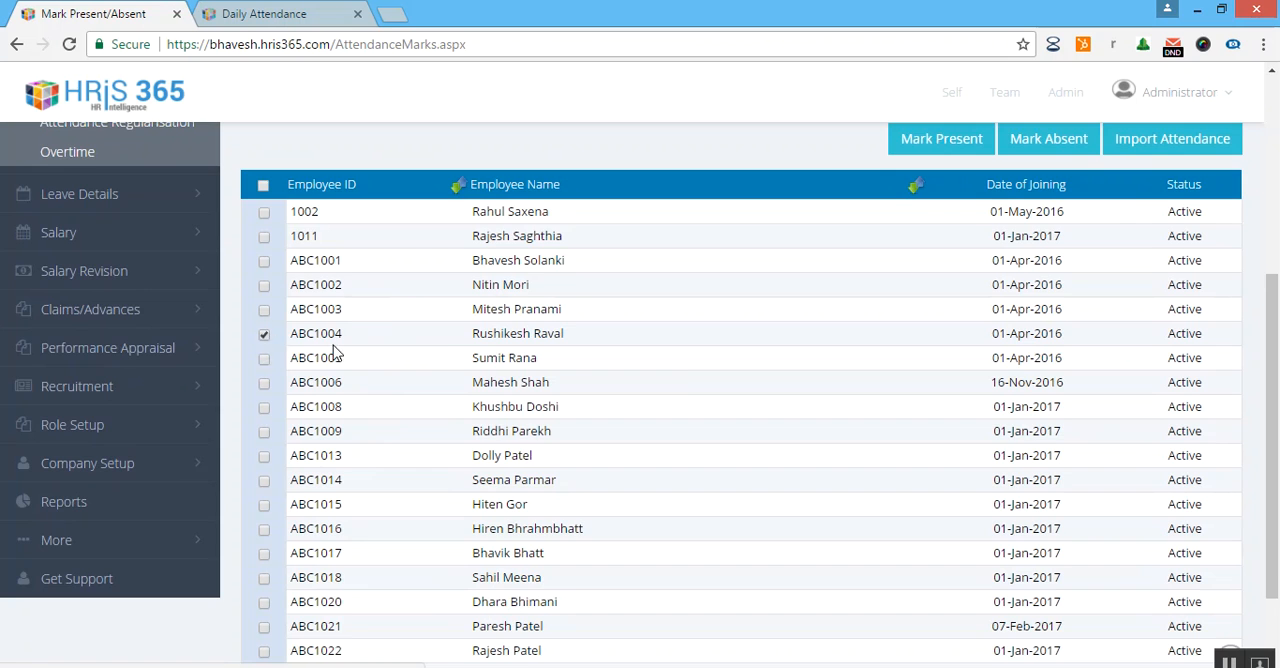
{"action": "scroll", "coordinate": [477, 380], "scroll_direction": "up", "scroll_amount": 2}
{"action": "left_click", "coordinate": [1042, 326]}
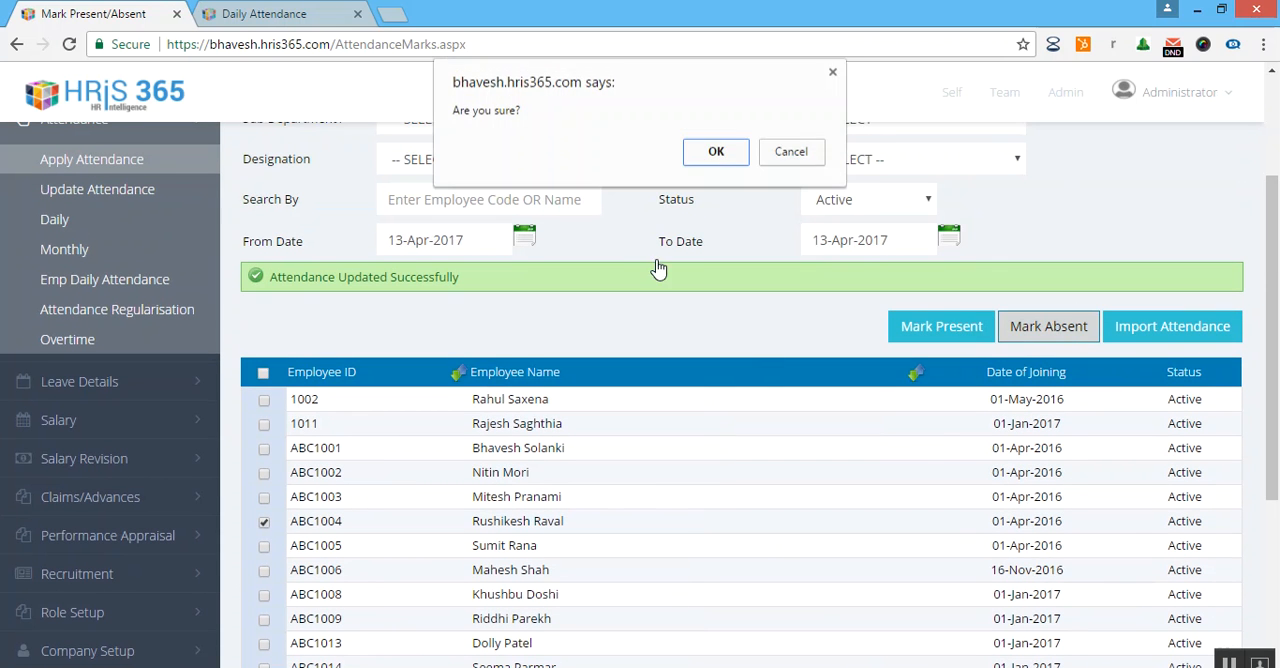
{"action": "left_click", "coordinate": [715, 151]}
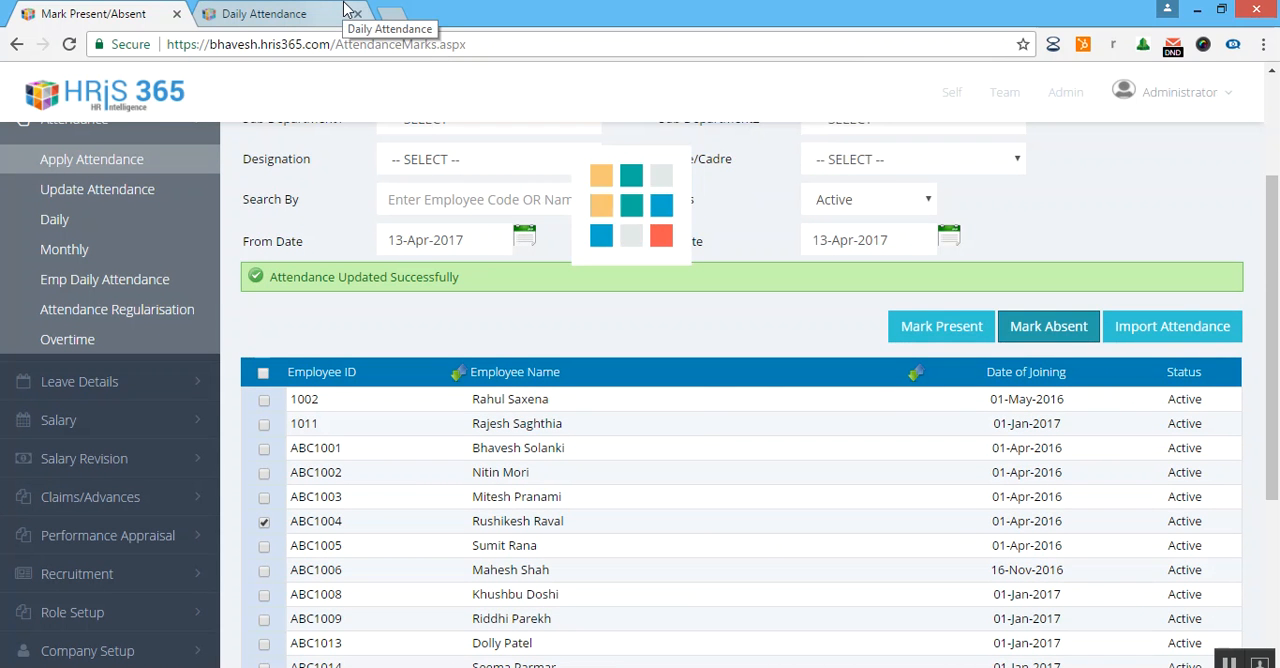
Check the 13-Apr-2017 entry in the employee's refreshed daily attendance.
{"action": "left_click", "coordinate": [343, 12]}
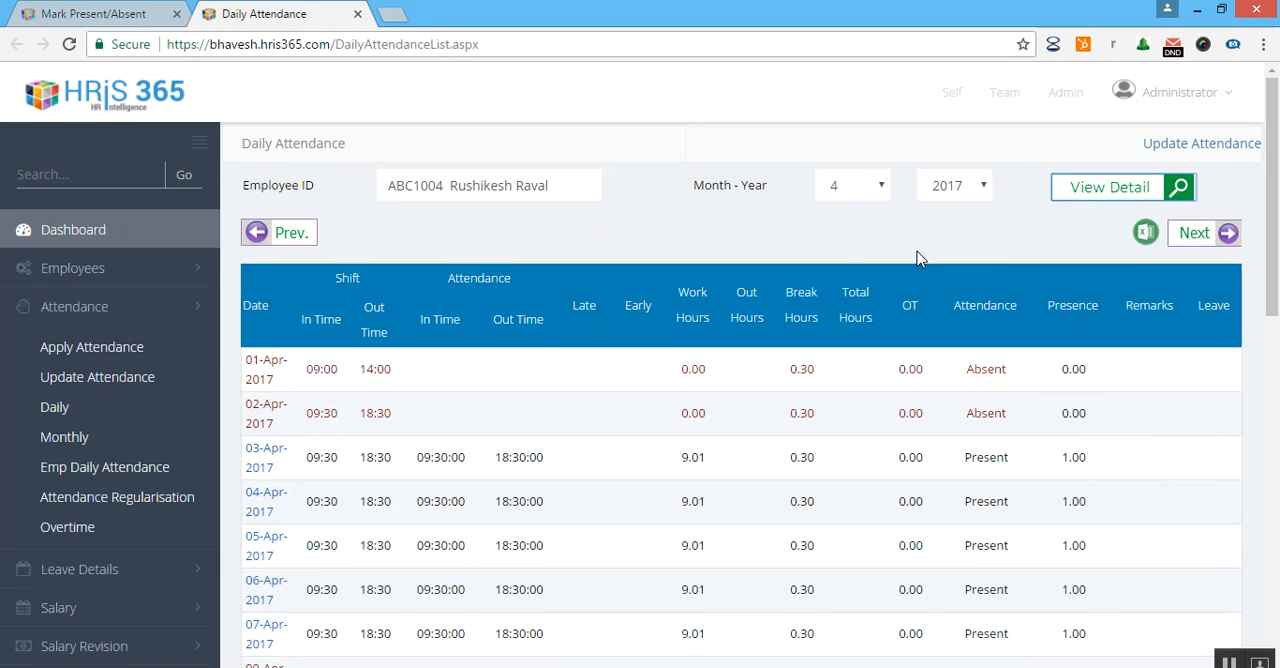
{"action": "scroll", "coordinate": [914, 302], "scroll_direction": "down", "scroll_amount": 1}
{"action": "scroll", "coordinate": [914, 302], "scroll_direction": "up", "scroll_amount": 1}
{"action": "scroll", "coordinate": [914, 302], "scroll_direction": "down", "scroll_amount": 5}
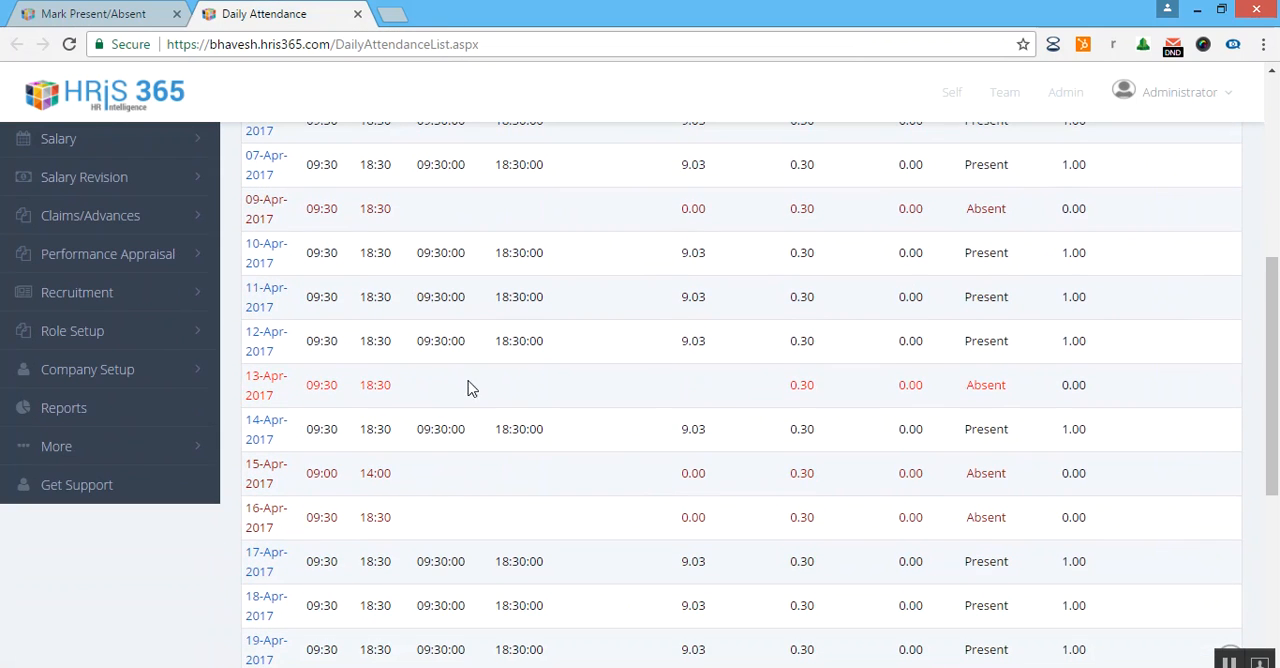
{"action": "left_click_drag", "start_coordinate": [340, 385], "coordinate": [1042, 388]}
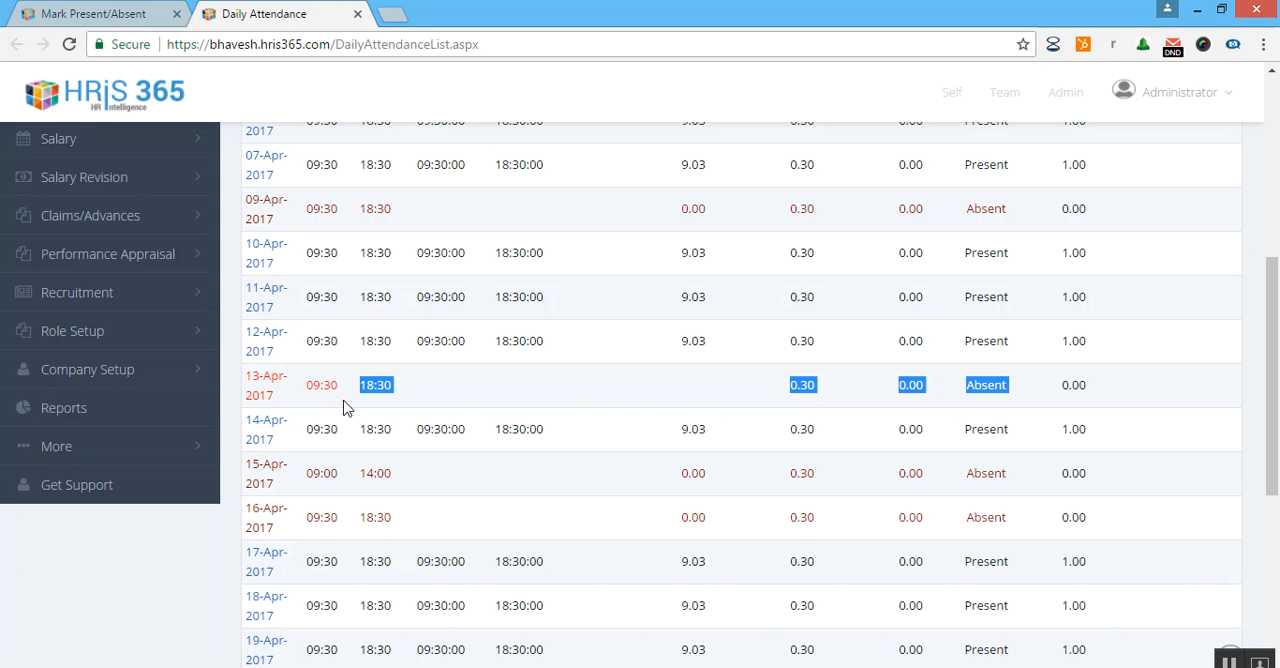
{"action": "scroll", "coordinate": [988, 412], "scroll_direction": "up", "scroll_amount": 4}
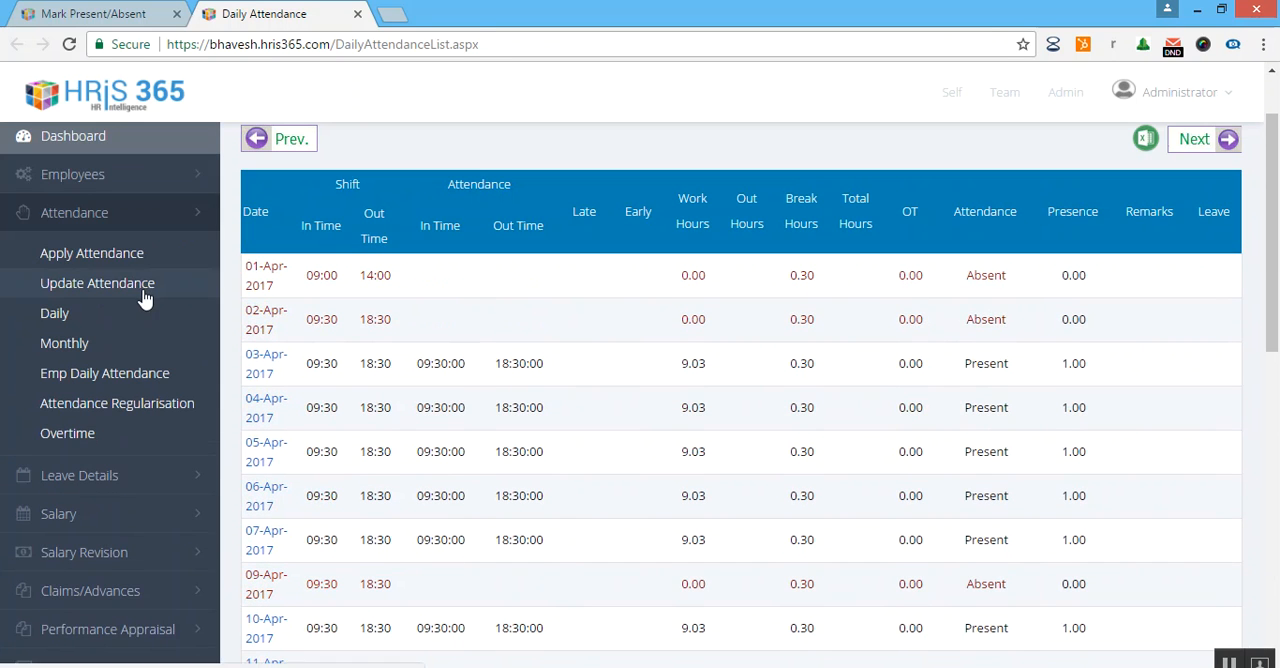
Open the Update Attendance page in a separate browser tab and switch to it.
{"action": "middle_click", "coordinate": [143, 292]}
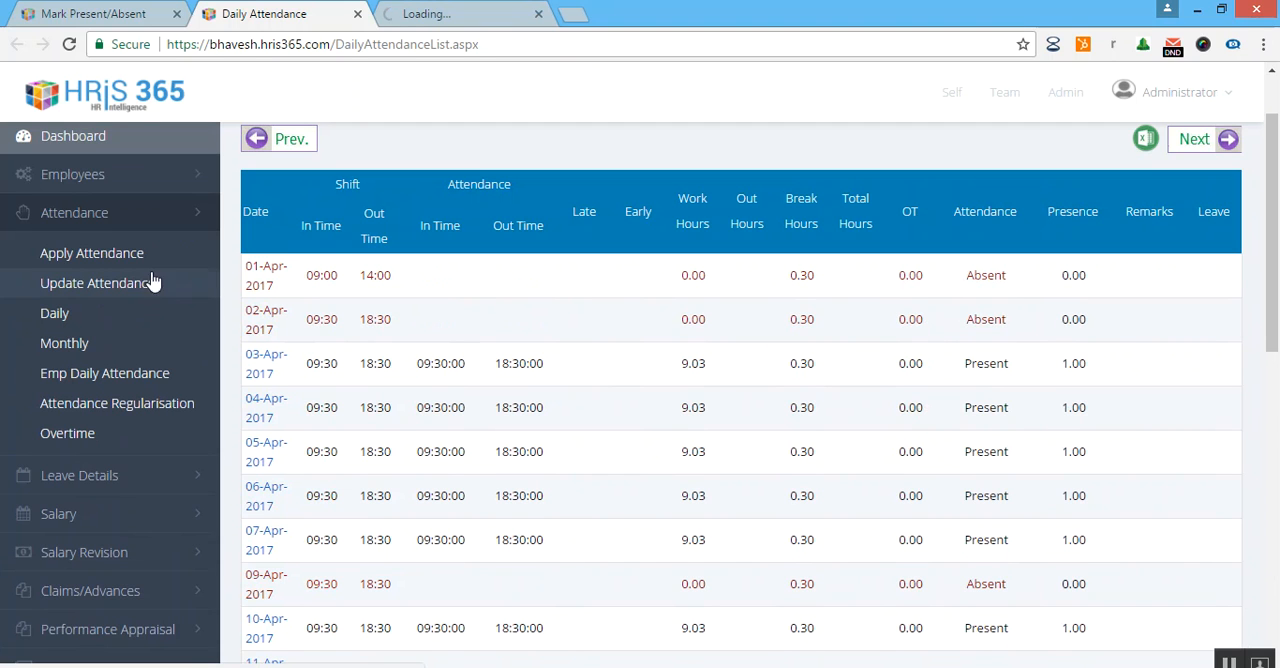
{"action": "left_click", "coordinate": [539, 14]}
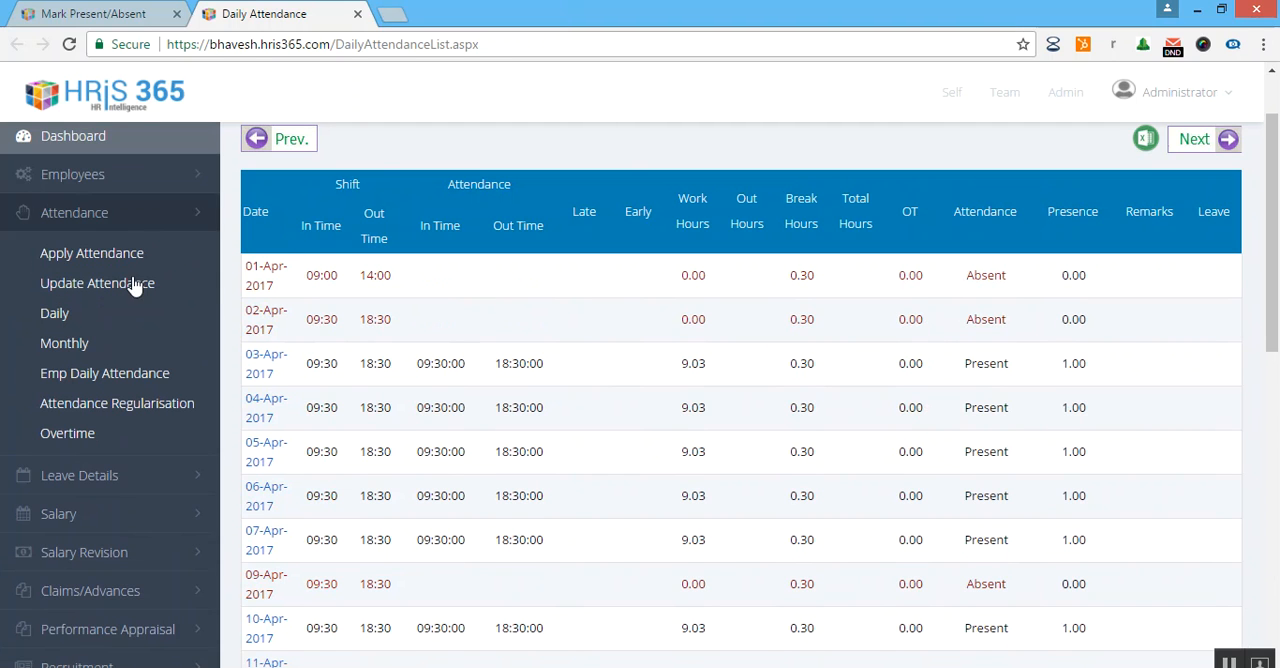
{"action": "middle_click", "coordinate": [127, 289]}
{"action": "left_click", "coordinate": [450, 14]}
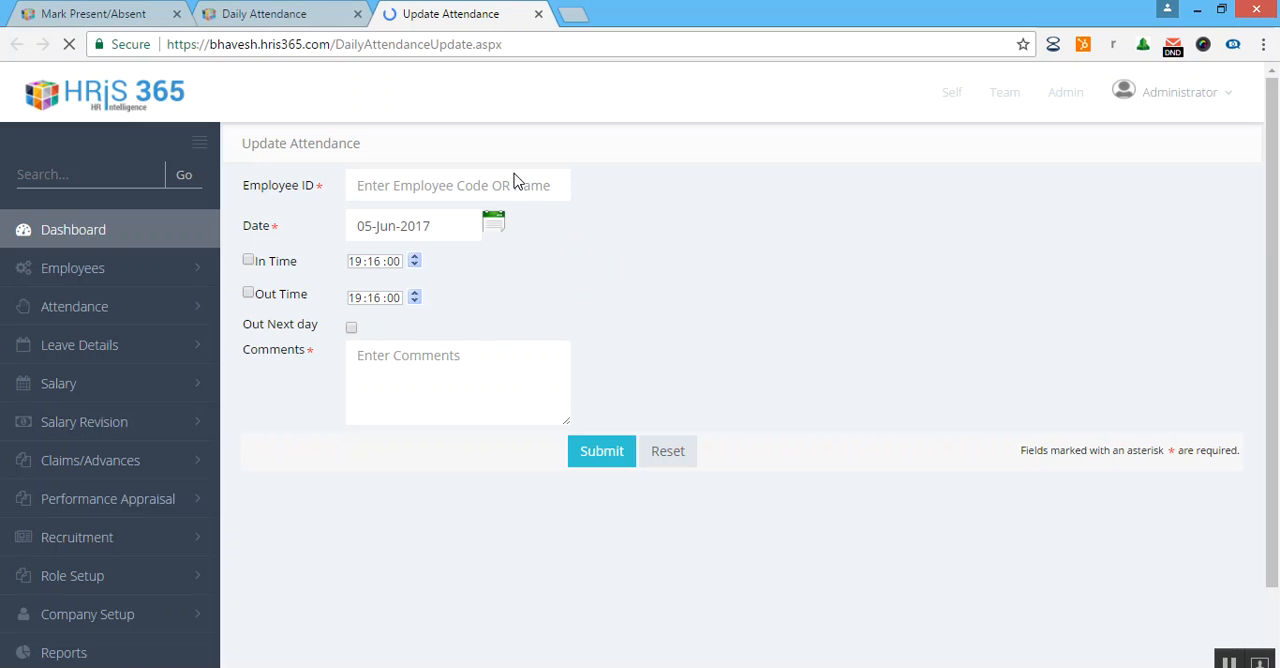
{"action": "left_click", "coordinate": [514, 186]}
{"action": "type", "text": "rus"}
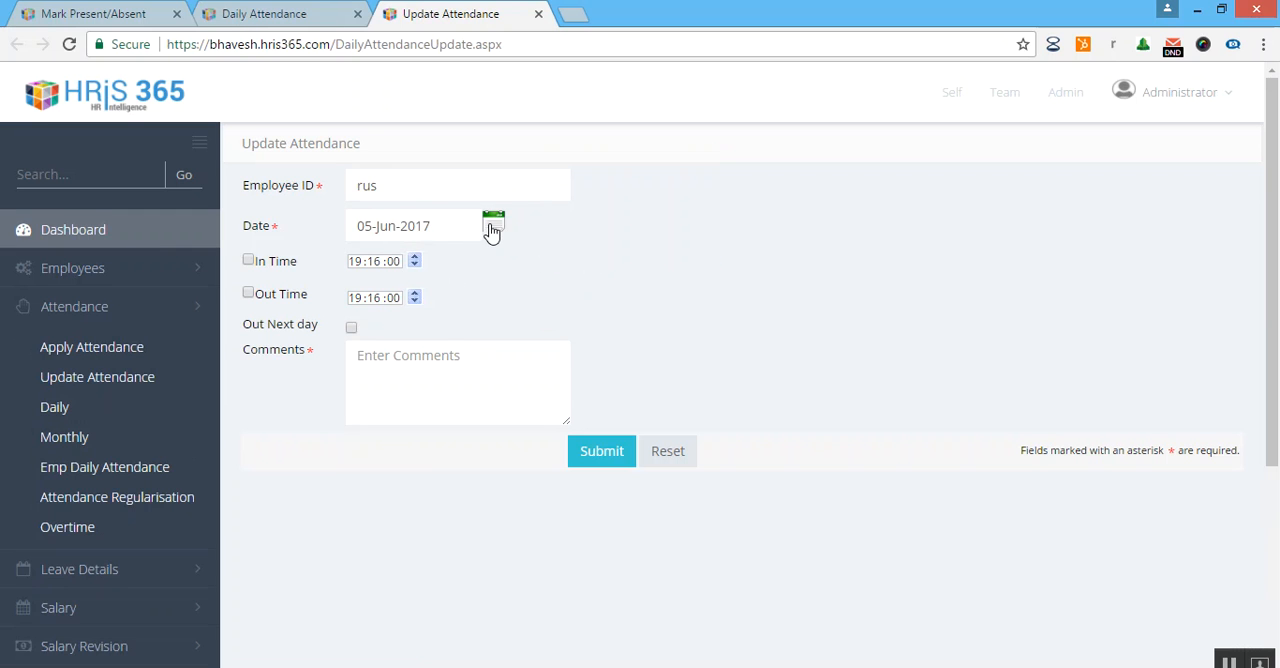
{"action": "left_click", "coordinate": [492, 228]}
{"action": "left_click", "coordinate": [417, 190]}
{"action": "left_click", "coordinate": [147, 376]}
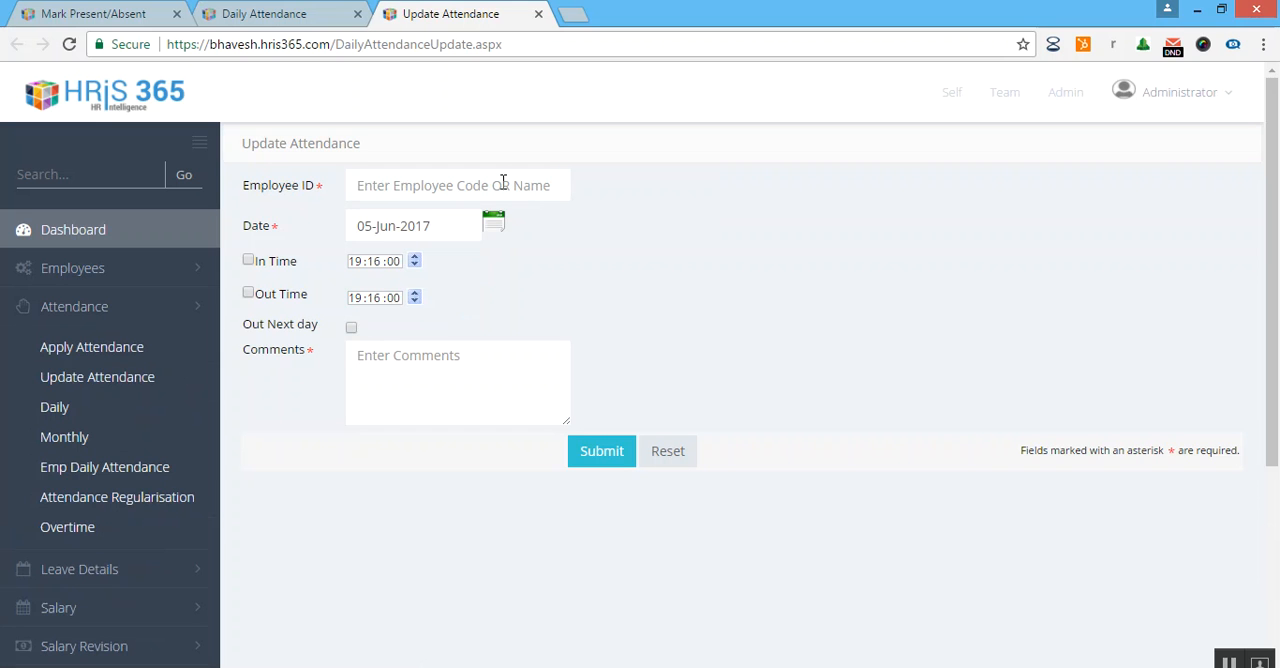
Choose the same employee on the Update Attendance form and set the date to 13-Apr-2017.
{"action": "type", "text": "rush"}
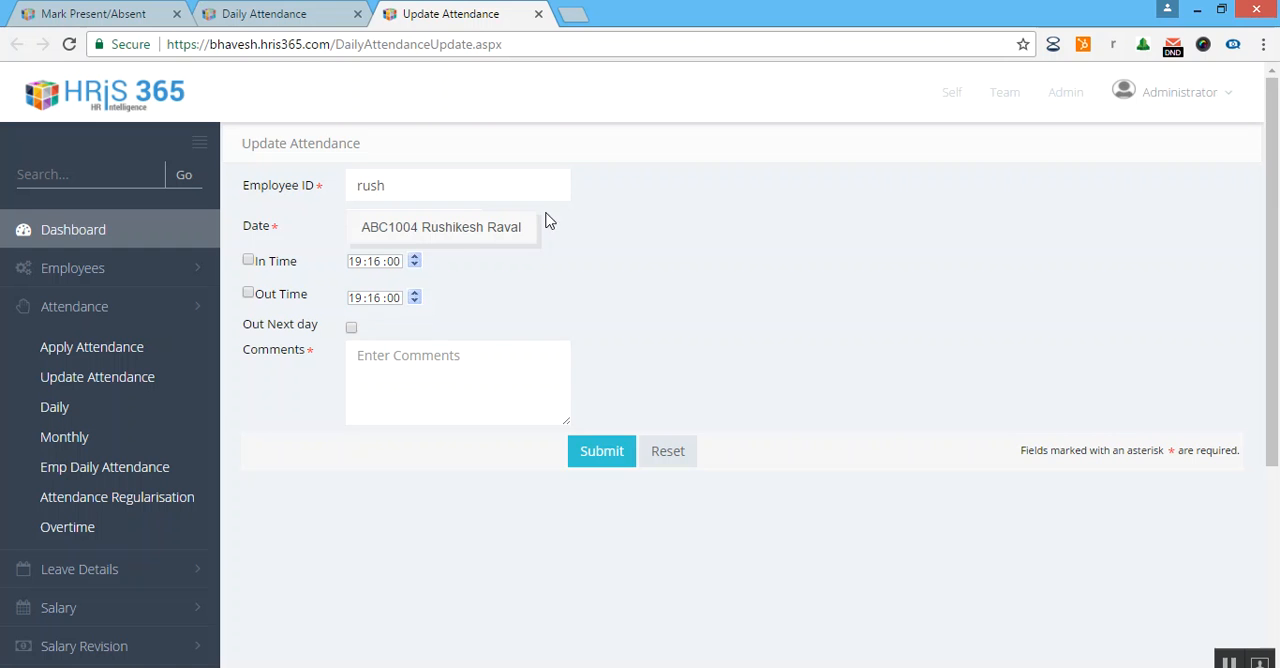
{"action": "left_click", "coordinate": [478, 246]}
{"action": "left_click", "coordinate": [493, 230]}
{"action": "left_click", "coordinate": [414, 256]}
{"action": "left_click", "coordinate": [486, 285]}
{"action": "left_click", "coordinate": [449, 323]}
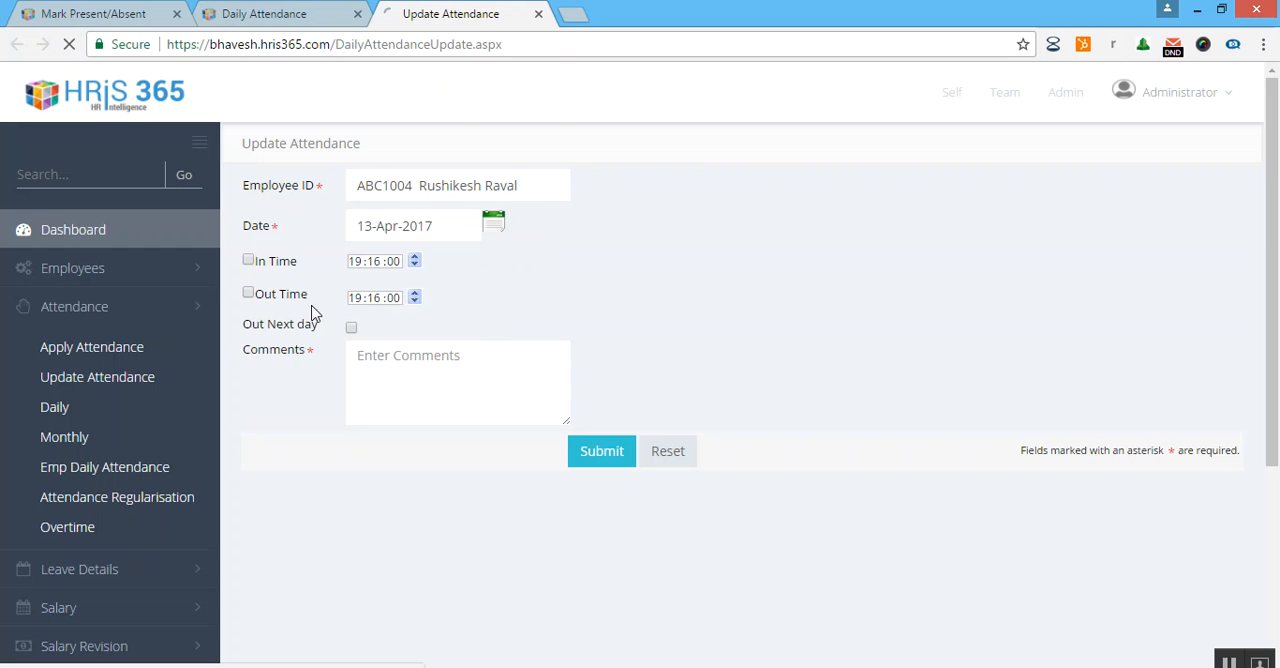
Enable the in and out times and set them to 09:00 and 16:00.
{"action": "left_click", "coordinate": [286, 264]}
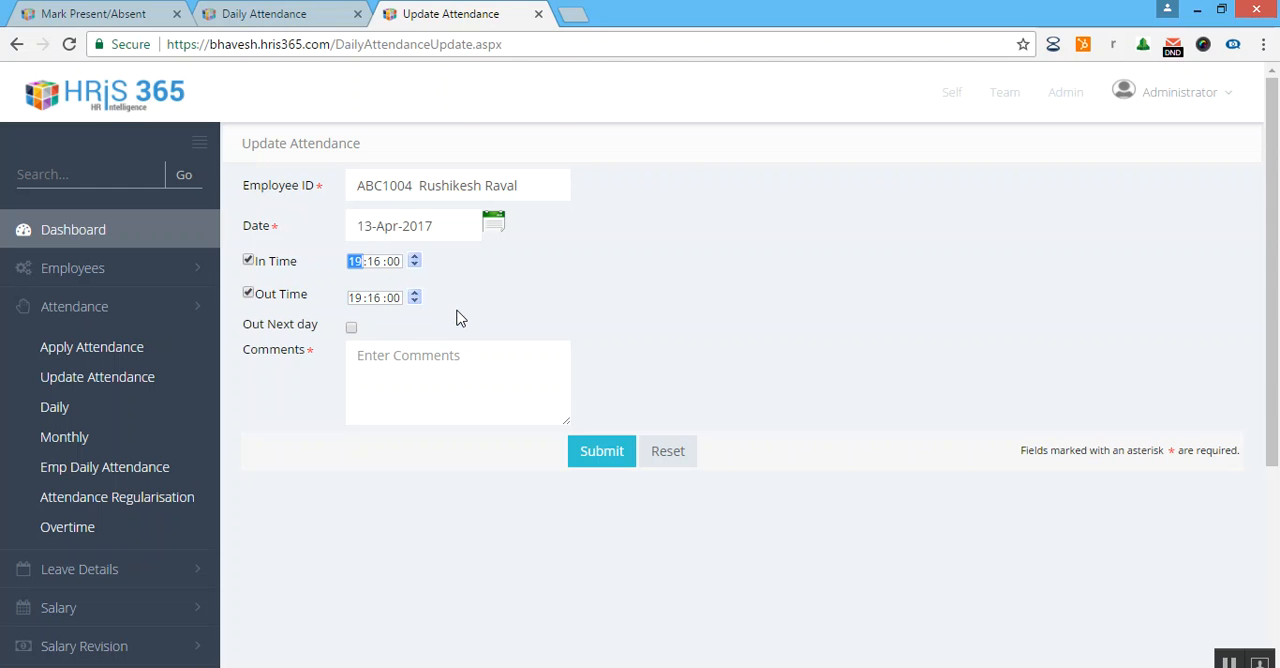
{"action": "type", "text": "09:00"}
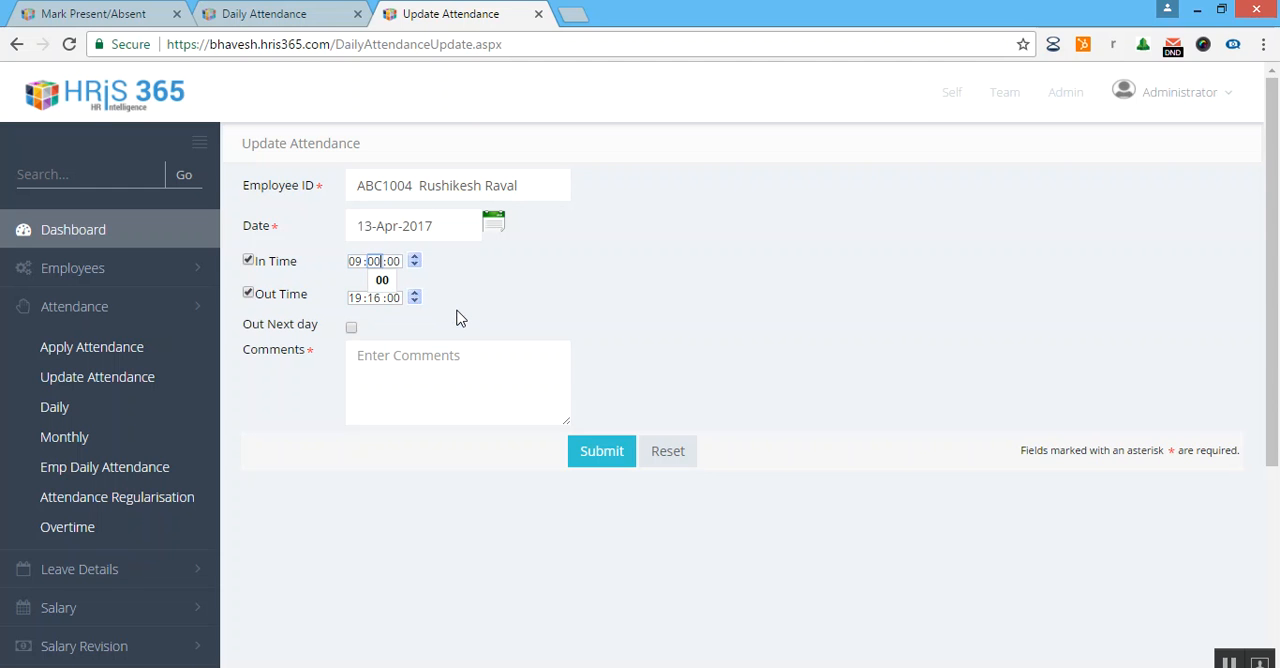
{"action": "left_click", "coordinate": [418, 363]}
{"action": "left_click", "coordinate": [361, 296]}
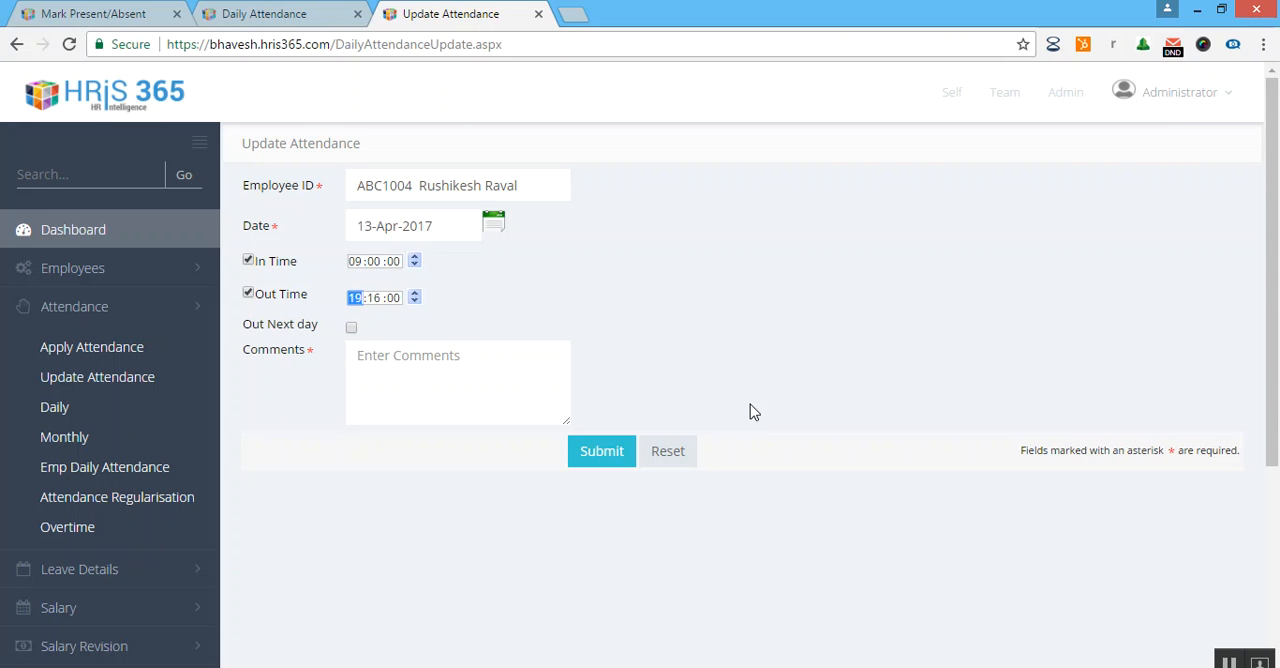
{"action": "type", "text": "16:00"}
Enter "half" as the comment and submit the attendance update.
{"action": "left_click", "coordinate": [405, 380]}
{"action": "type", "text": "hal"}
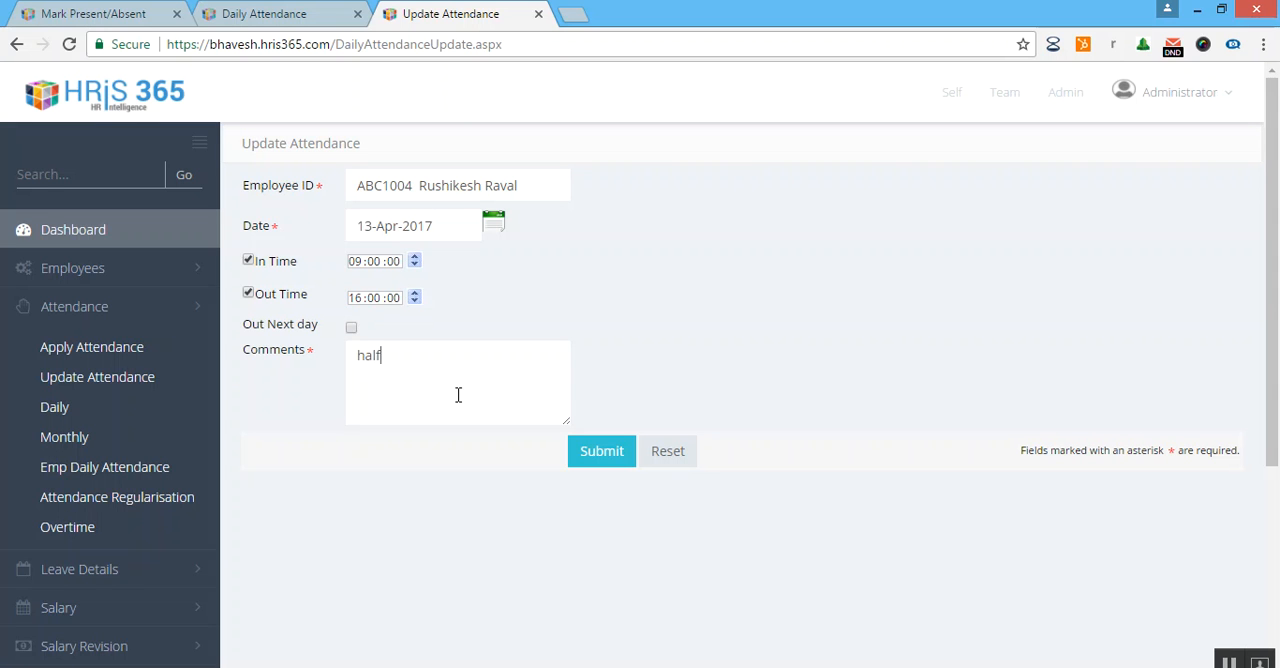
{"action": "type", "text": "f"}
{"action": "scroll", "coordinate": [640, 356], "scroll_direction": "down", "scroll_amount": 1}
{"action": "scroll", "coordinate": [630, 367], "scroll_direction": "up", "scroll_amount": 1}
{"action": "left_click", "coordinate": [601, 452]}
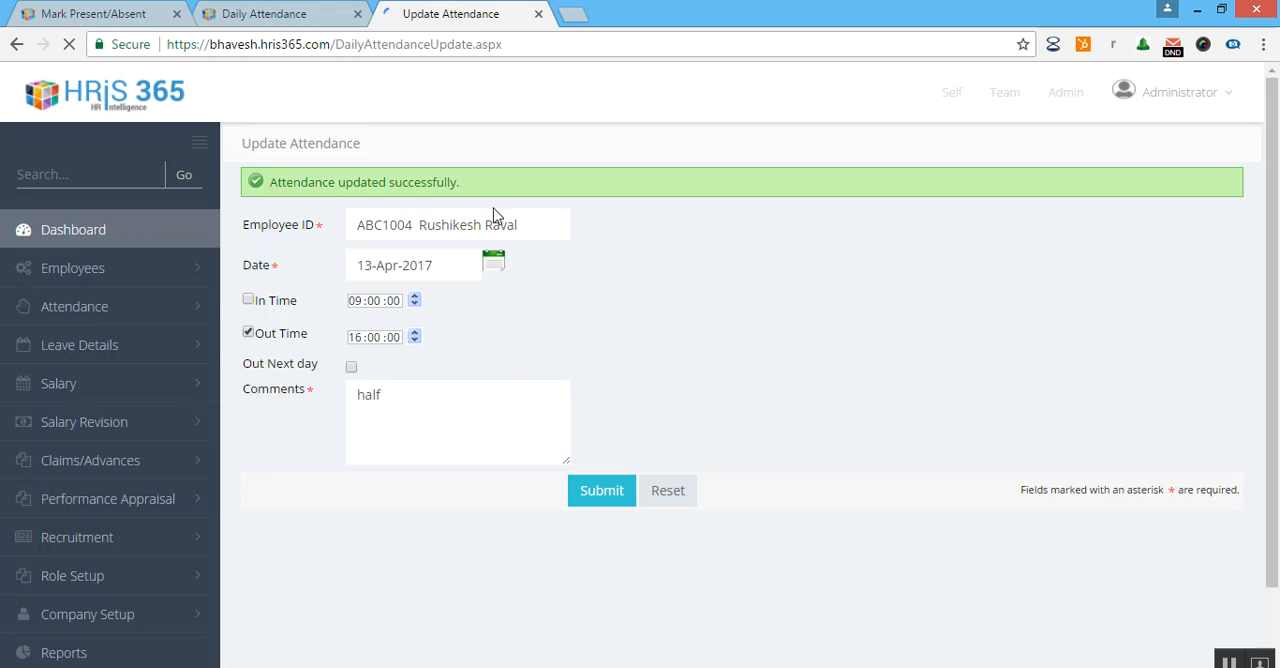
Return to the employee's Daily Attendance for April 2017 and check the updated 13-Apr-2017 entry.
{"action": "left_click", "coordinate": [300, 14]}
{"action": "scroll", "coordinate": [840, 185], "scroll_direction": "up", "scroll_amount": 2}
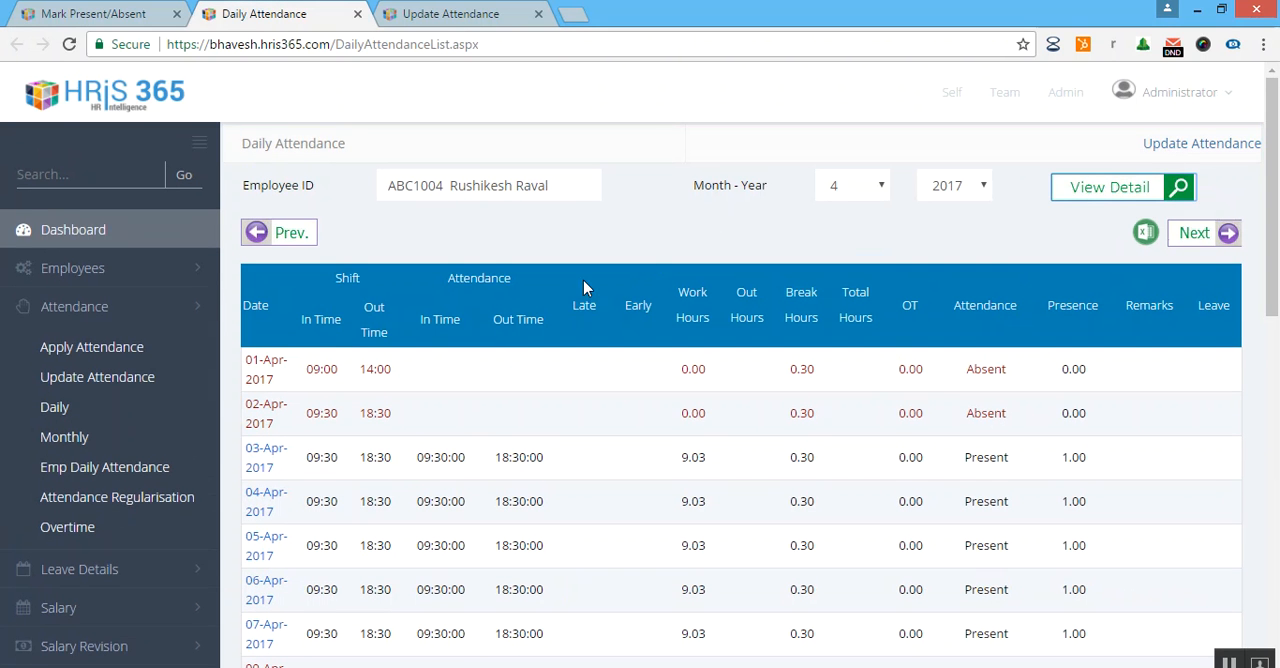
{"action": "scroll", "coordinate": [723, 290], "scroll_direction": "down", "scroll_amount": 2}
{"action": "scroll", "coordinate": [703, 305], "scroll_direction": "up", "scroll_amount": 2}
{"action": "scroll", "coordinate": [702, 308], "scroll_direction": "down", "scroll_amount": 2}
{"action": "scroll", "coordinate": [690, 325], "scroll_direction": "down", "scroll_amount": 2}
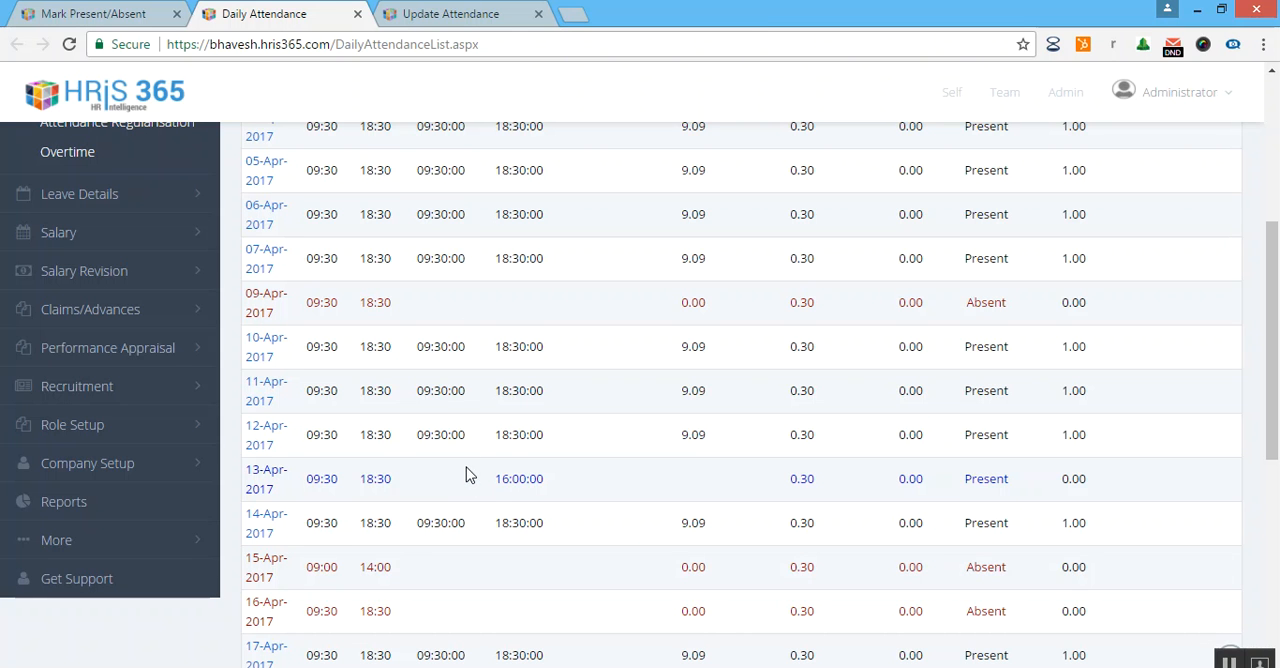
Resubmit the 13-Apr-2017 attendance update with both the 09:00 in time and the 16:00 out time enabled.
{"action": "scroll", "coordinate": [449, 457], "scroll_direction": "up", "scroll_amount": 5}
{"action": "left_click", "coordinate": [460, 8]}
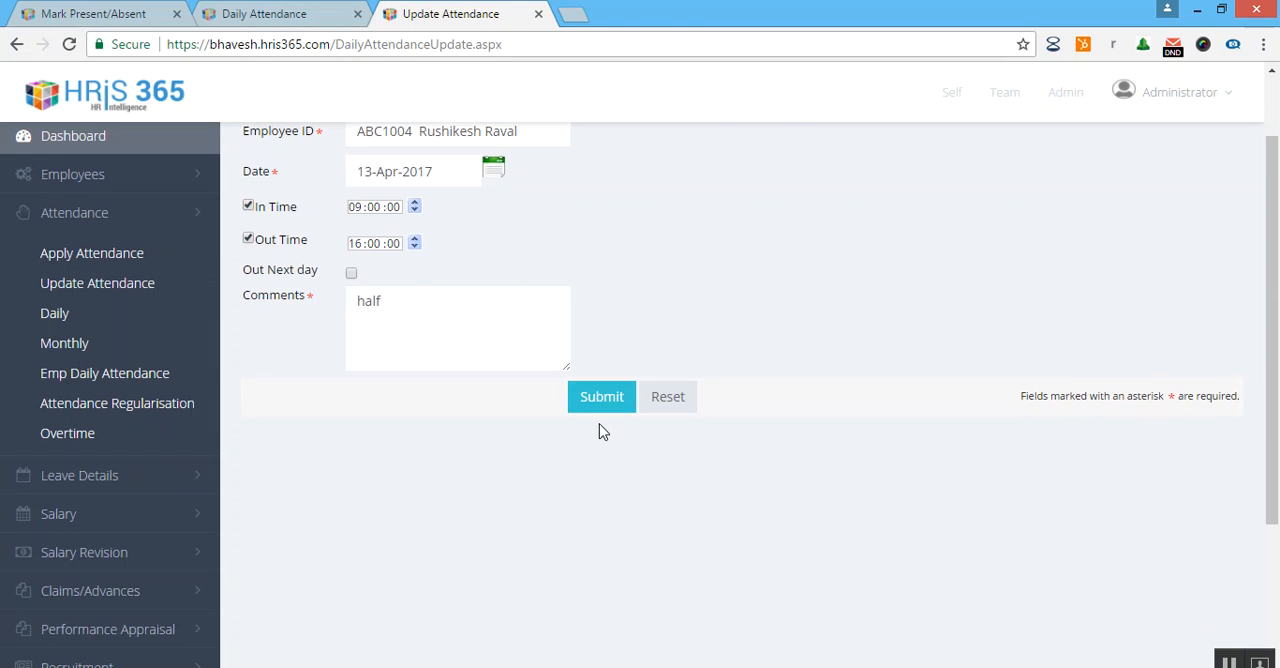
{"action": "left_click", "coordinate": [600, 408]}
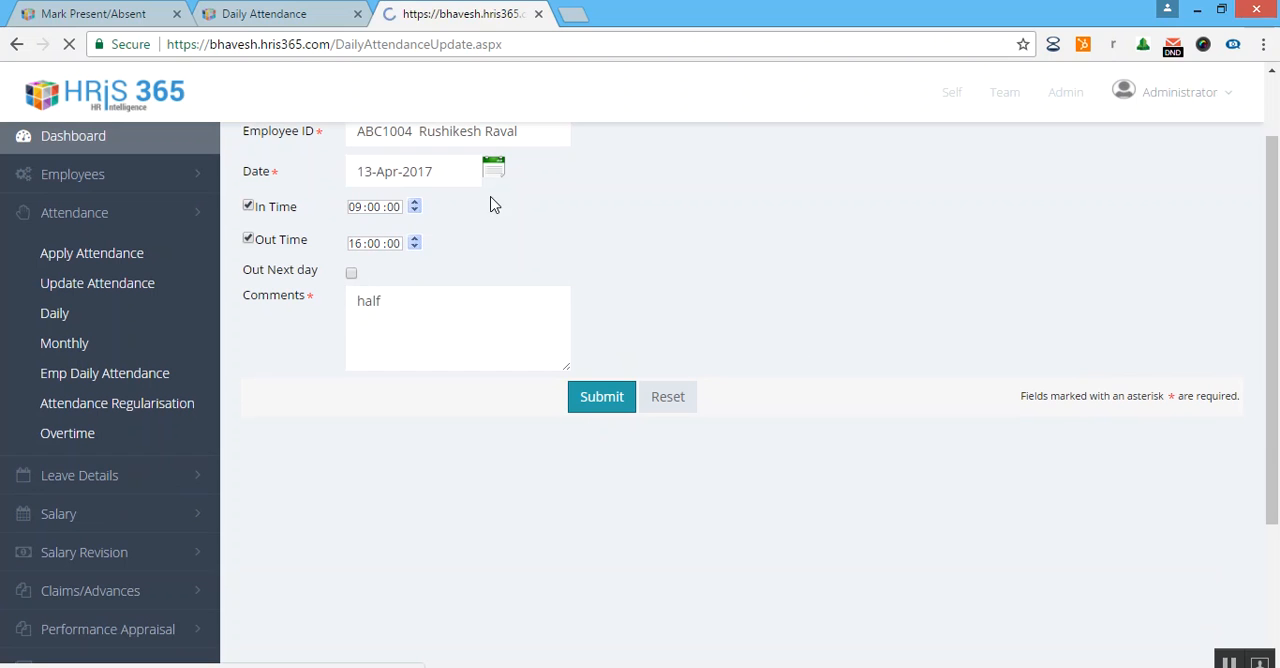
Go back to the Daily Attendance list and inspect the 13-Apr-2017 row for its in and out times.
{"action": "left_click", "coordinate": [300, 14]}
{"action": "scroll", "coordinate": [896, 437], "scroll_direction": "down", "scroll_amount": 5}
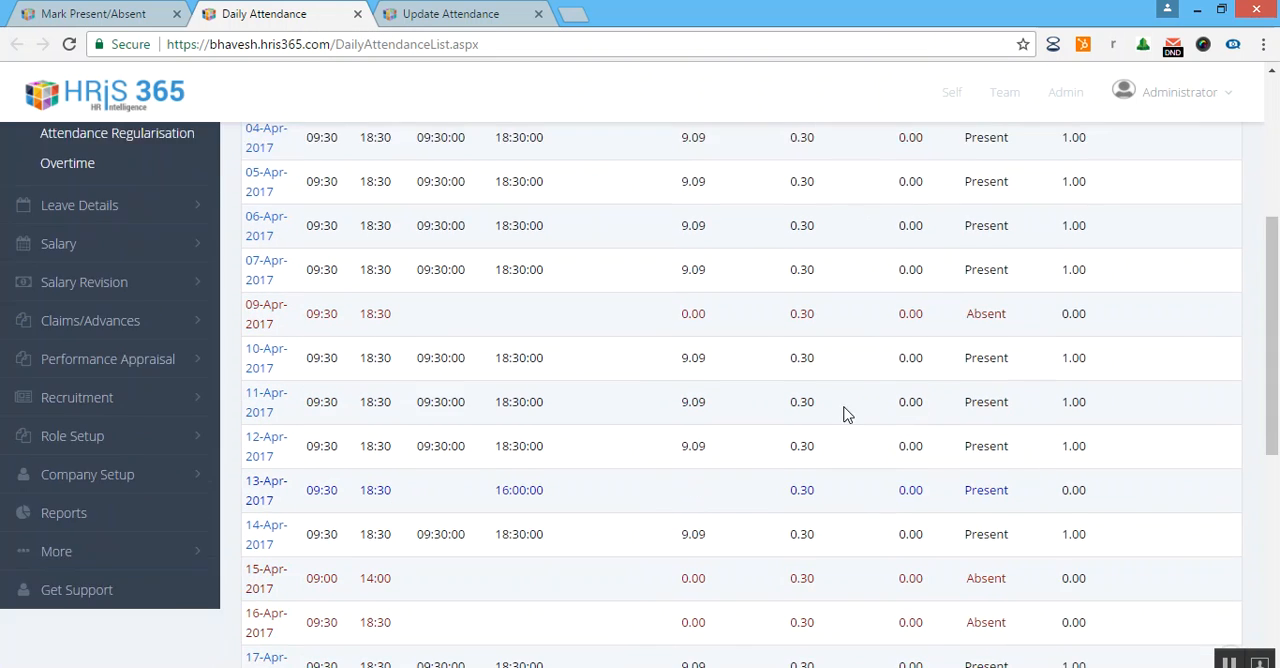
{"action": "left_click_drag", "start_coordinate": [494, 385], "coordinate": [528, 385]}
{"action": "left_click", "coordinate": [593, 393]}
{"action": "scroll", "coordinate": [749, 420], "scroll_direction": "up", "scroll_amount": 3}
{"action": "scroll", "coordinate": [689, 437], "scroll_direction": "down", "scroll_amount": 2}
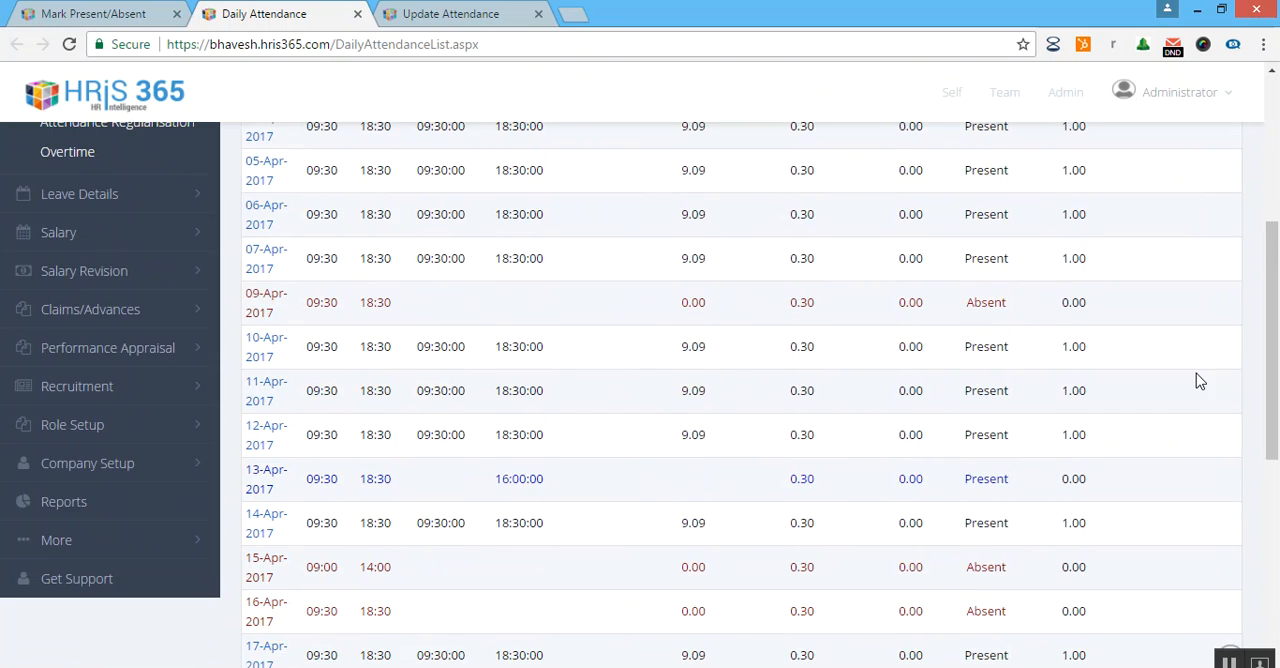
{"action": "scroll", "coordinate": [1197, 373], "scroll_direction": "up", "scroll_amount": 4}
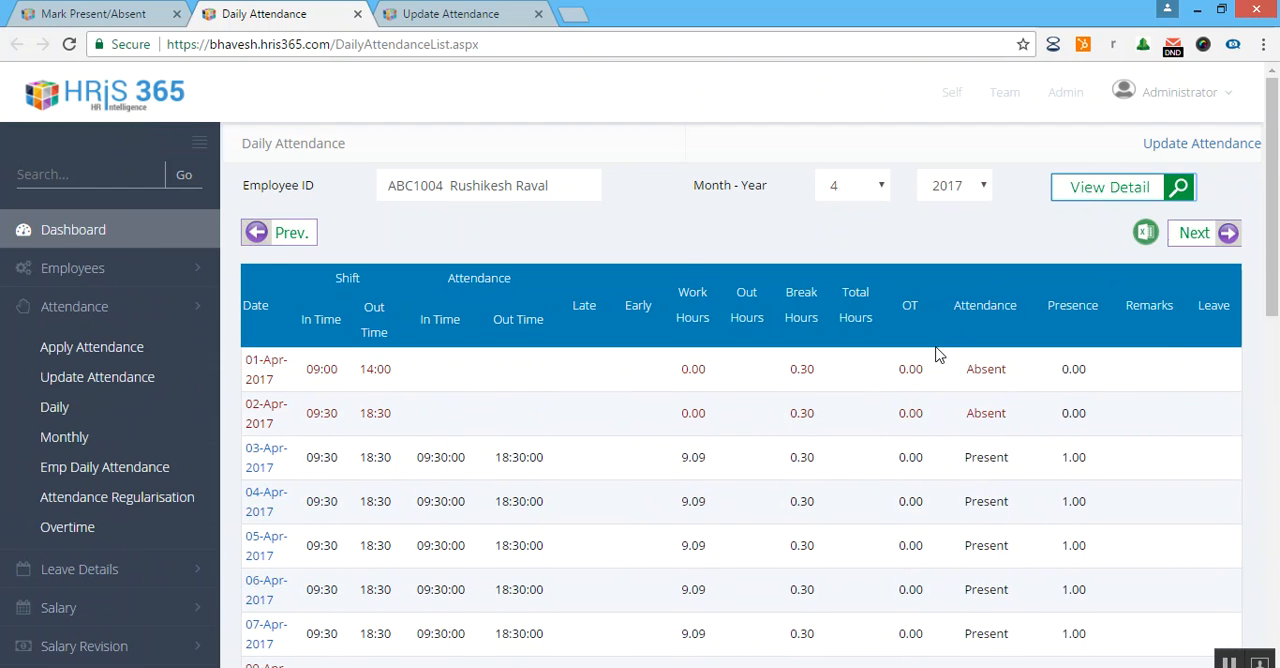
{"action": "scroll", "coordinate": [930, 360], "scroll_direction": "down", "scroll_amount": 5}
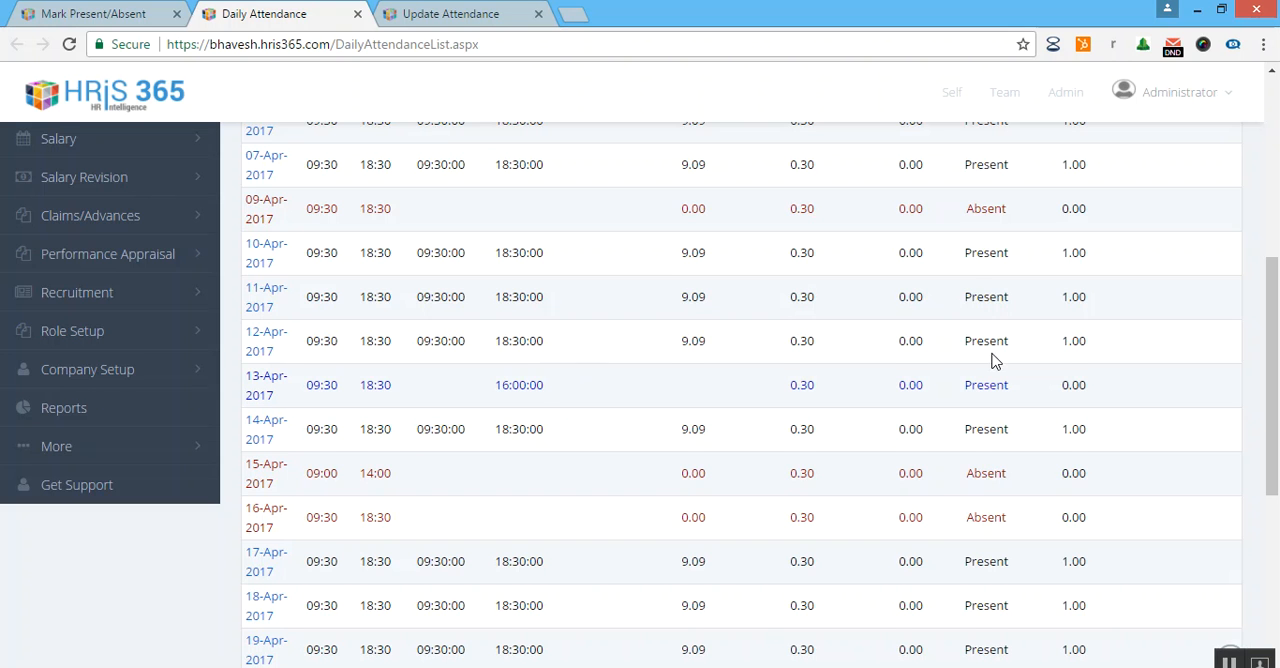
Refresh the employee's April 2017 daily attendance and review the in time, out time and presence for 13-Apr-2017.
{"action": "scroll", "coordinate": [993, 360], "scroll_direction": "up", "scroll_amount": 5}
{"action": "scroll", "coordinate": [760, 410], "scroll_direction": "down", "scroll_amount": 6}
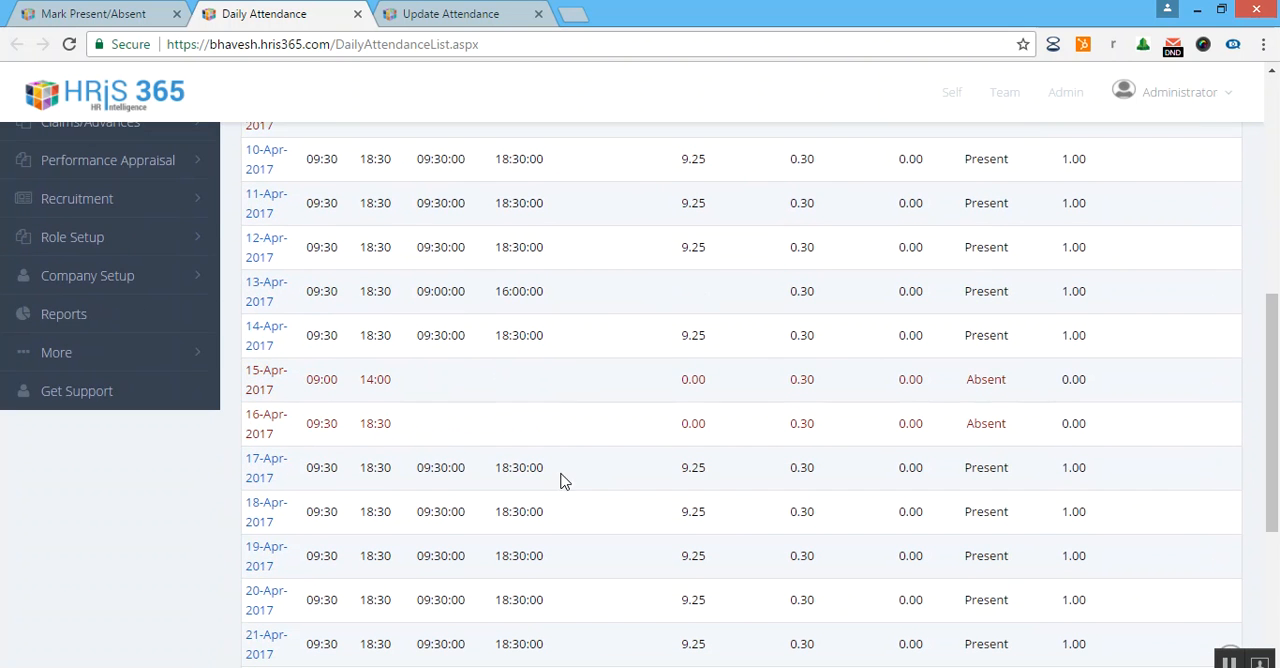
{"action": "scroll", "coordinate": [412, 435], "scroll_direction": "down", "scroll_amount": 1}
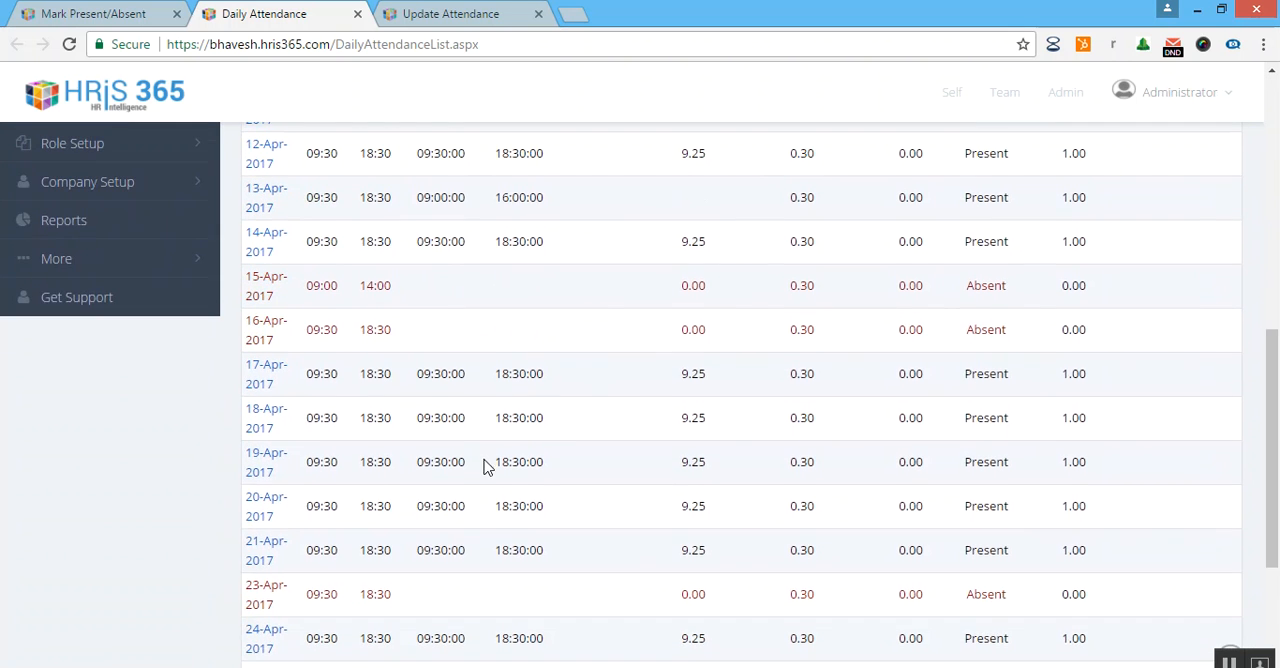
{"action": "scroll", "coordinate": [480, 460], "scroll_direction": "up", "scroll_amount": 3}
{"action": "left_click_drag", "start_coordinate": [428, 481], "coordinate": [494, 481]}
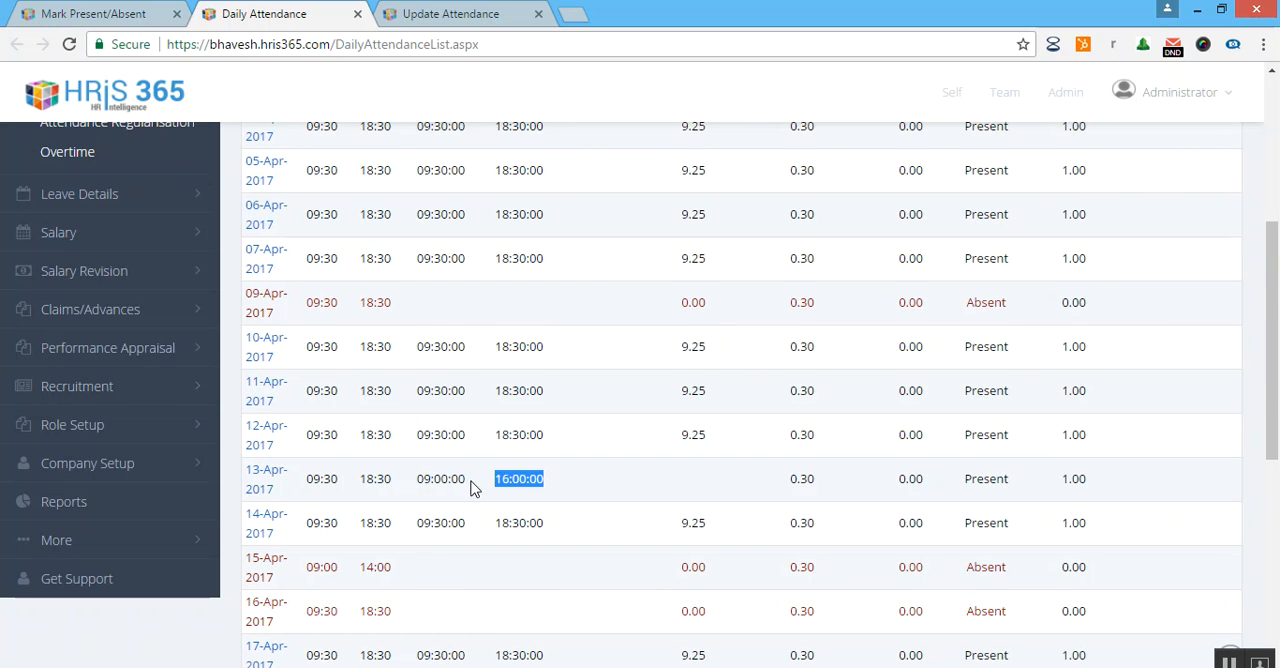
{"action": "scroll", "coordinate": [557, 486], "scroll_direction": "up", "scroll_amount": 5}
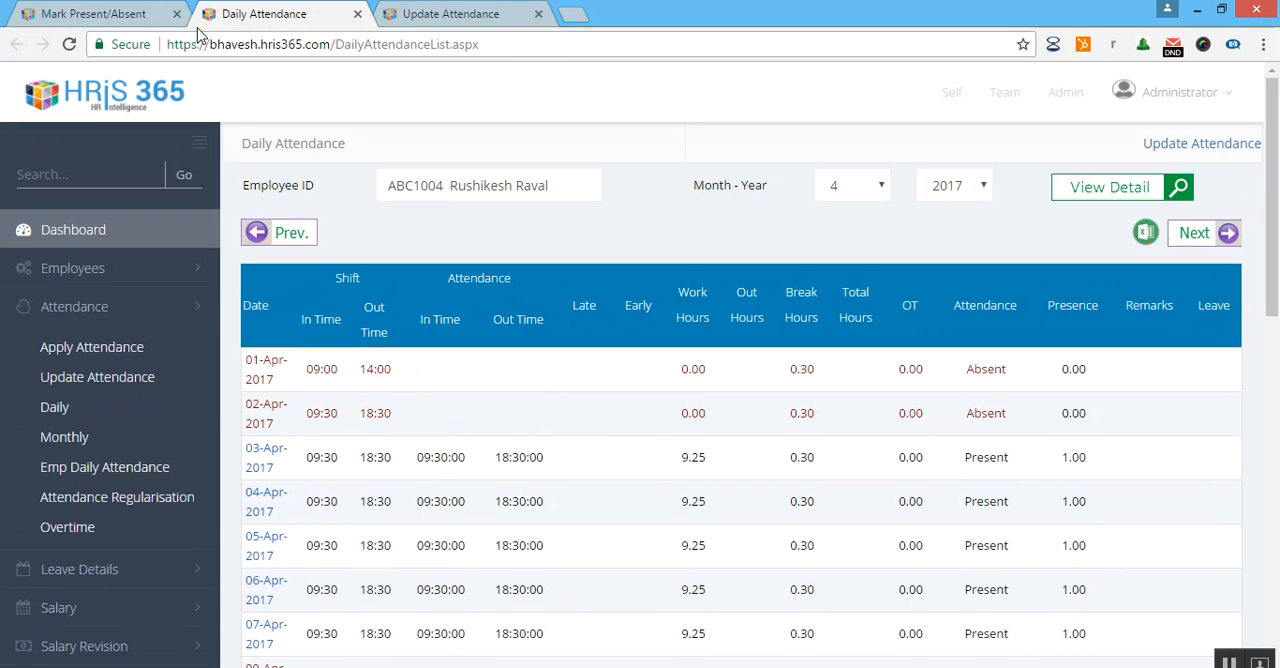
Open the Apply Attendance page and bring up its employee list.
{"action": "left_click", "coordinate": [147, 350]}
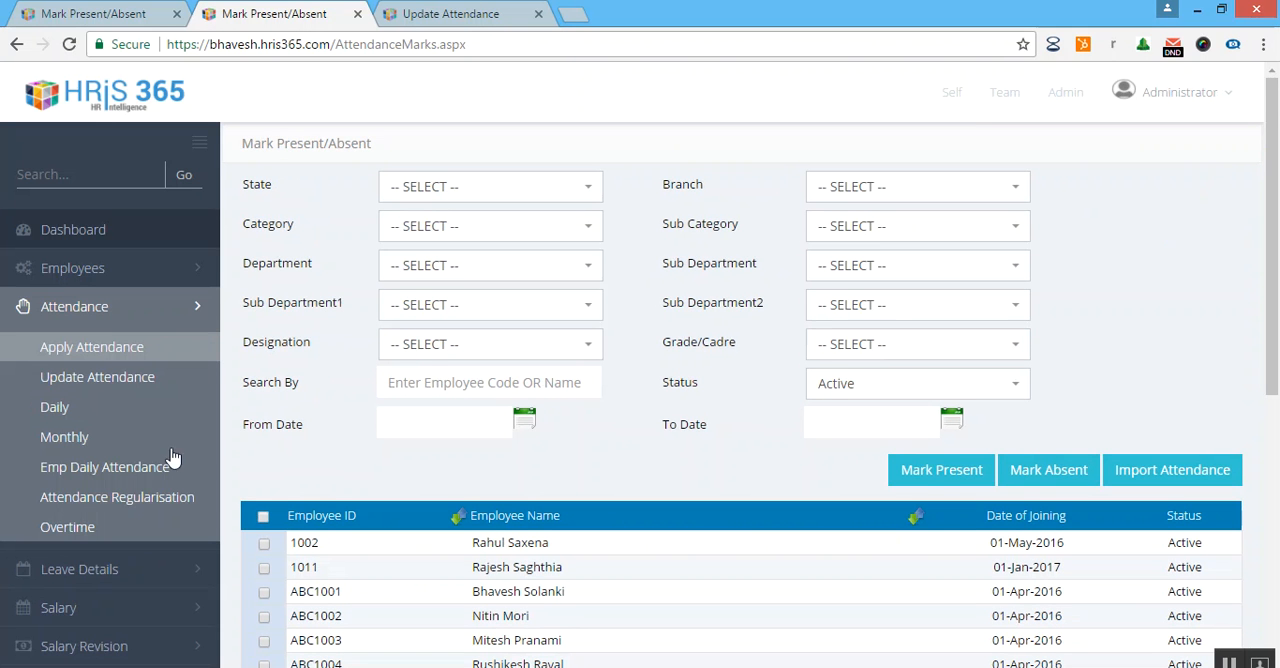
{"action": "scroll", "coordinate": [183, 437], "scroll_direction": "down", "scroll_amount": 1}
Try selecting all employees and then only the second employee in the list, clearing each selection.
{"action": "left_click", "coordinate": [263, 422]}
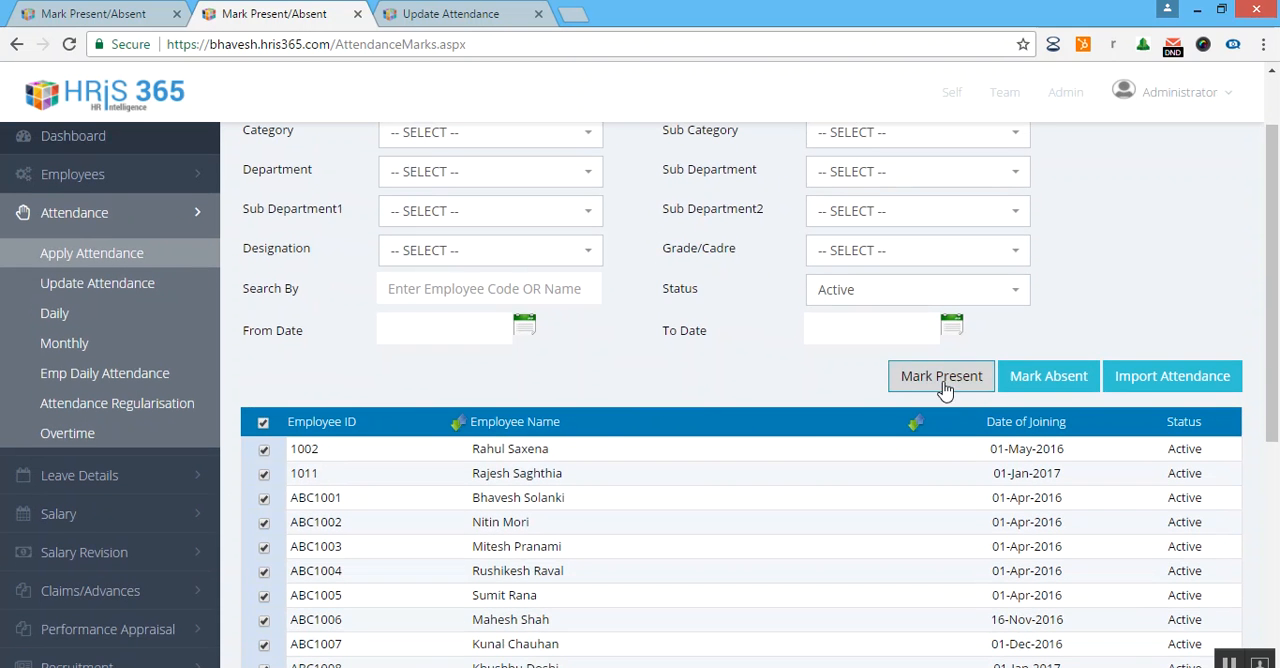
{"action": "left_click", "coordinate": [263, 424]}
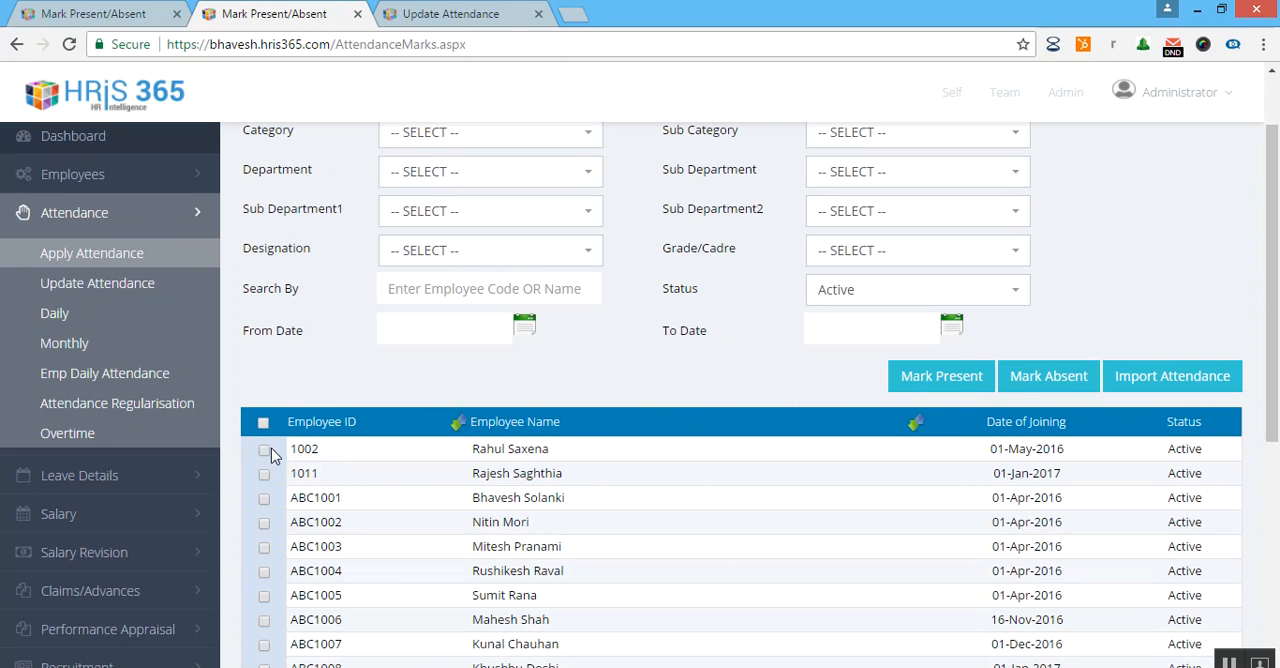
{"action": "left_click", "coordinate": [264, 474]}
{"action": "scroll", "coordinate": [810, 462], "scroll_direction": "down", "scroll_amount": 1}
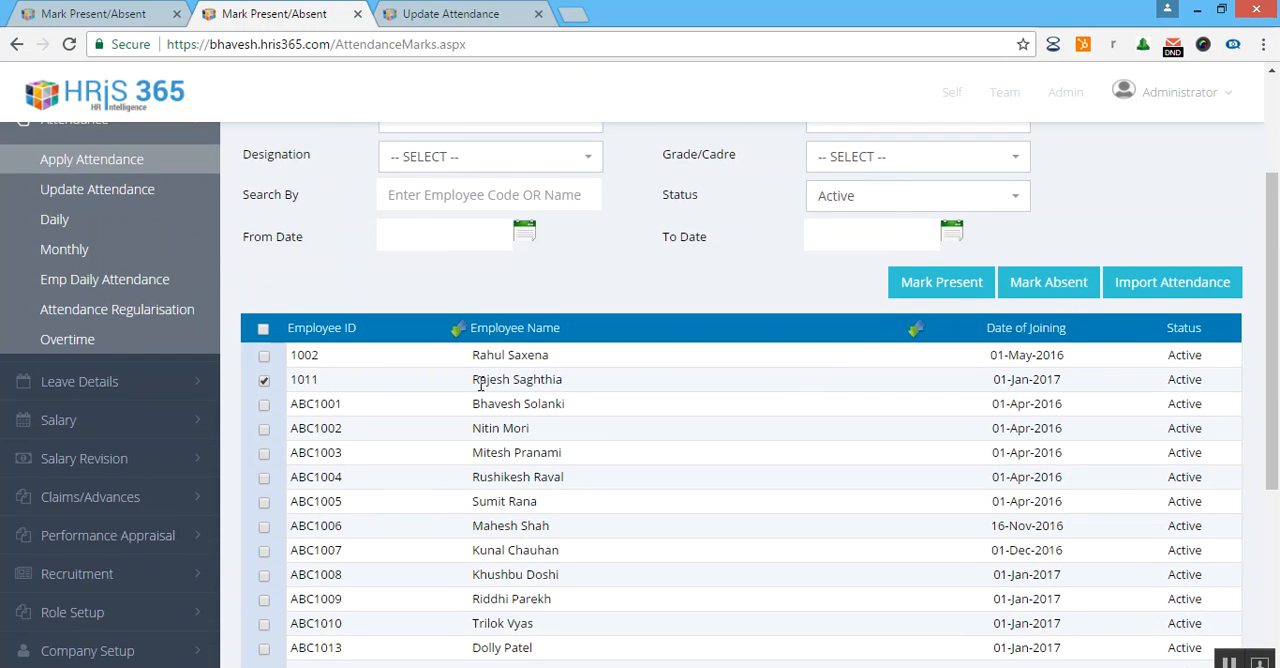
{"action": "scroll", "coordinate": [481, 383], "scroll_direction": "up", "scroll_amount": 2}
{"action": "left_click", "coordinate": [265, 568]}
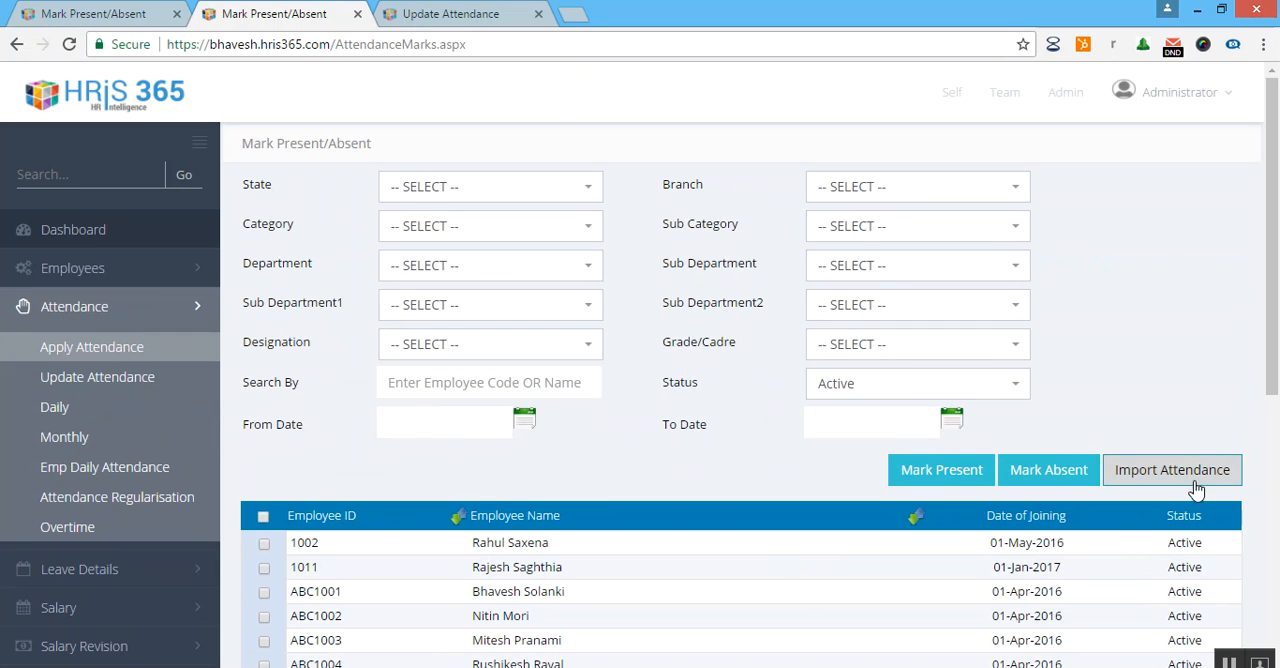
Download the sample Excel template from the attendance import page and open attendance (3).xlsx in Excel.
{"action": "left_click", "coordinate": [1163, 486]}
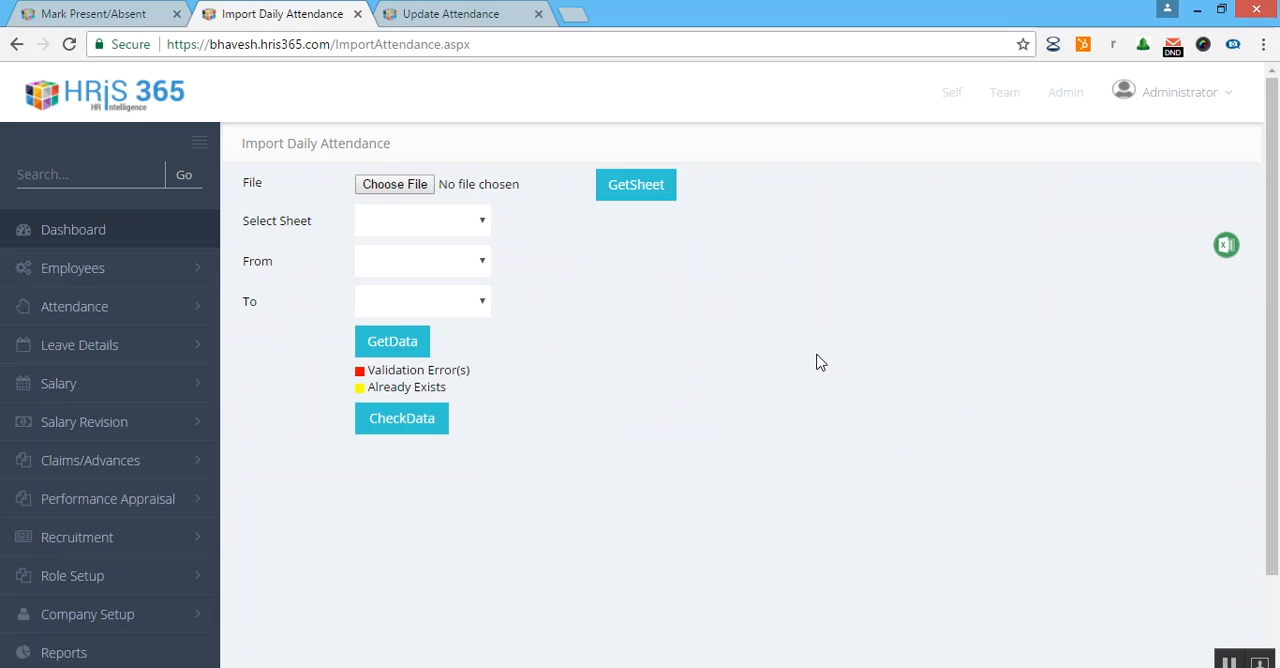
{"action": "left_click", "coordinate": [1226, 250]}
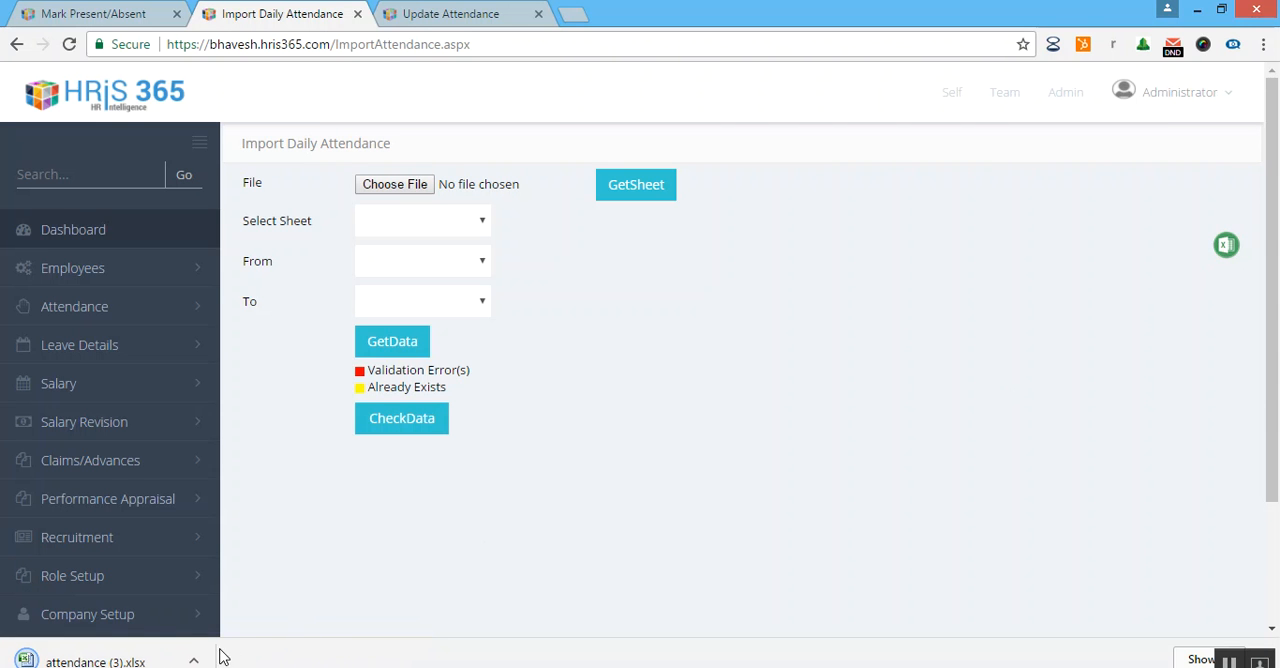
{"action": "left_click", "coordinate": [194, 662]}
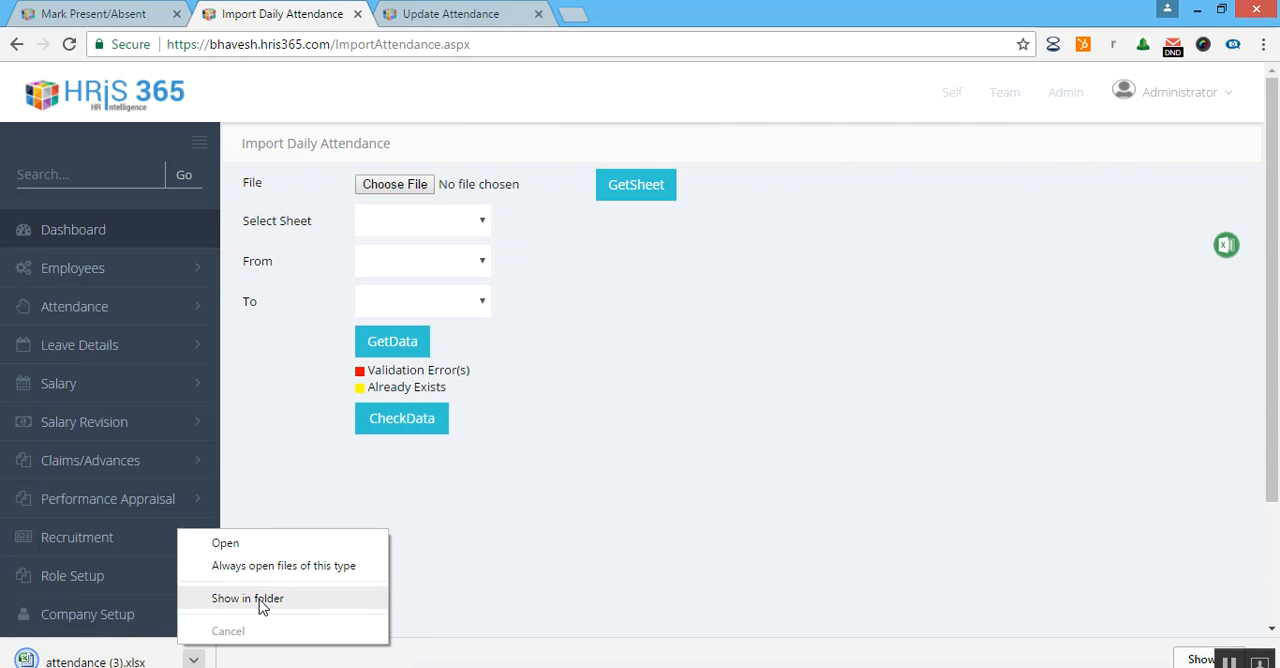
{"action": "left_click", "coordinate": [226, 543]}
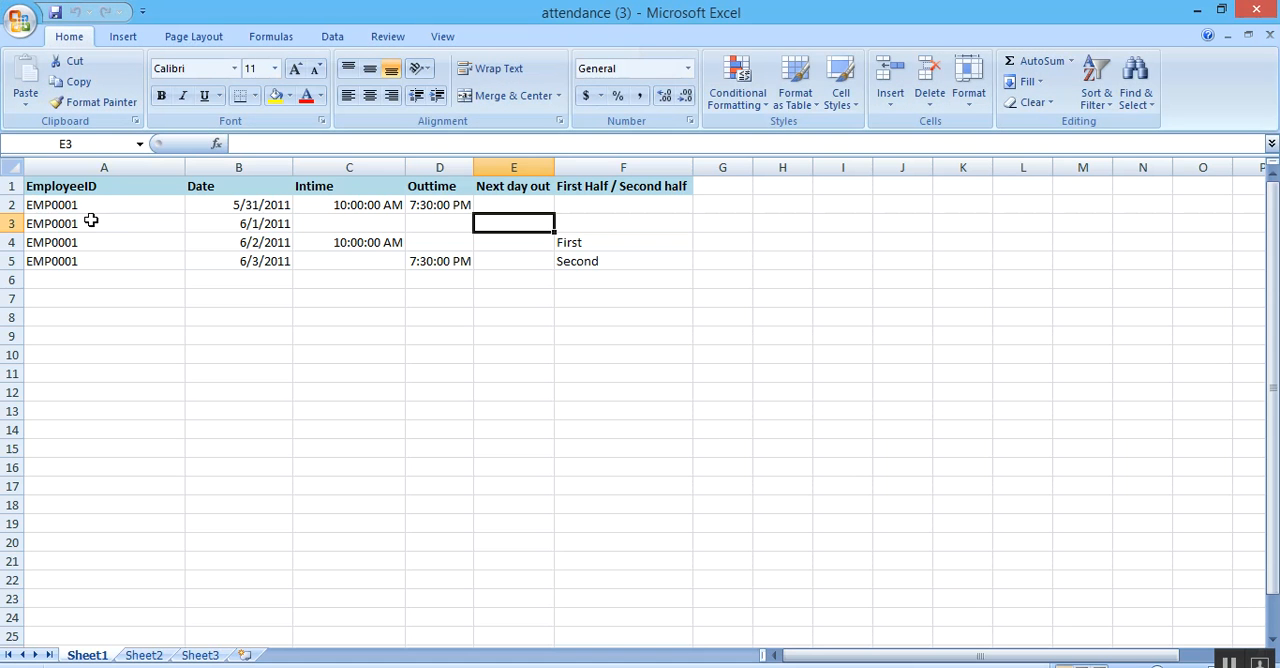
Examine the template's EmployeeID, Date, Intime, Outtime and Next day out columns.
{"action": "left_click_drag", "start_coordinate": [110, 203], "coordinate": [143, 277]}
{"action": "left_click_drag", "start_coordinate": [261, 203], "coordinate": [262, 280]}
{"action": "left_click_drag", "start_coordinate": [360, 206], "coordinate": [378, 294]}
{"action": "left_click_drag", "start_coordinate": [440, 205], "coordinate": [448, 289]}
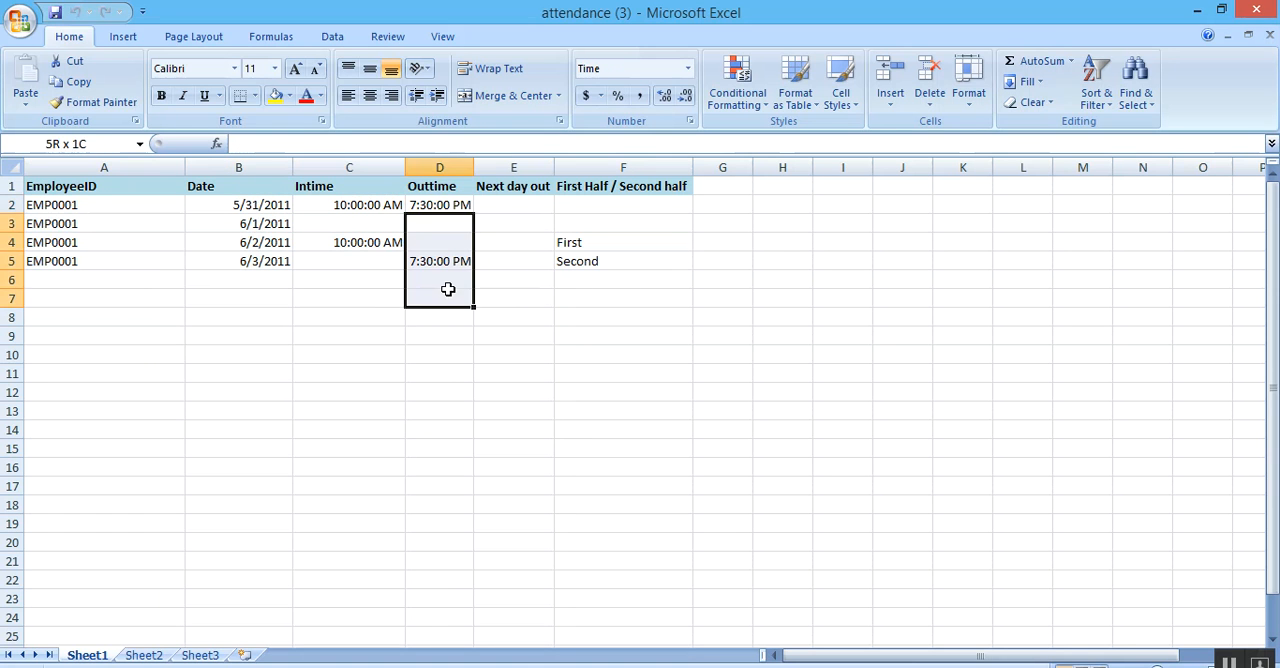
{"action": "left_click", "coordinate": [541, 224]}
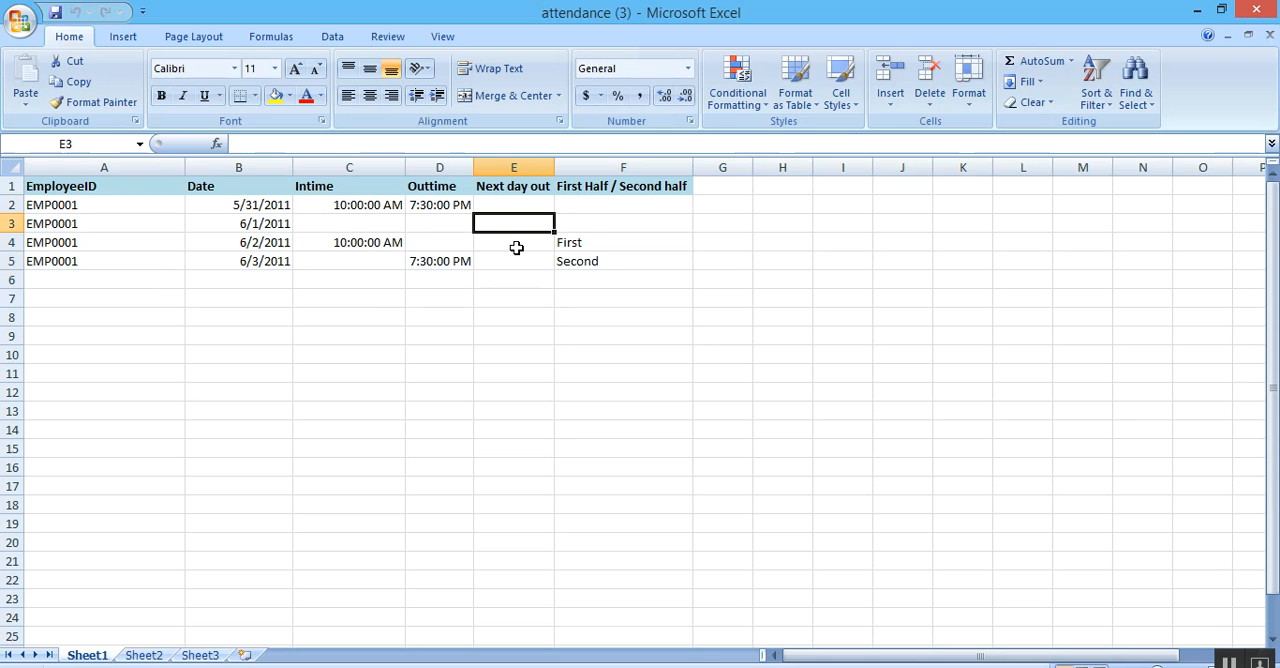
Examine how the template's First Half / Second half column marks half-day rows alongside the Intime, Outtime and Next day out cells.
{"action": "left_click_drag", "start_coordinate": [560, 242], "coordinate": [614, 300]}
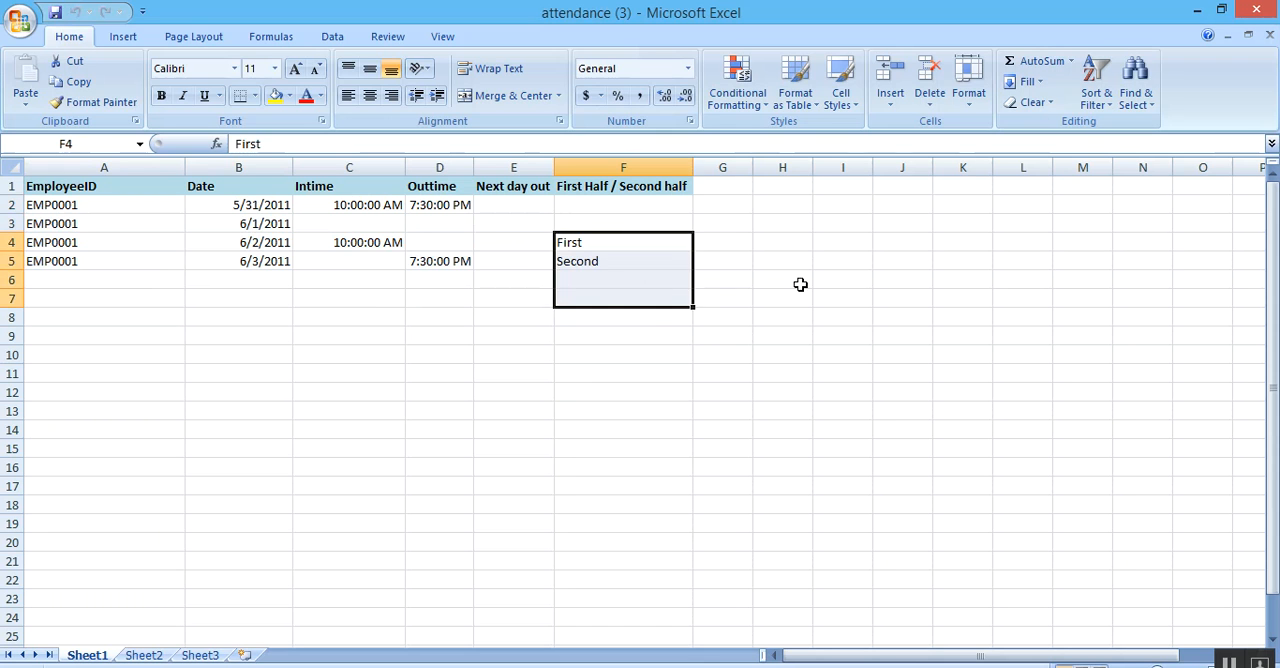
{"action": "left_click", "coordinate": [790, 282]}
{"action": "left_click", "coordinate": [510, 220]}
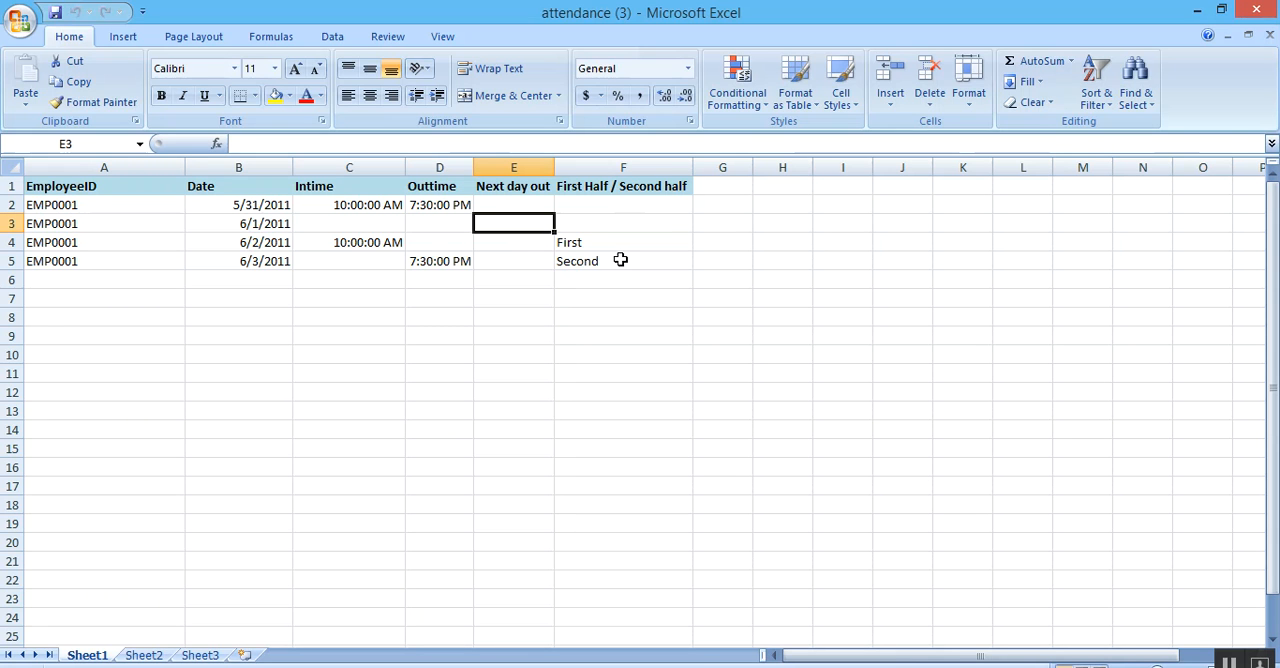
{"action": "left_click", "coordinate": [552, 263]}
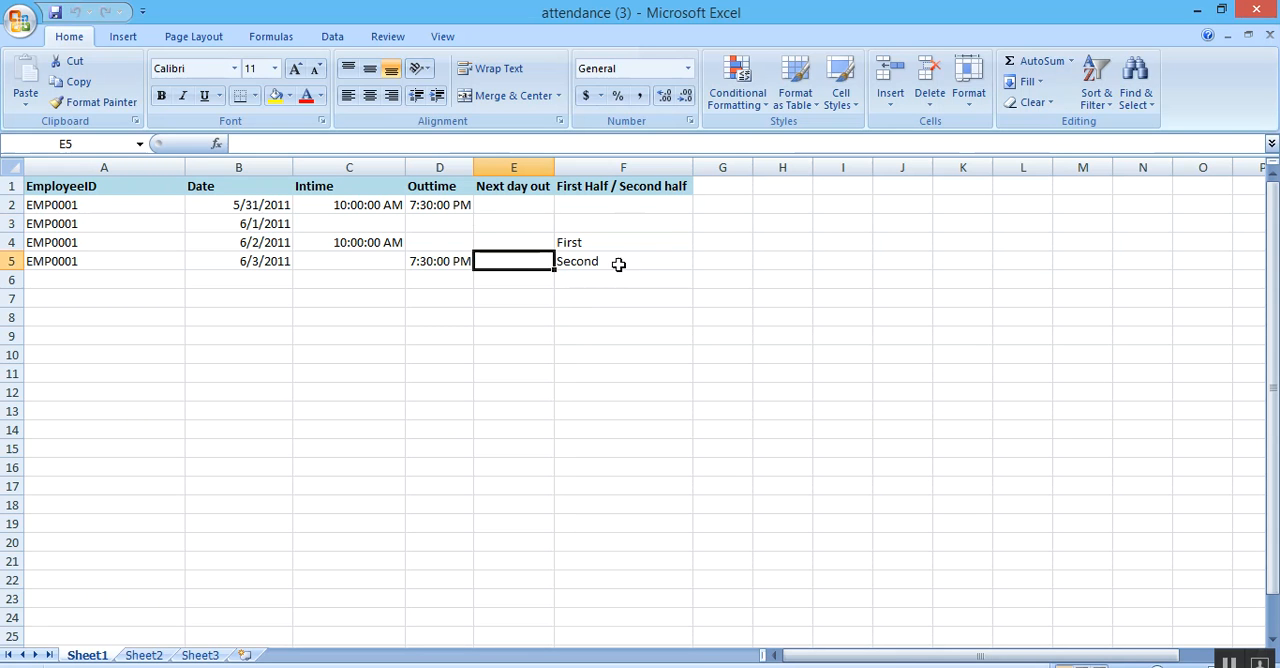
{"action": "left_click", "coordinate": [537, 208]}
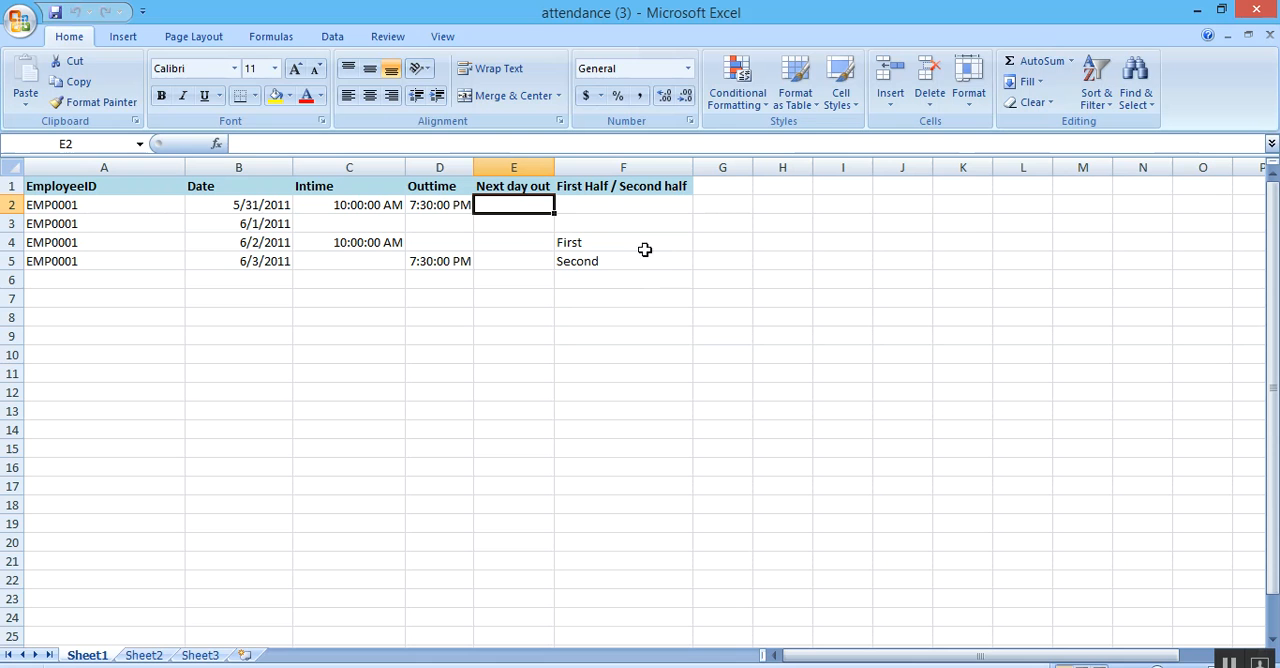
{"action": "left_click_drag", "start_coordinate": [642, 238], "coordinate": [651, 260]}
{"action": "left_click", "coordinate": [654, 286]}
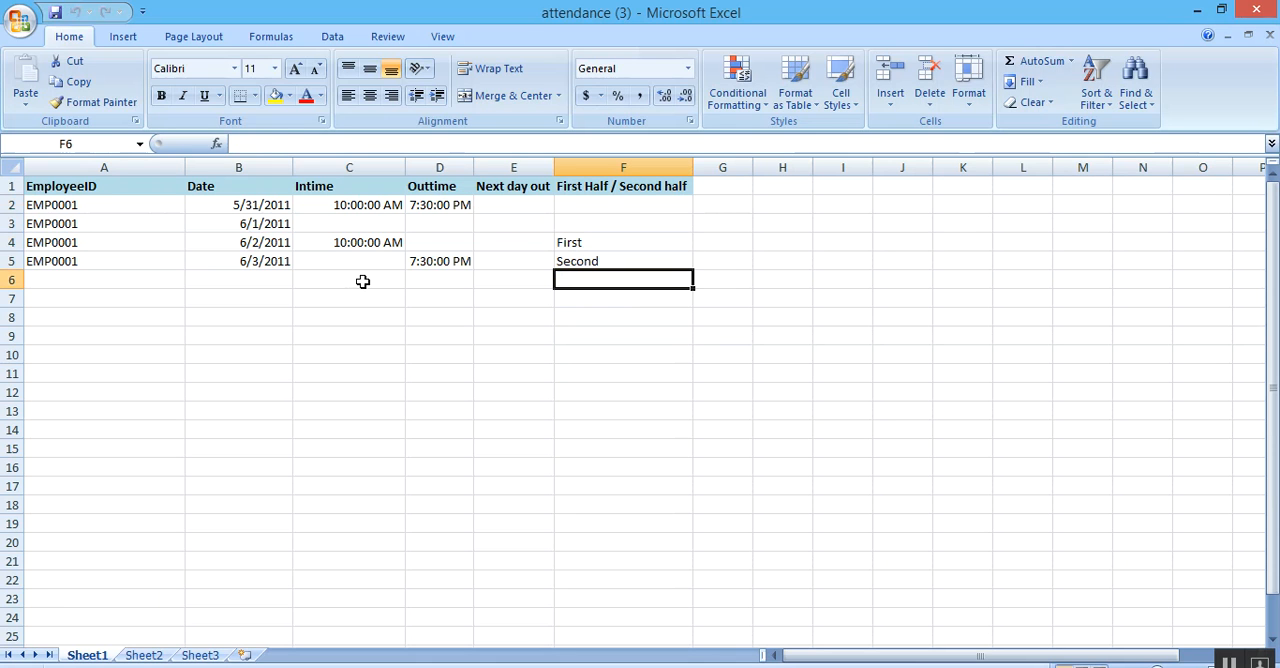
{"action": "left_click", "coordinate": [410, 267]}
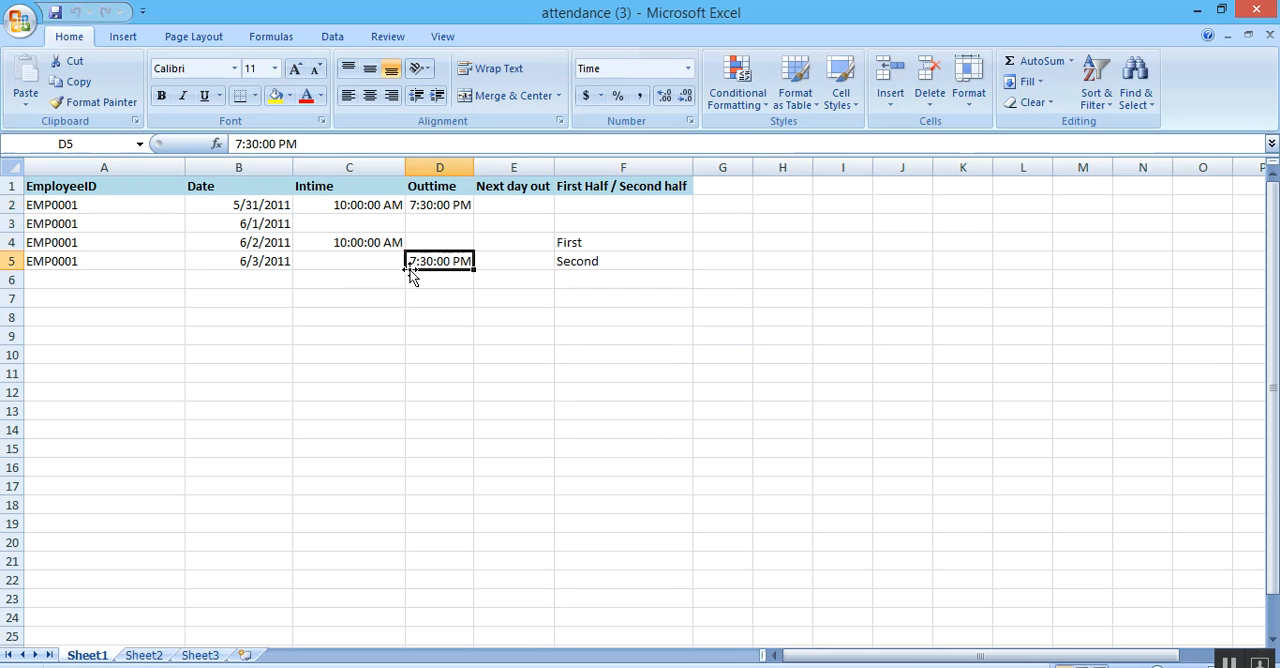
{"action": "left_click", "coordinate": [618, 255]}
{"action": "left_click", "coordinate": [622, 241]}
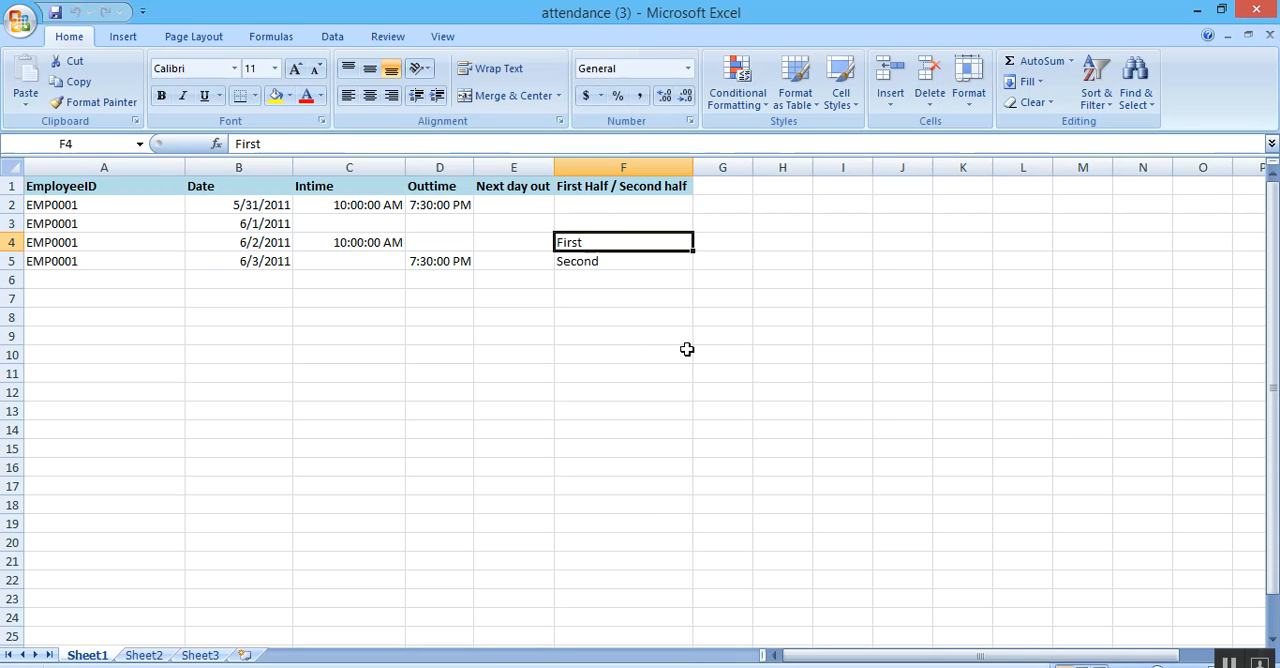
Copy the seventh listed employee's ID from the Mark Present/Absent page and paste it into cell A2 of the Excel template.
{"action": "key", "text": "alt+Tab"}
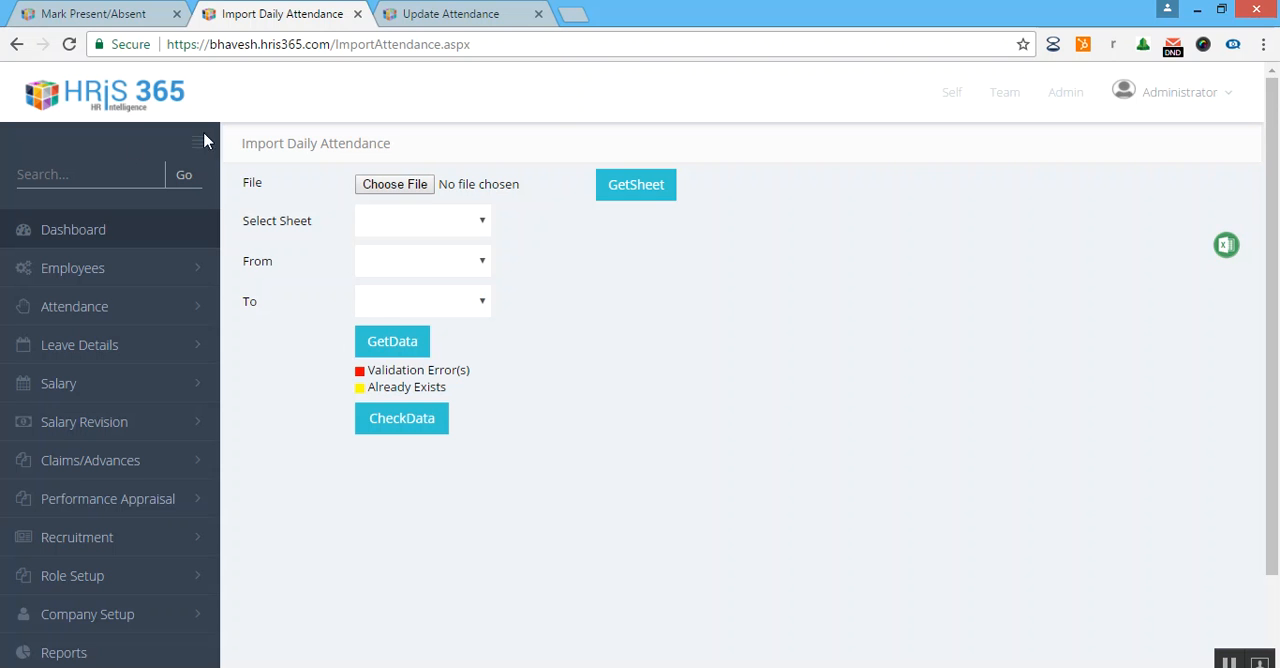
{"action": "left_click", "coordinate": [60, 14]}
{"action": "scroll", "coordinate": [420, 450], "scroll_direction": "down", "scroll_amount": 3}
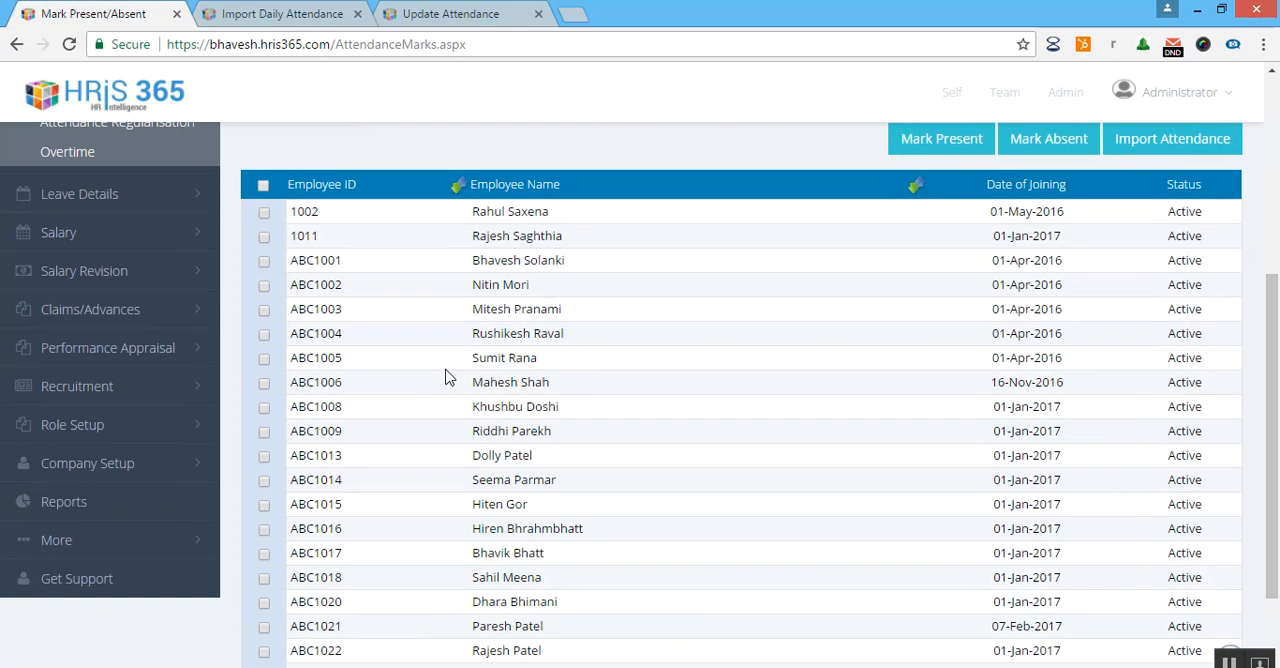
{"action": "left_click_drag", "start_coordinate": [352, 358], "coordinate": [297, 362]}
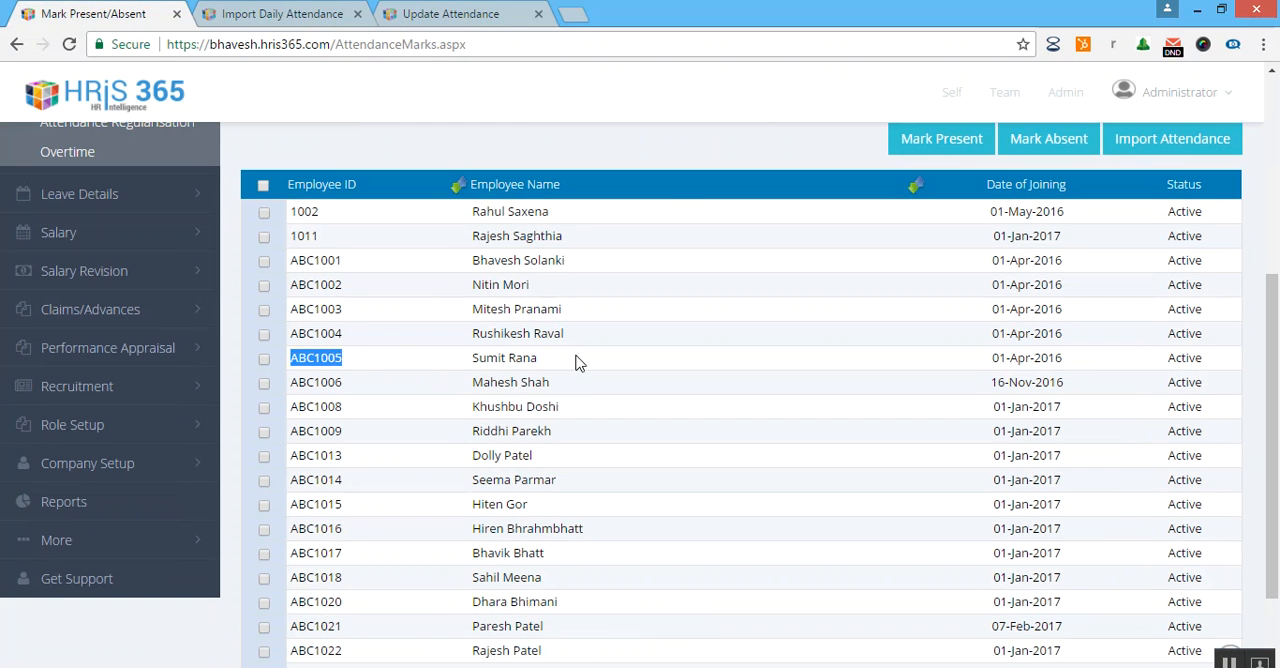
{"action": "key", "text": "alt+Tab"}
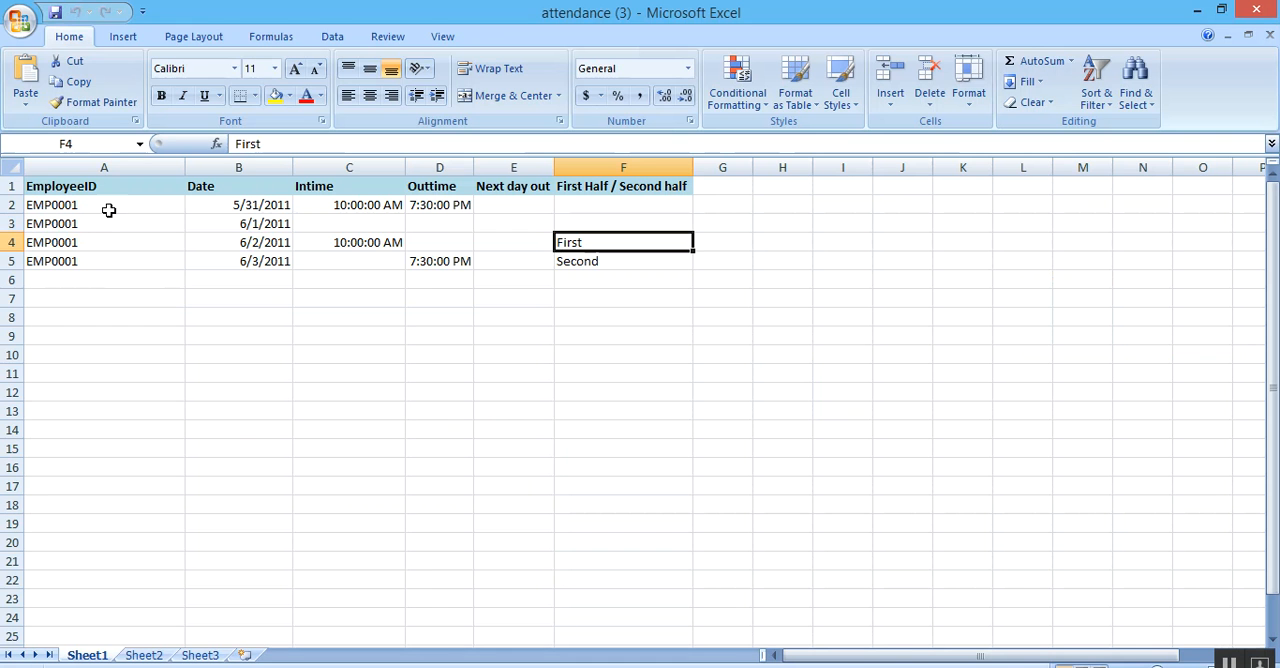
{"action": "left_click", "coordinate": [110, 210]}
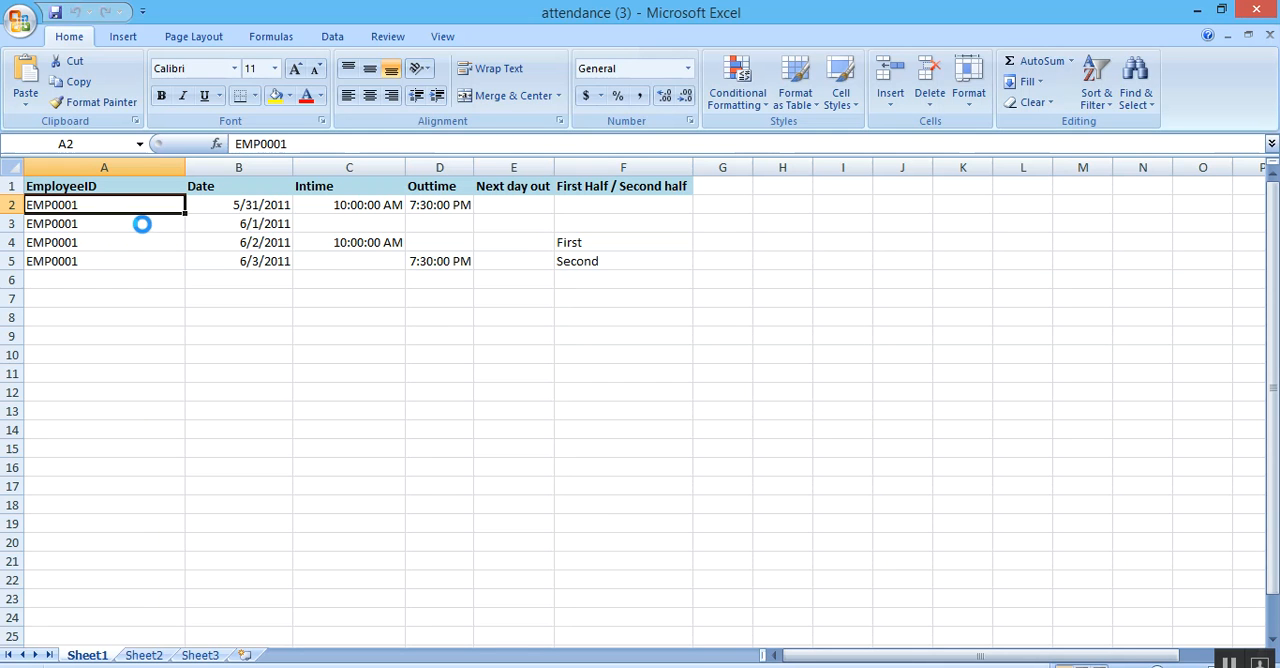
{"action": "type", "text": "ABC1005"}
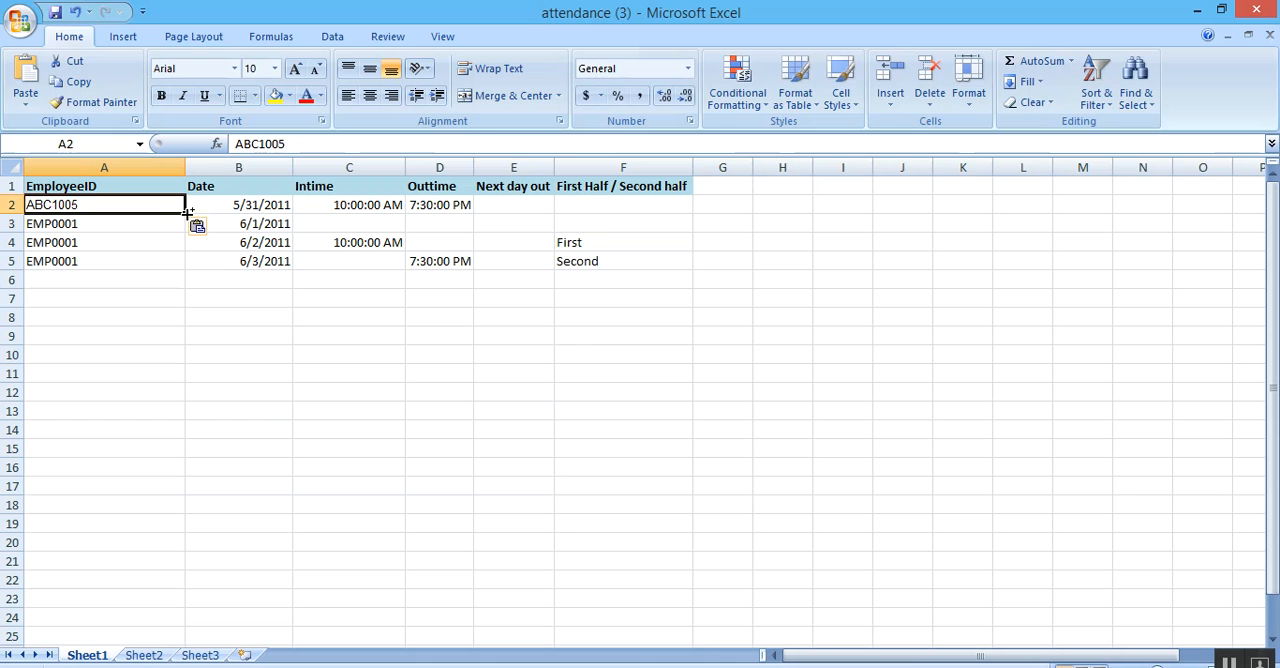
{"action": "key", "text": "ctrl+d"}
{"action": "left_click_drag", "start_coordinate": [187, 213], "coordinate": [189, 397]}
{"action": "left_click", "coordinate": [200, 355]}
{"action": "left_click", "coordinate": [131, 209]}
{"action": "key", "text": "ctrl+z"}
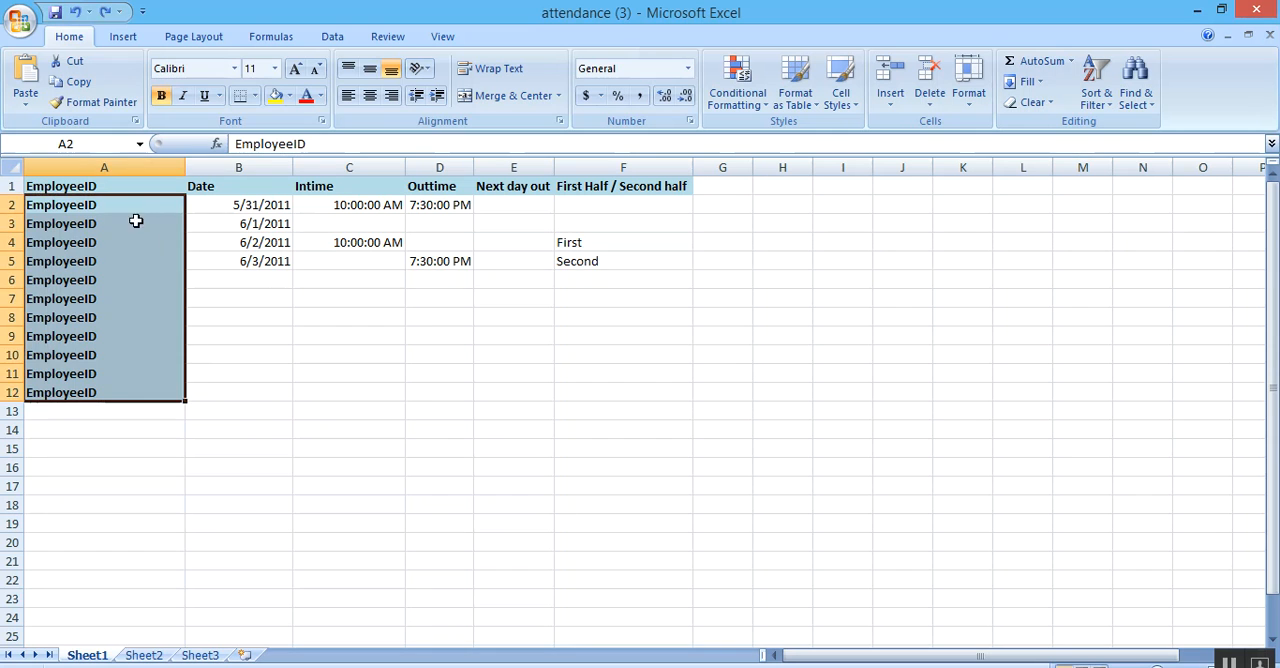
{"action": "left_click", "coordinate": [256, 369]}
{"action": "key", "text": "ctrl+z"}
Paste the copied employee ID into the EmployeeID column and fill it down through row 13.
{"action": "type", "text": "ABC1005"}
{"action": "left_click", "coordinate": [148, 221]}
{"action": "type", "text": "ABC1005"}
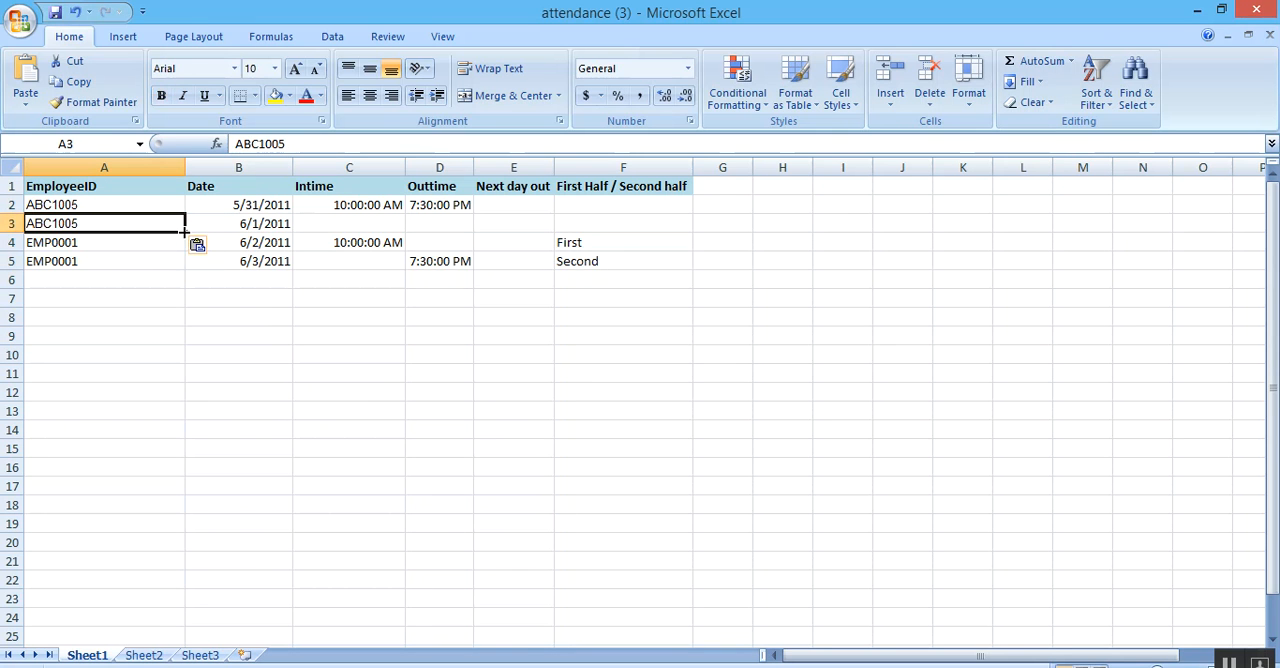
{"action": "left_click_drag", "start_coordinate": [185, 230], "coordinate": [184, 416]}
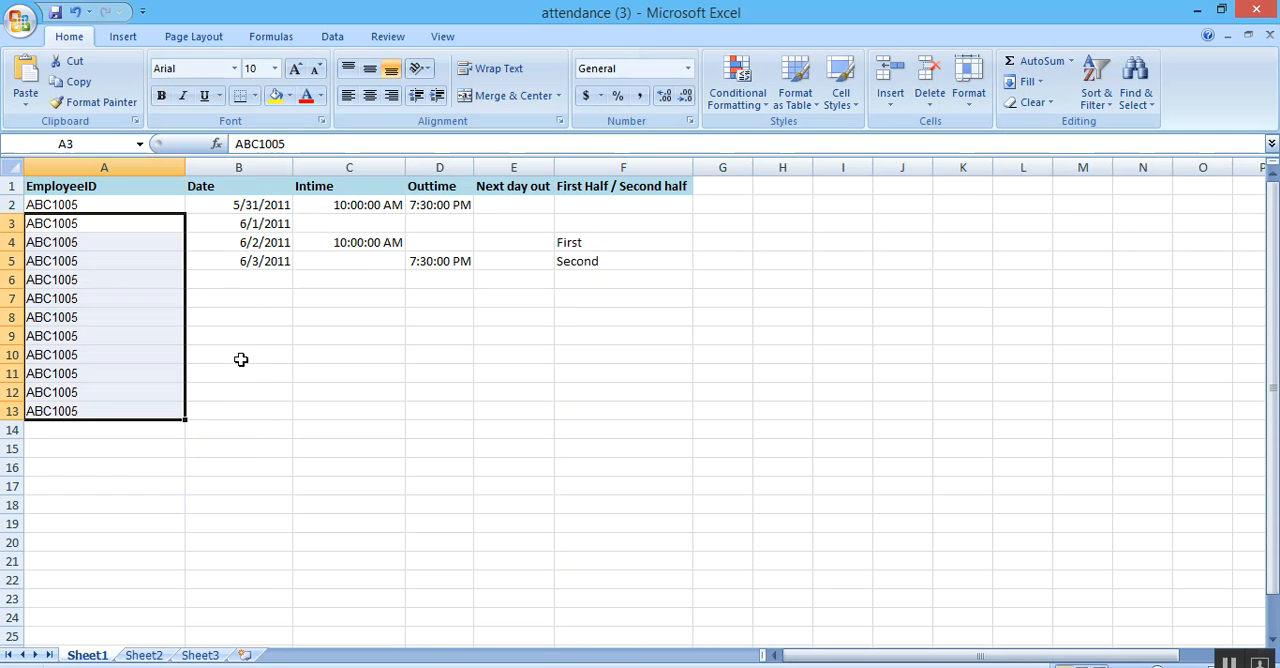
Set the date in cell B2 to 4/1/2017.
{"action": "left_click", "coordinate": [251, 205]}
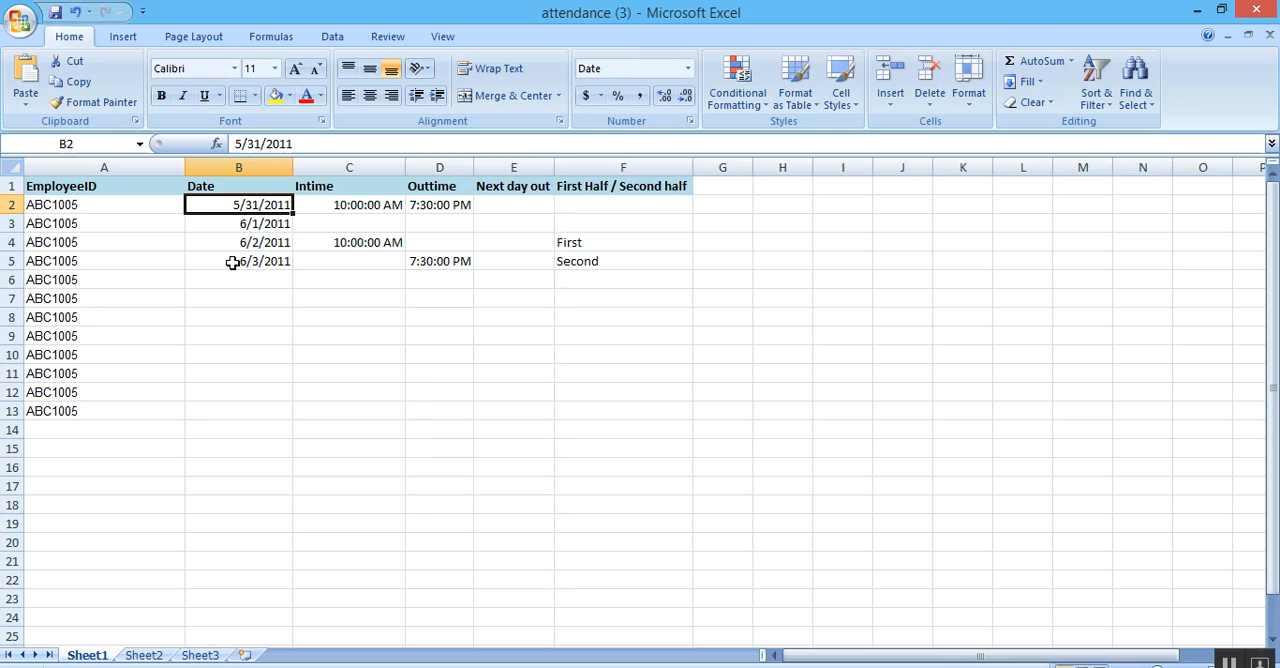
{"action": "left_click", "coordinate": [261, 143]}
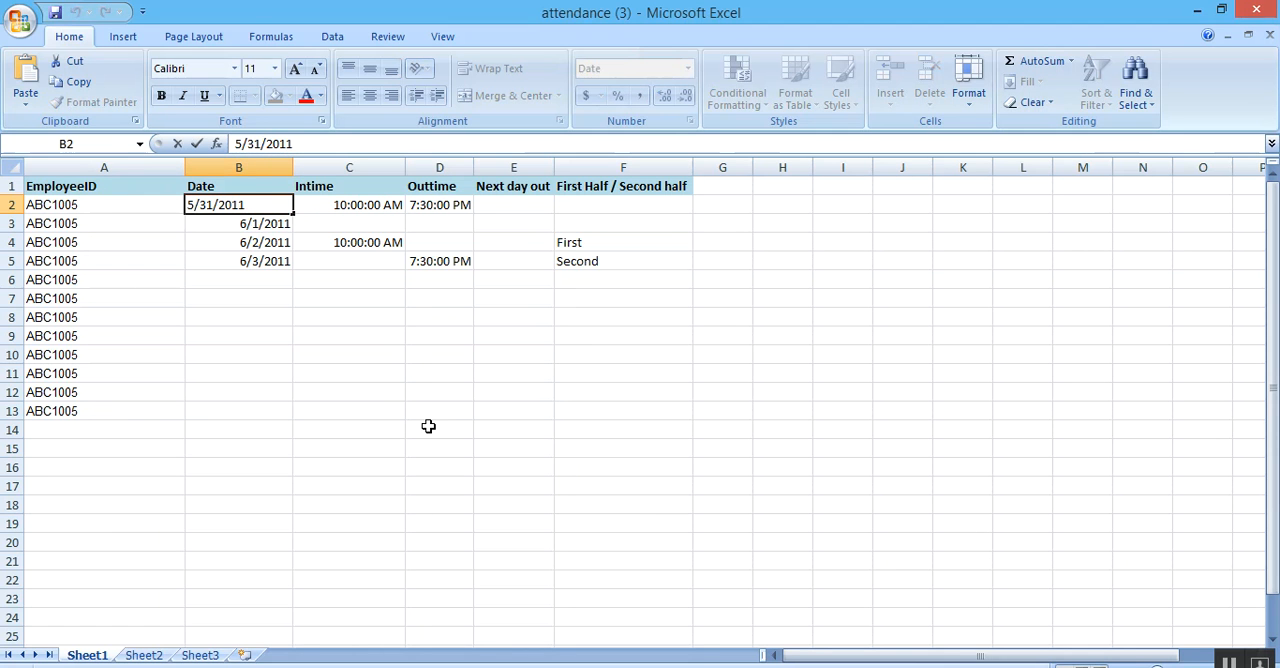
{"action": "key", "text": "BackSpace"}
{"action": "type", "text": "4"}
{"action": "key", "text": "BackSpace"}
{"action": "key", "text": "BackSpace"}
{"action": "type", "text": "1"}
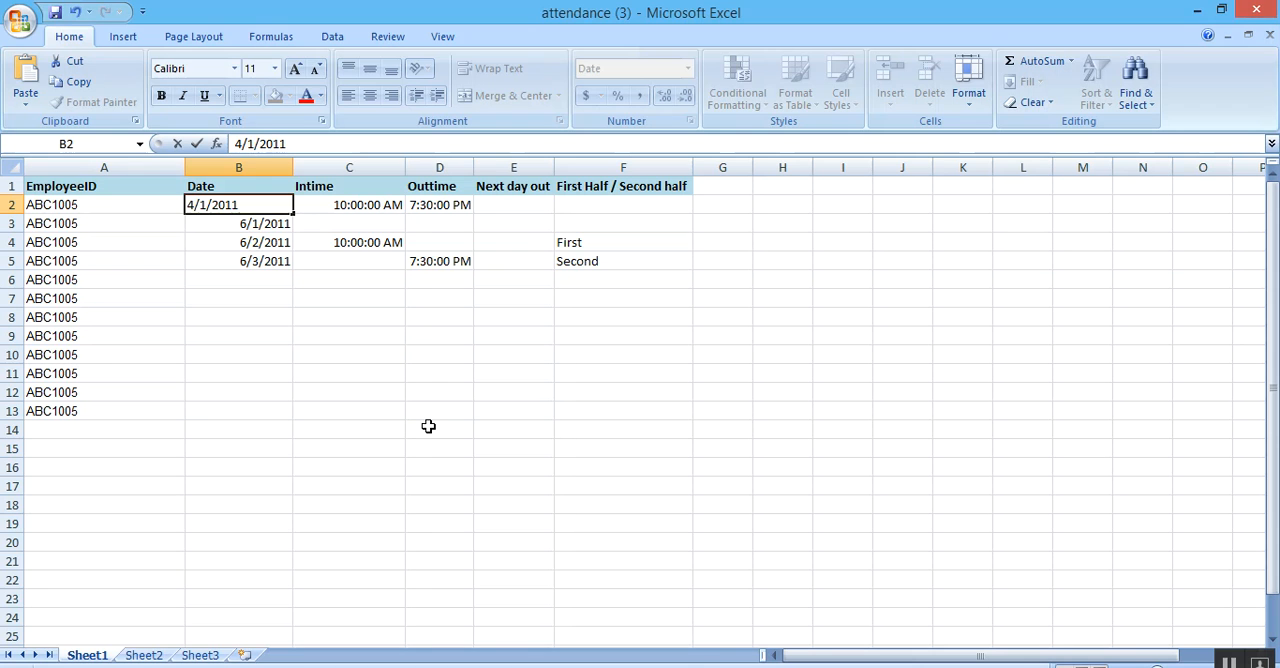
{"action": "key", "text": "Left"}
{"action": "type", "text": "0"}
{"action": "left_click", "coordinate": [12, 242]}
{"action": "left_click", "coordinate": [345, 302]}
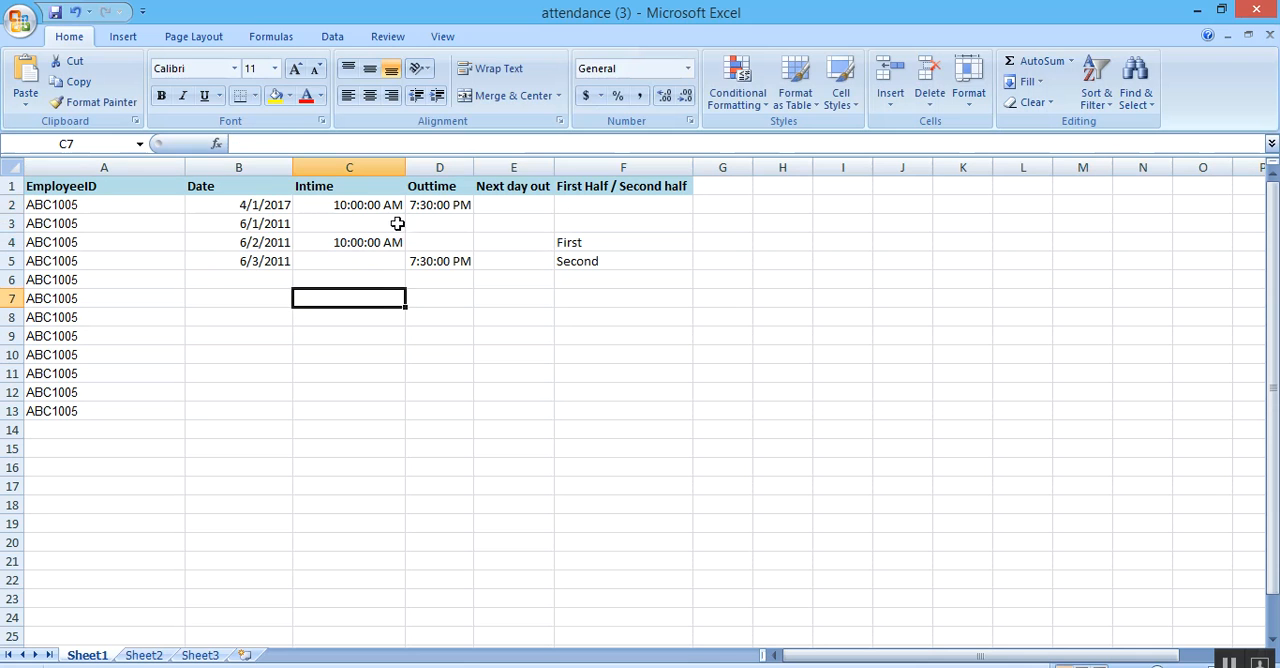
Copy row 2's 10:00:00 AM Intime and 7:30:00 PM Outtime into row 3 and fill both down through row 13.
{"action": "left_click", "coordinate": [398, 204]}
{"action": "left_click", "coordinate": [457, 204]}
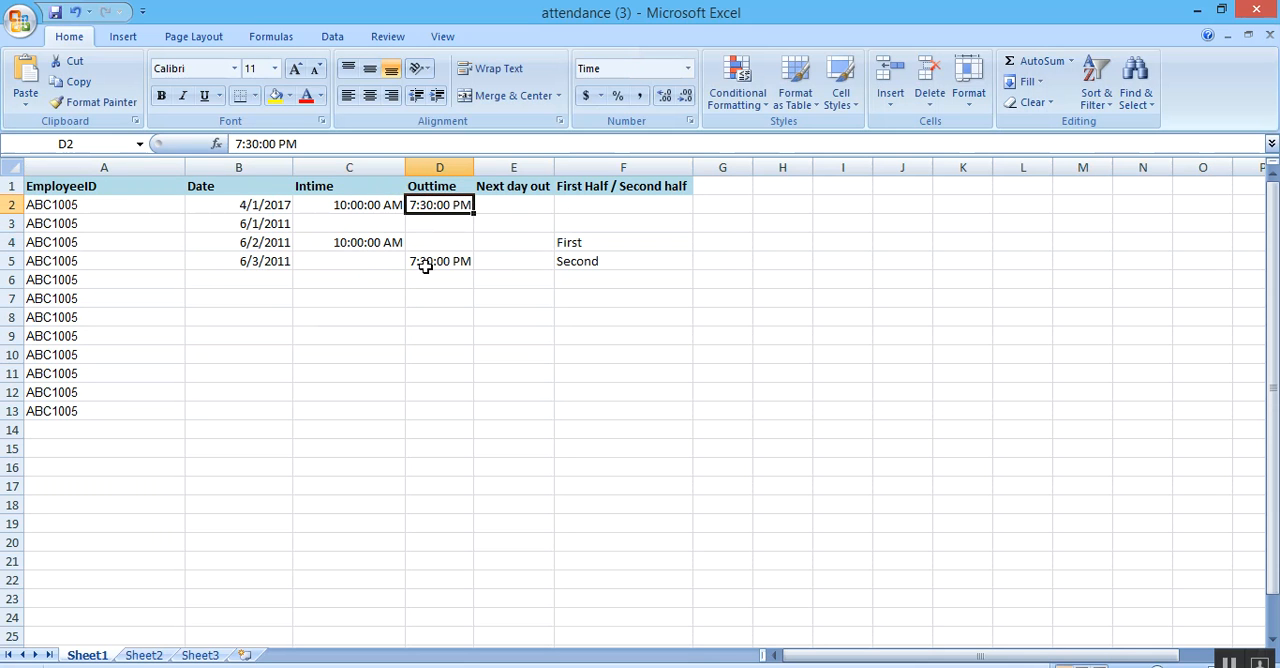
{"action": "left_click", "coordinate": [330, 207]}
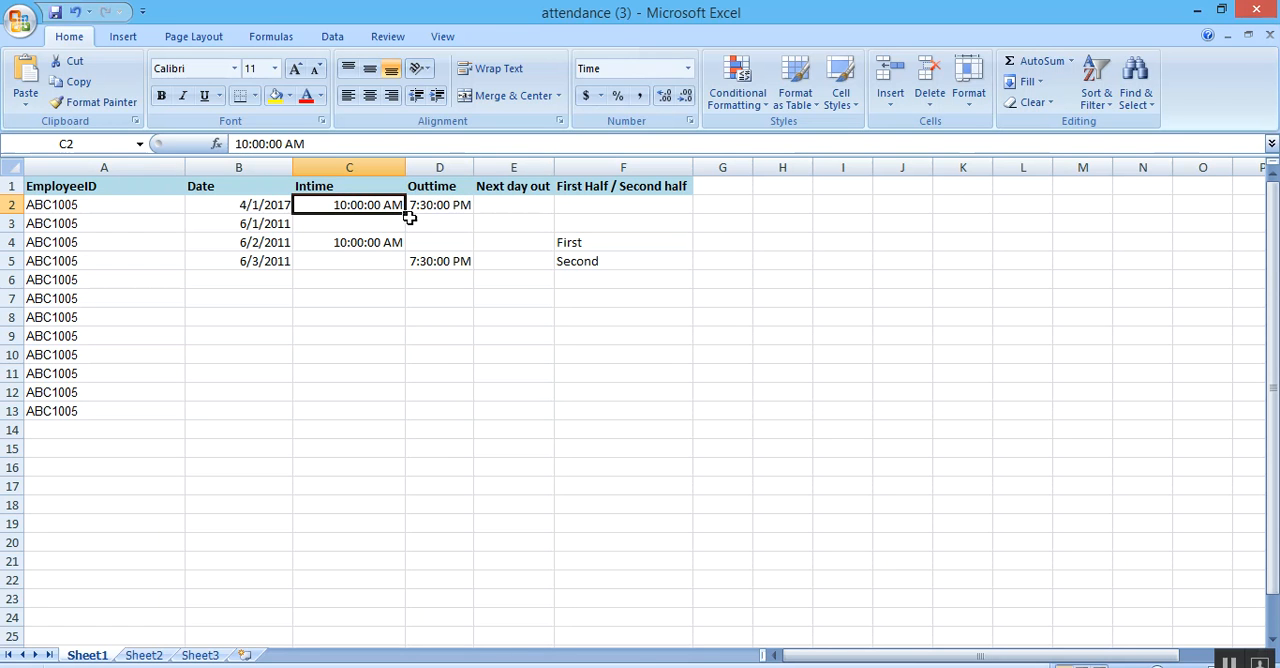
{"action": "key", "text": "ctrl+c"}
{"action": "left_click", "coordinate": [380, 223]}
{"action": "key", "text": "ctrl+v"}
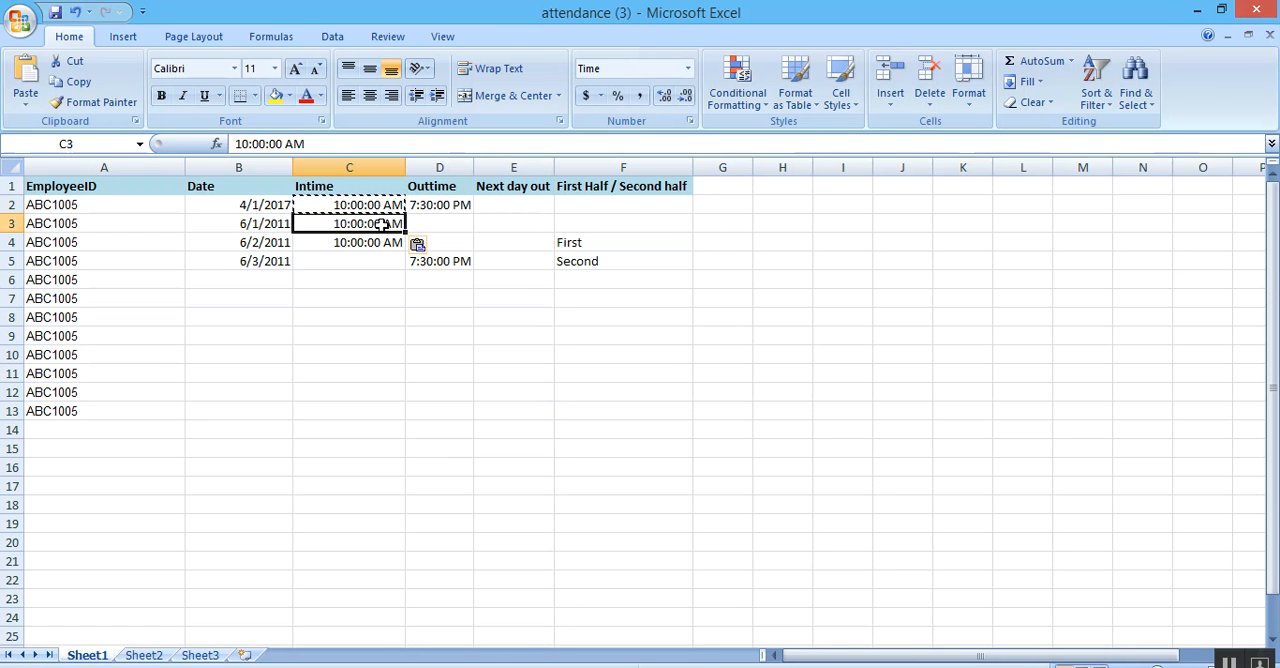
{"action": "left_click", "coordinate": [432, 207]}
{"action": "key", "text": "ctrl+c"}
{"action": "left_click", "coordinate": [445, 224]}
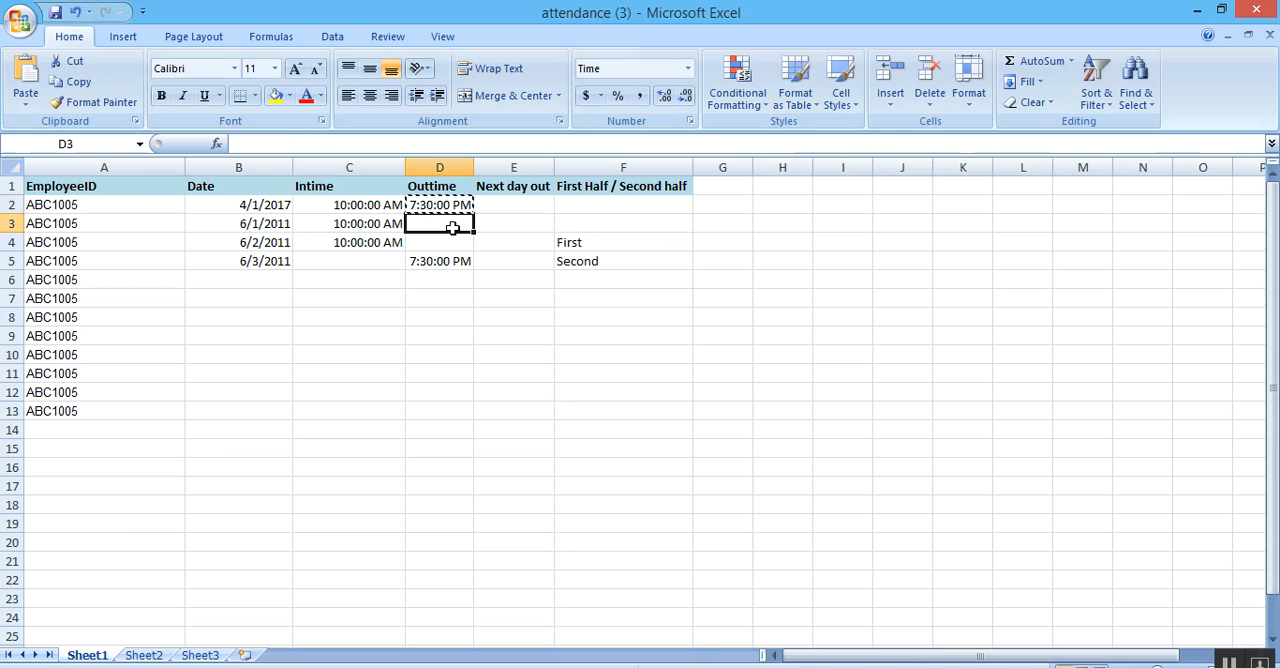
{"action": "key", "text": "ctrl+v"}
{"action": "left_click_drag", "start_coordinate": [382, 226], "coordinate": [460, 420]}
{"action": "left_click", "coordinate": [546, 398]}
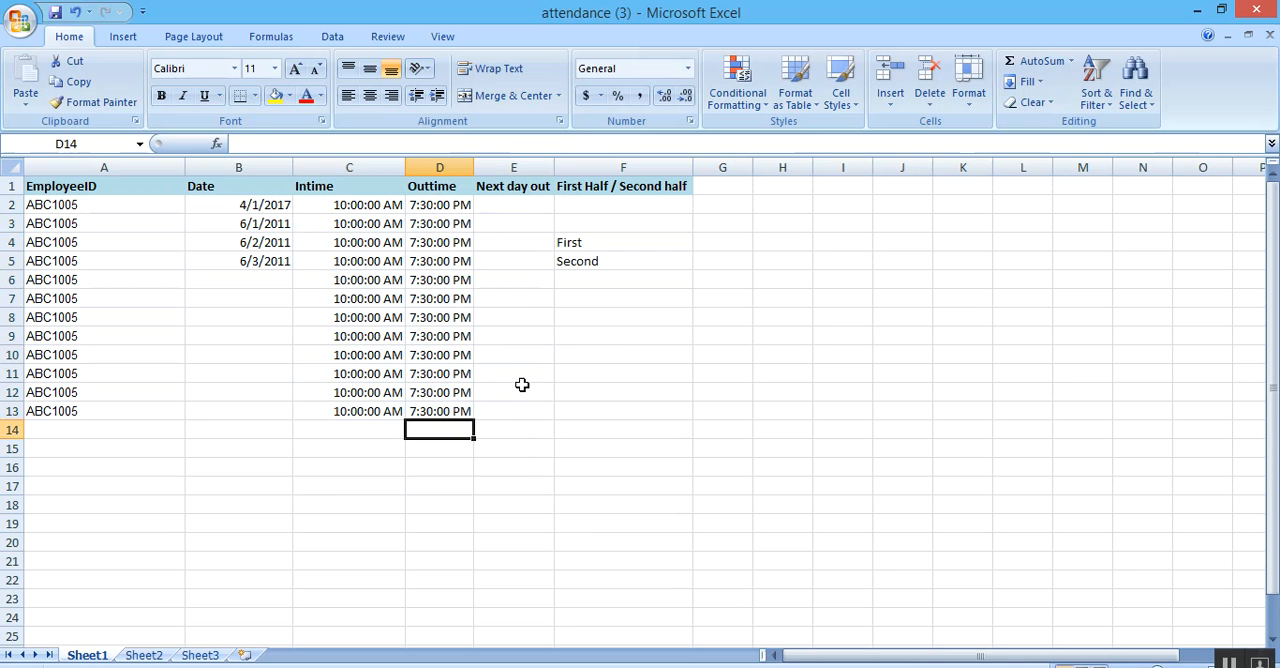
Set the Intime in cell C6 to 09:26:00 AM.
{"action": "left_click", "coordinate": [381, 283]}
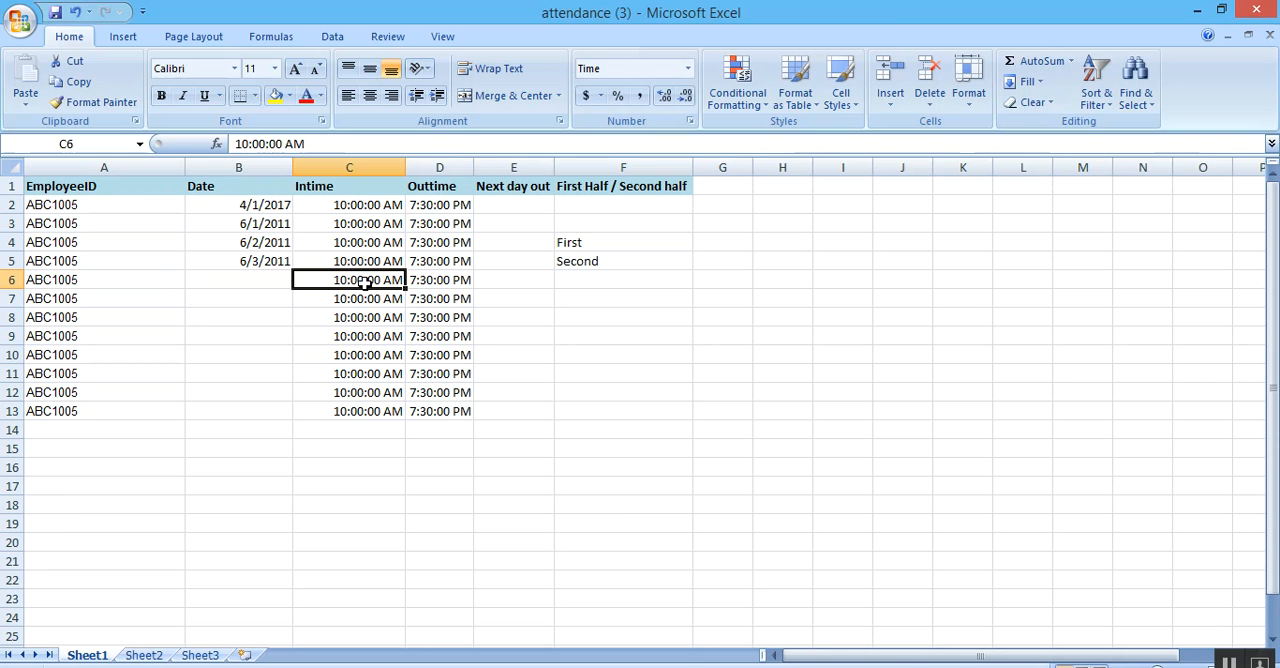
{"action": "left_click", "coordinate": [243, 143]}
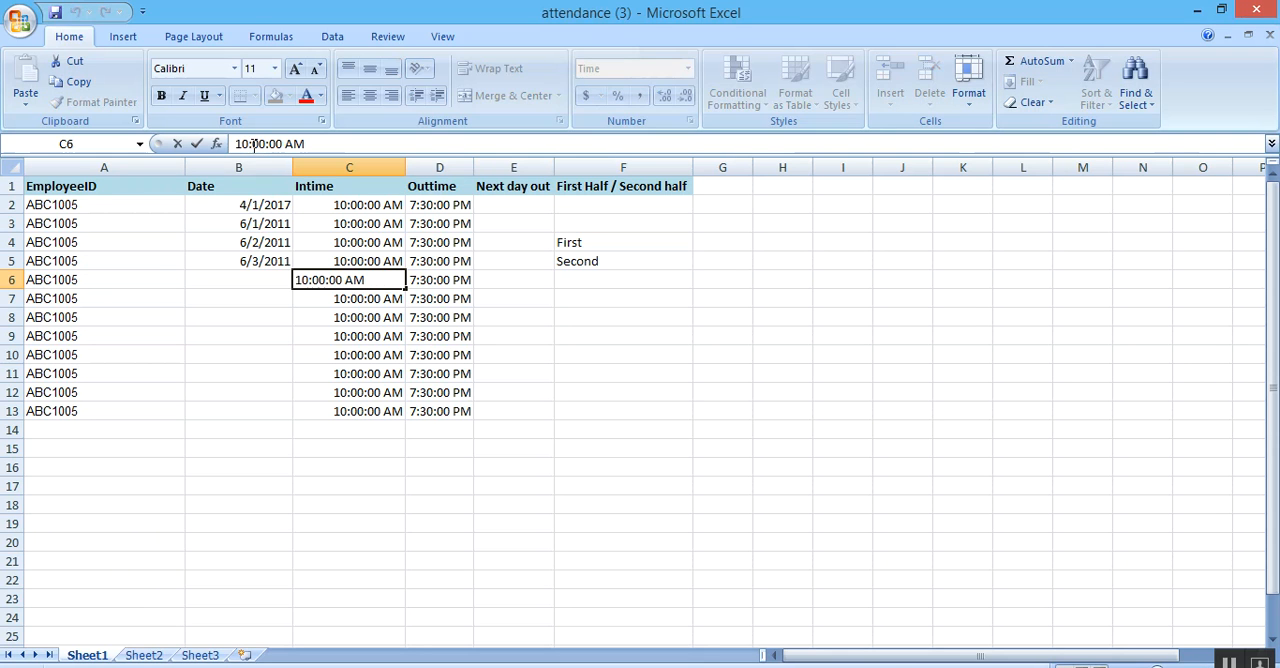
{"action": "key", "text": "BackSpace"}
{"action": "key", "text": "BackSpace"}
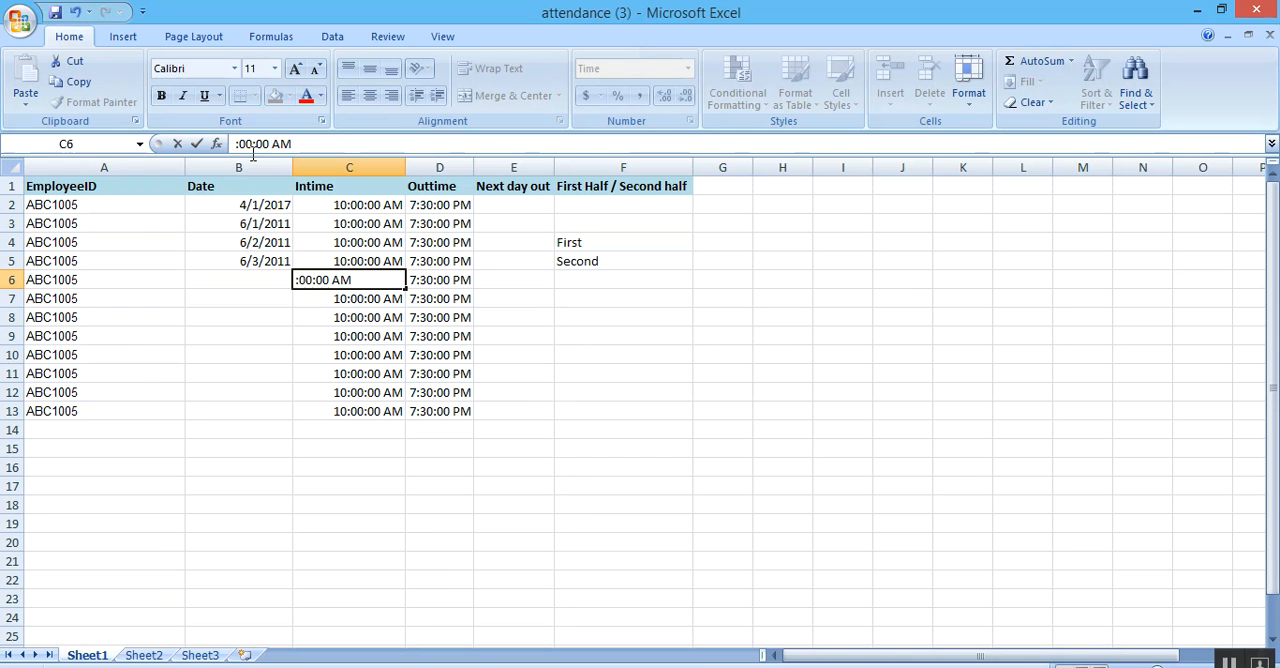
{"action": "type", "text": "09"}
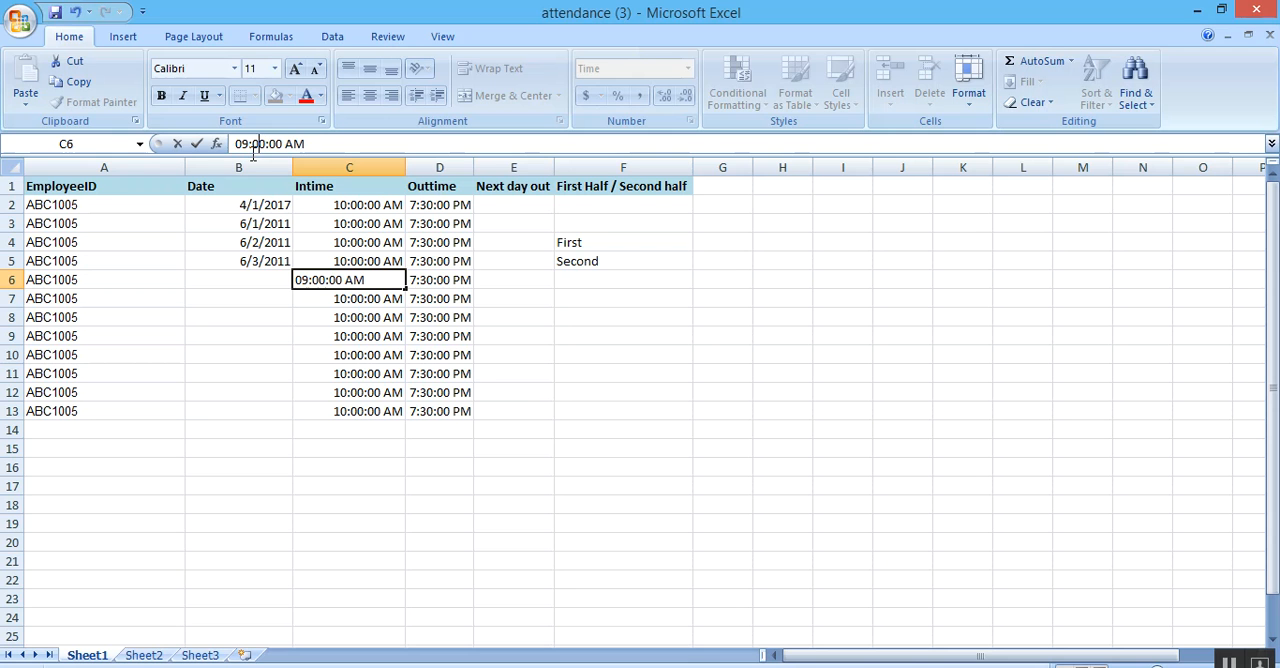
{"action": "key", "text": "BackSpace"}
{"action": "key", "text": "BackSpace"}
{"action": "type", "text": "26"}
{"action": "left_click", "coordinate": [440, 340]}
Fill the Date column down from 4/1/2017 in consecutive days to 4/12/2017 in row 13.
{"action": "left_click", "coordinate": [452, 281]}
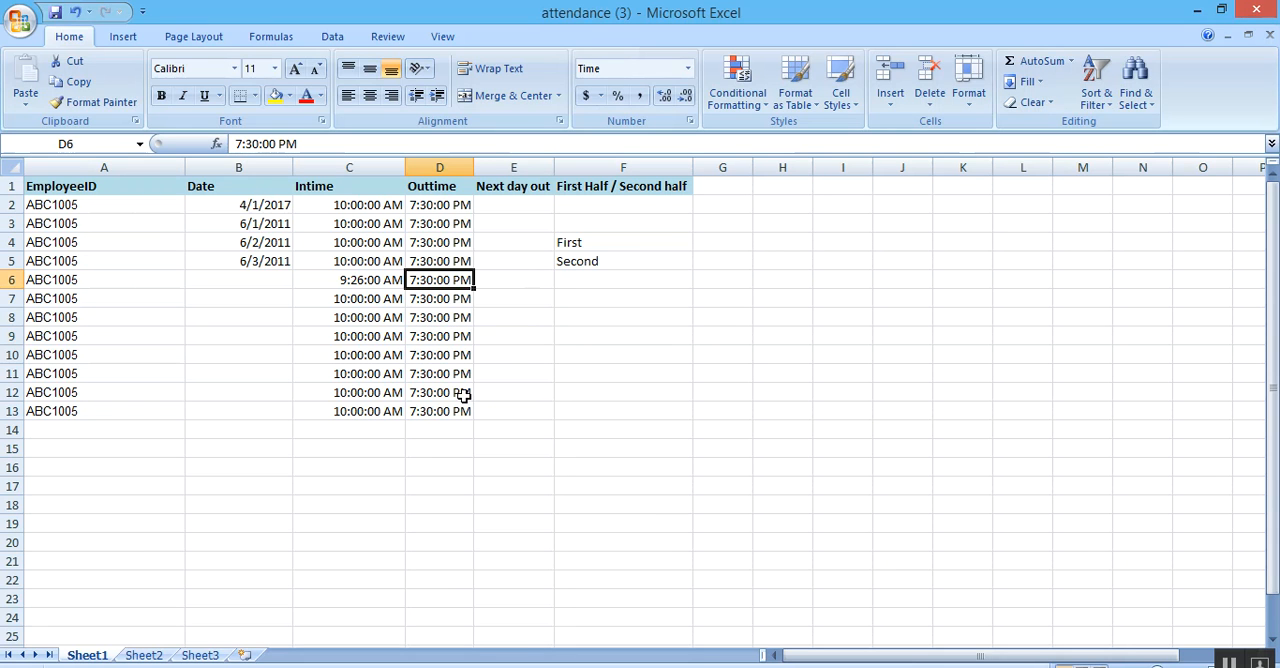
{"action": "left_click", "coordinate": [272, 224]}
{"action": "left_click", "coordinate": [277, 203]}
{"action": "left_click_drag", "start_coordinate": [289, 242], "coordinate": [281, 426]}
{"action": "left_click", "coordinate": [478, 482]}
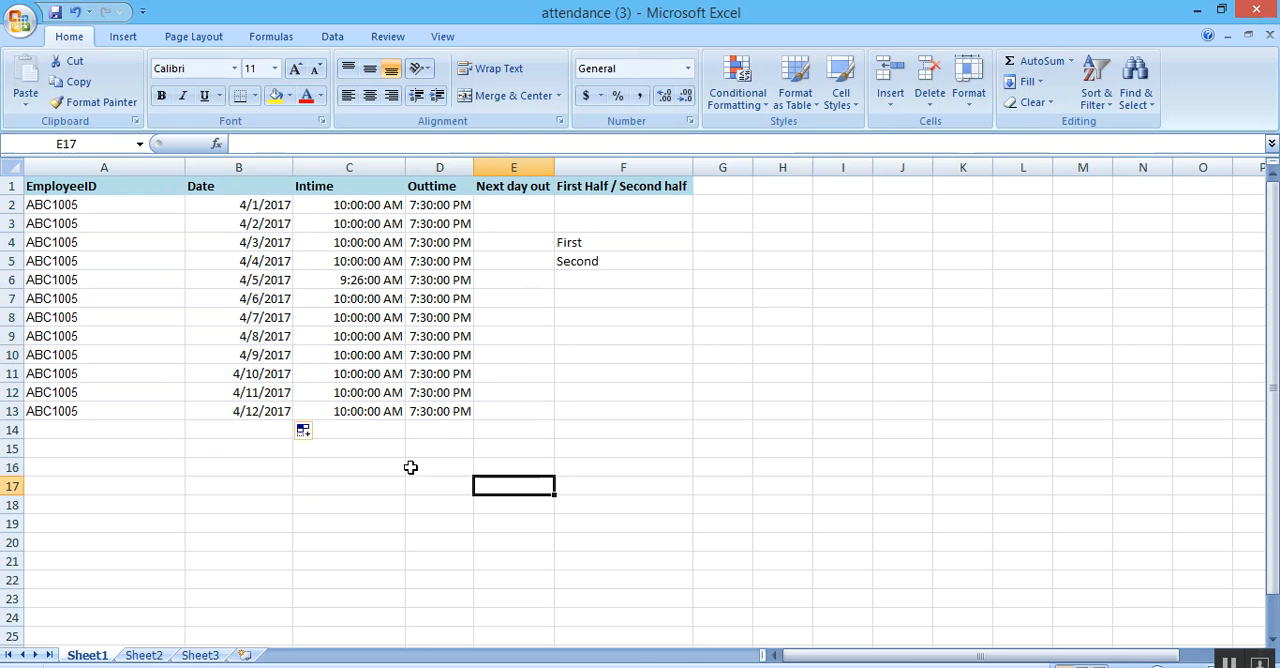
Clear the First and Second entries from the First Half / Second half column in rows 4 and 5.
{"action": "left_click", "coordinate": [382, 393]}
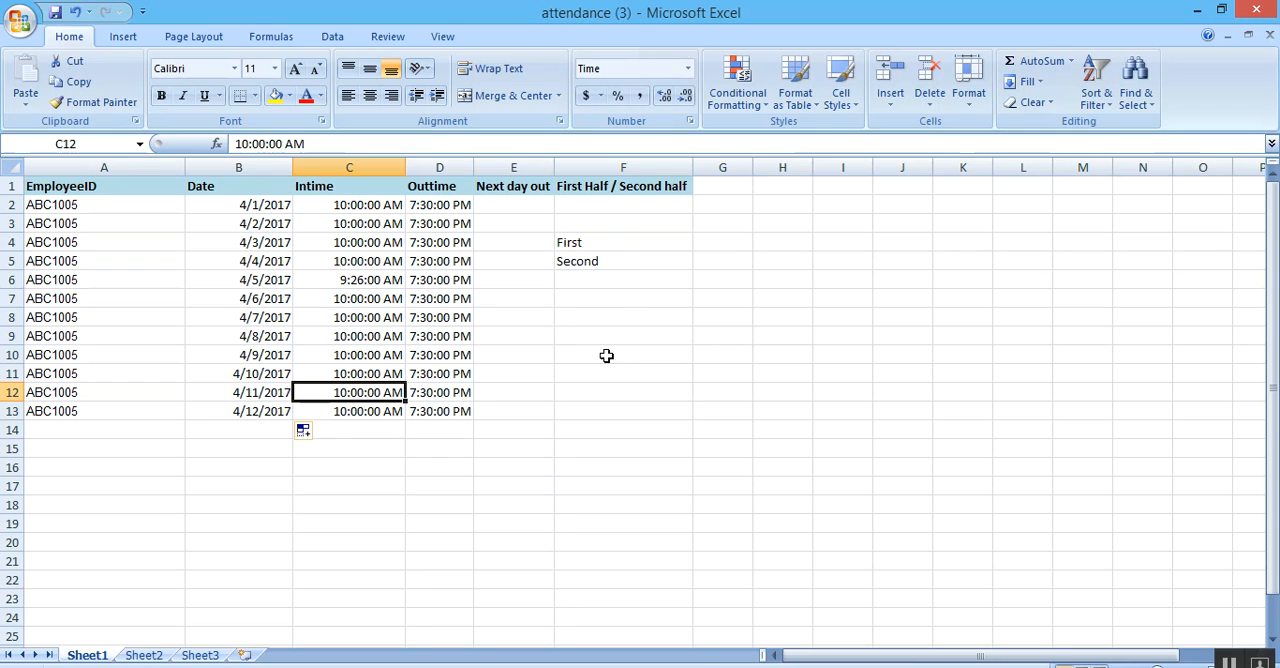
{"action": "left_click", "coordinate": [624, 245]}
{"action": "left_click_drag", "start_coordinate": [624, 245], "coordinate": [621, 274]}
{"action": "key", "text": "BackSpace"}
{"action": "left_click", "coordinate": [620, 312]}
{"action": "left_click", "coordinate": [617, 262]}
{"action": "key", "text": "BackSpace"}
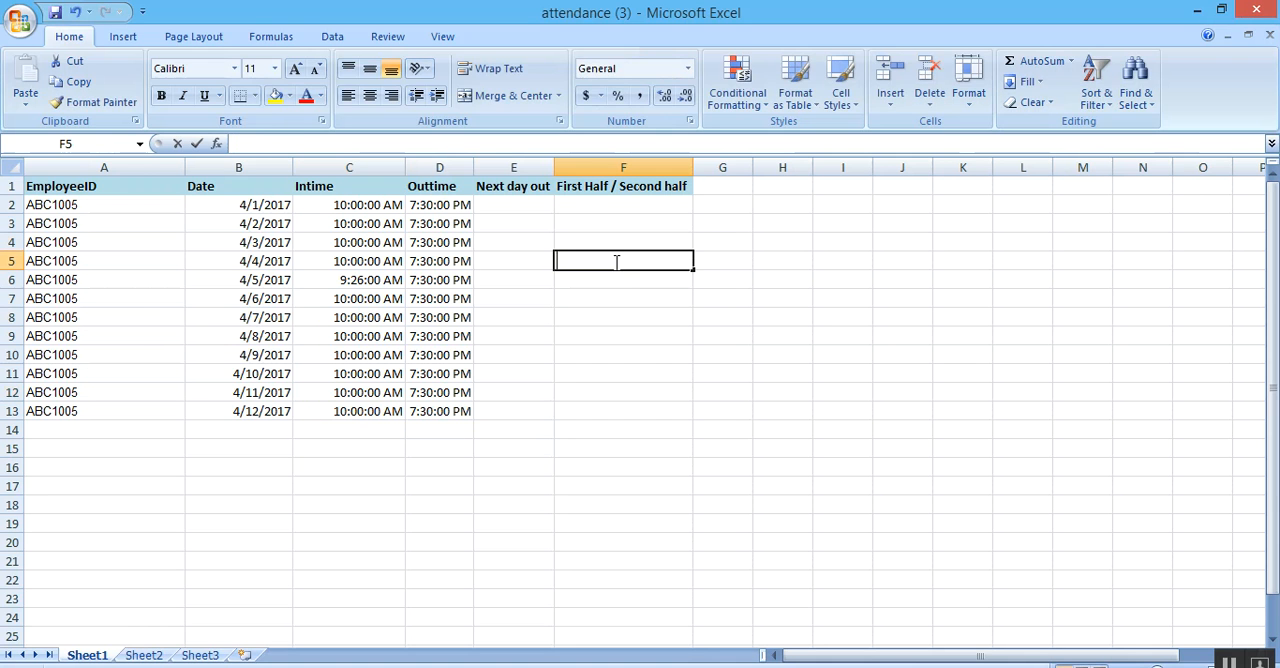
{"action": "left_click", "coordinate": [614, 314]}
Set the Outtime in cell D9, for 4/8/2017, to 3:30:00 PM.
{"action": "left_click", "coordinate": [440, 334]}
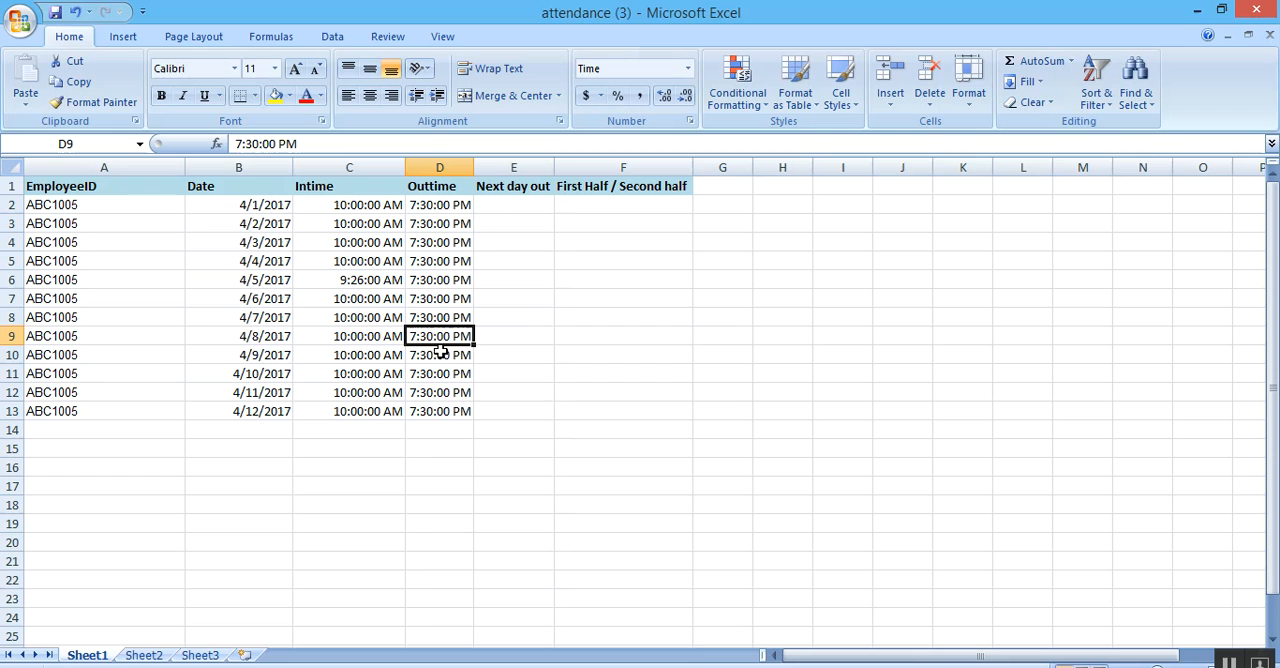
{"action": "left_click", "coordinate": [240, 143]}
{"action": "key", "text": "BackSpace"}
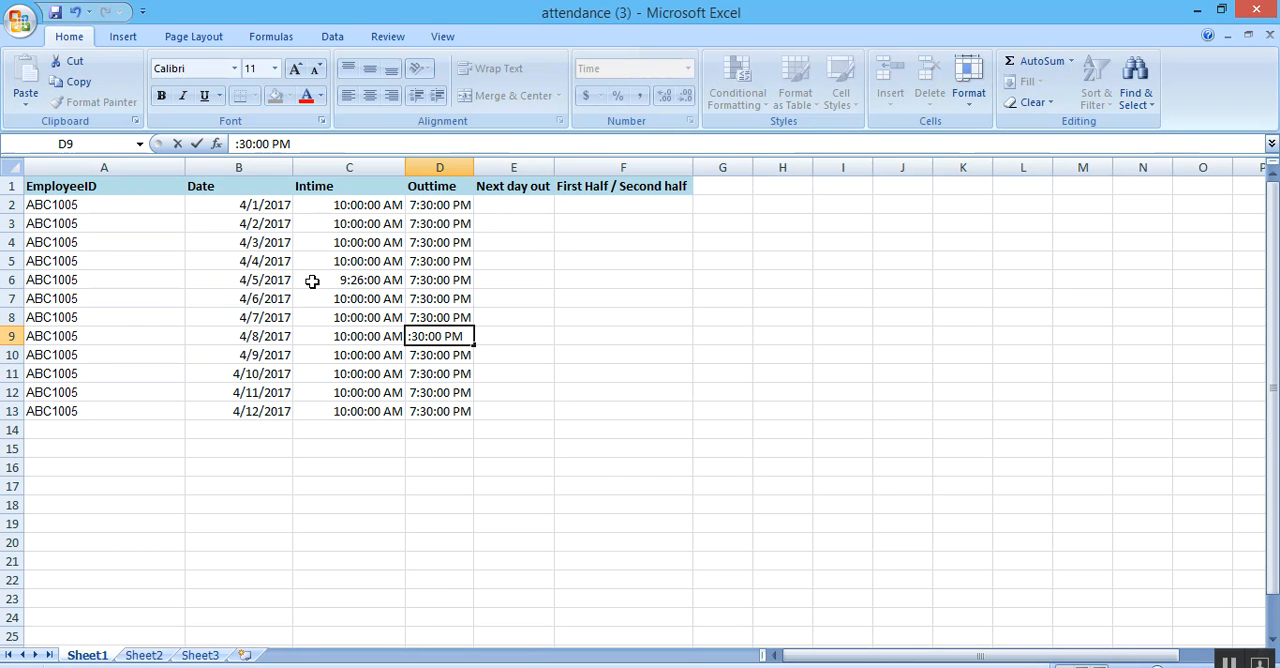
{"action": "type", "text": "3"}
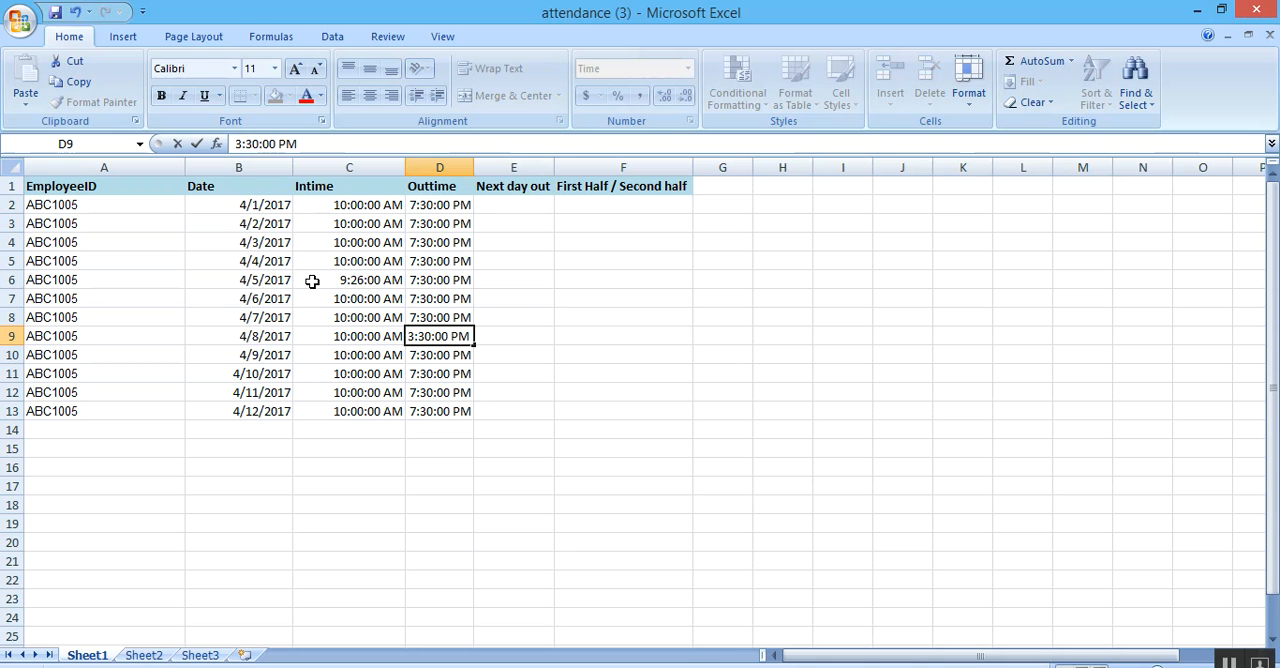
Enter First in the First Half / Second half column for the 4/8/2017 row, cell F9.
{"action": "left_click", "coordinate": [670, 337]}
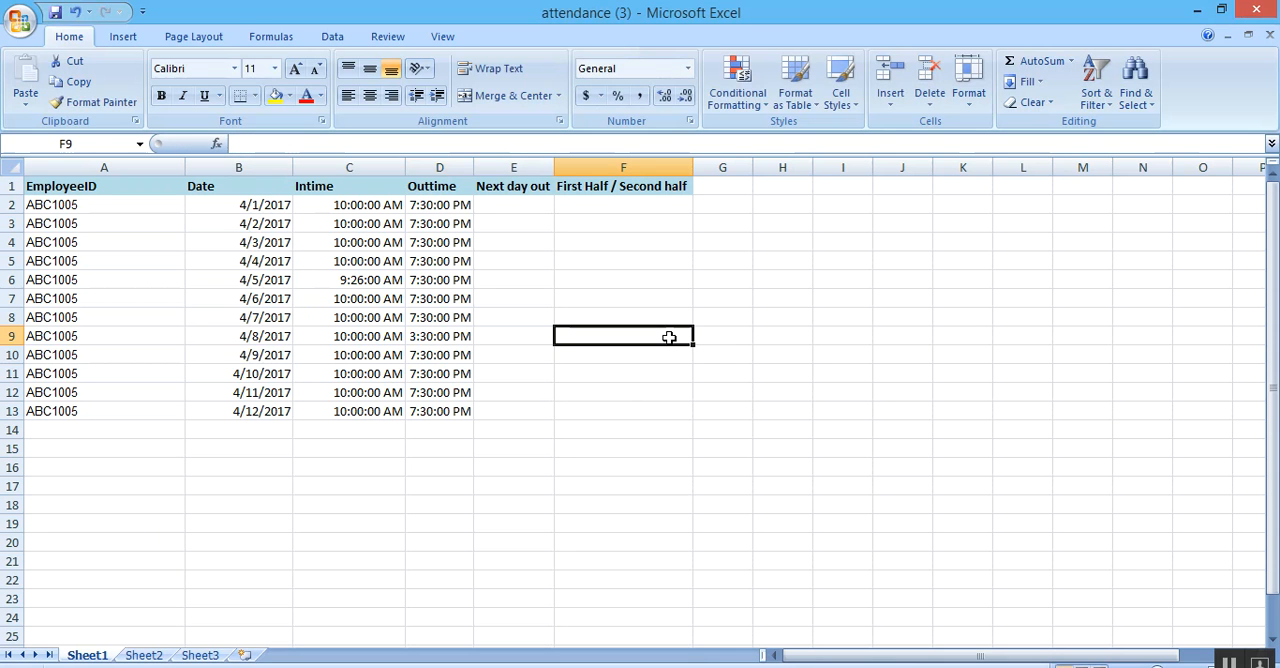
{"action": "type", "text": "Fir"}
{"action": "type", "text": "st"}
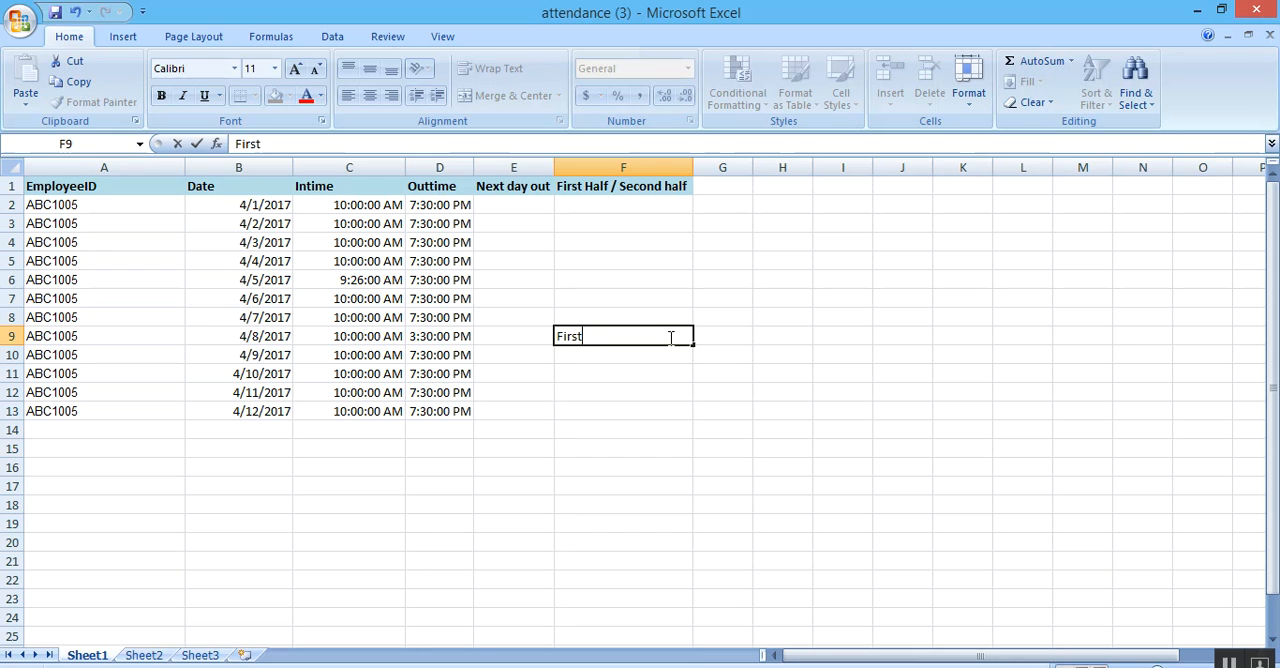
{"action": "left_click", "coordinate": [686, 446]}
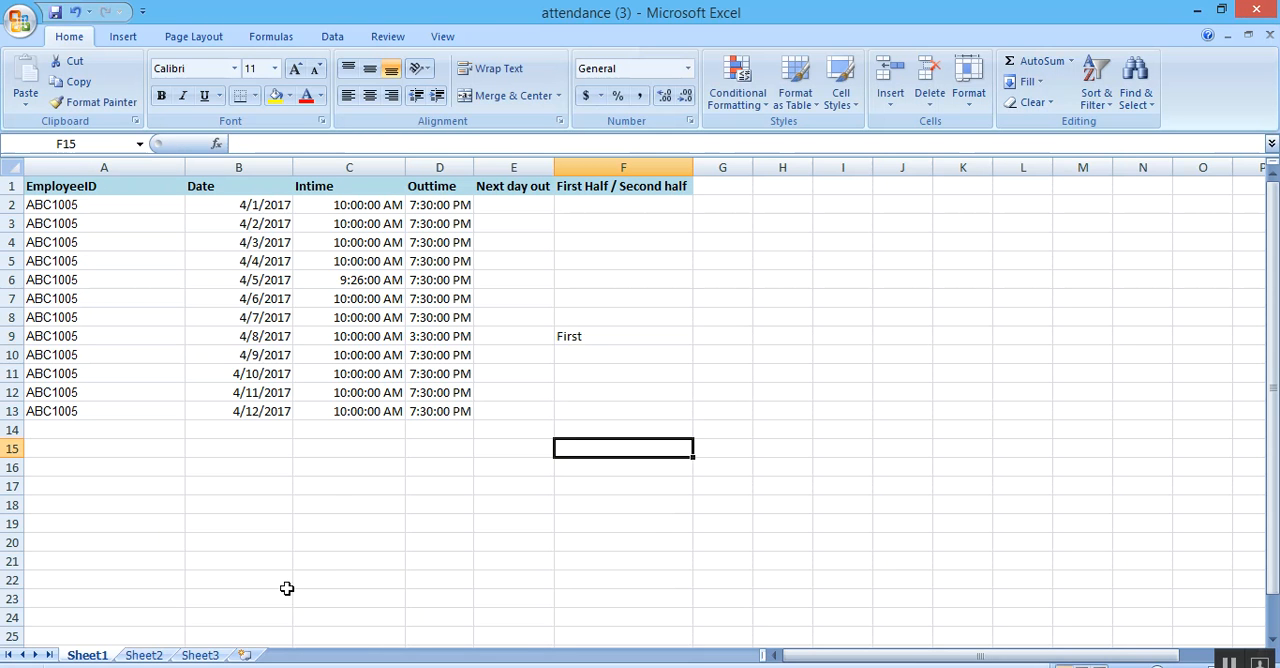
Switch to the HRiS 365 Mark Present/Absent page in Chrome and open its attendance import page.
{"action": "mouse_move", "coordinate": [443, 625]}
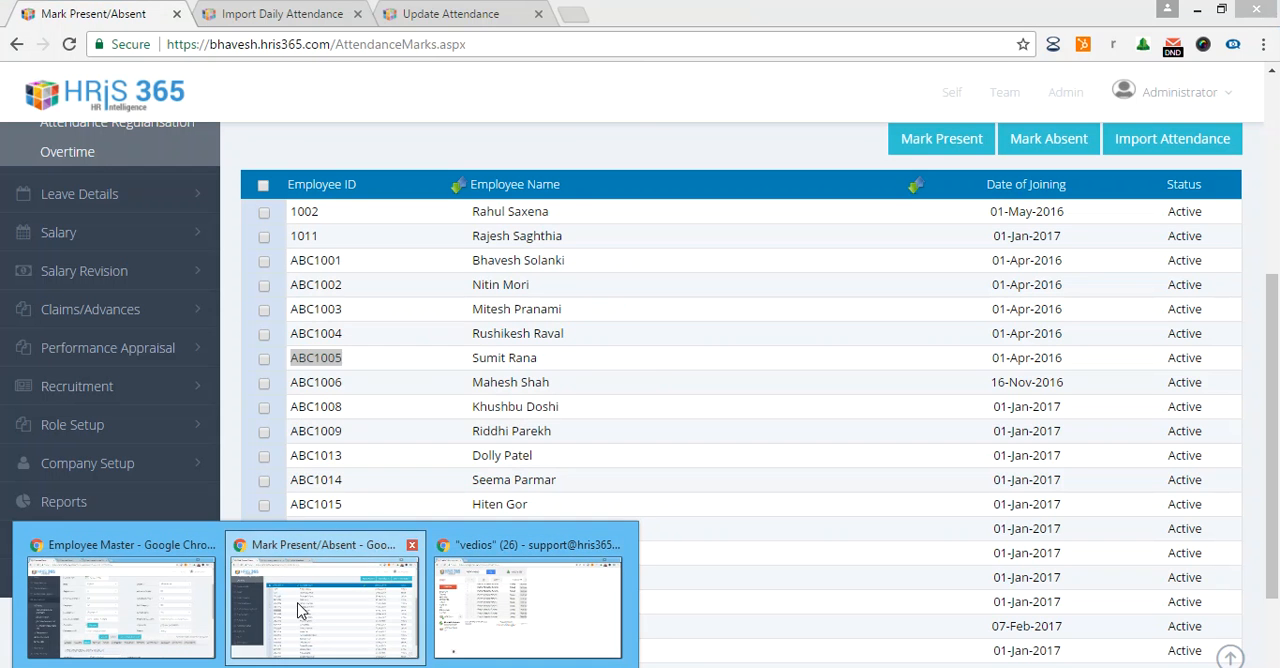
{"action": "left_click", "coordinate": [330, 531]}
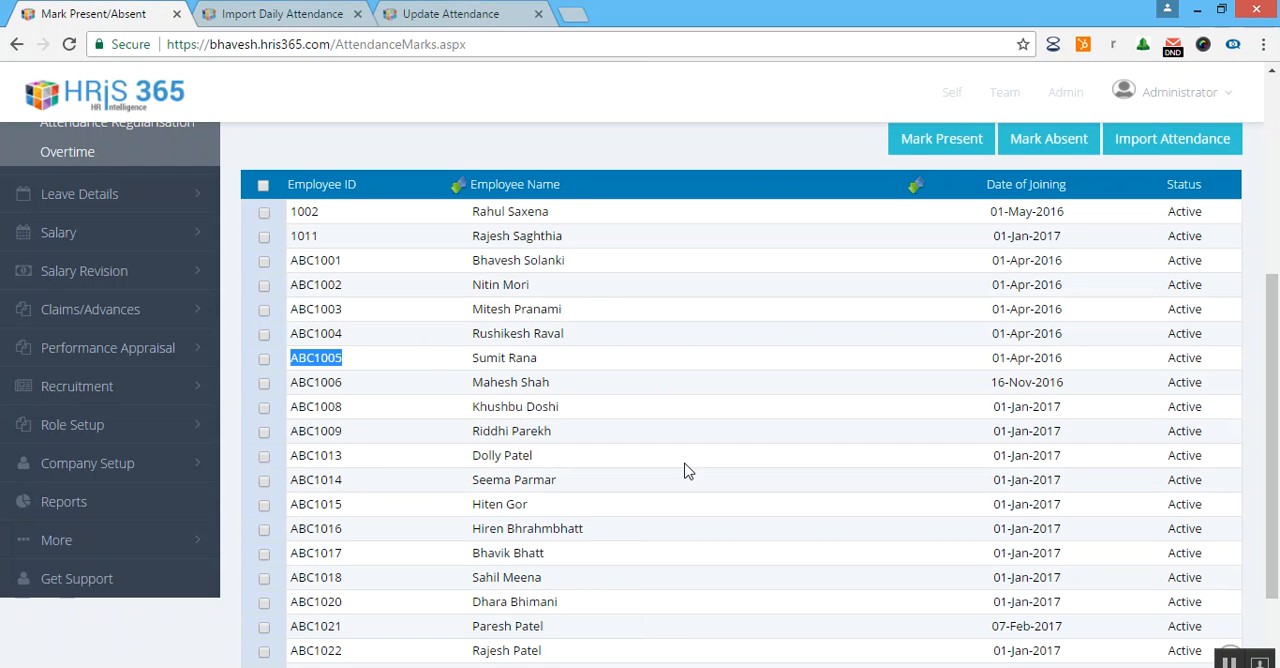
{"action": "scroll", "coordinate": [709, 491], "scroll_direction": "up", "scroll_amount": 1}
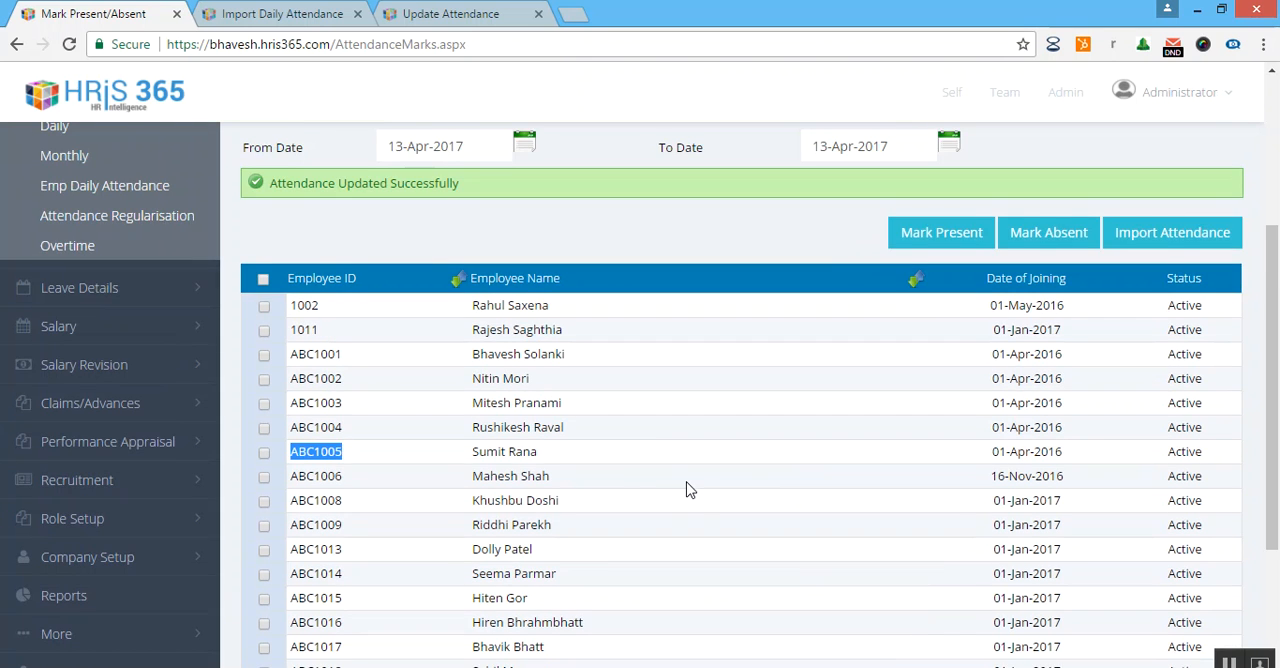
{"action": "scroll", "coordinate": [700, 450], "scroll_direction": "up", "scroll_amount": 2}
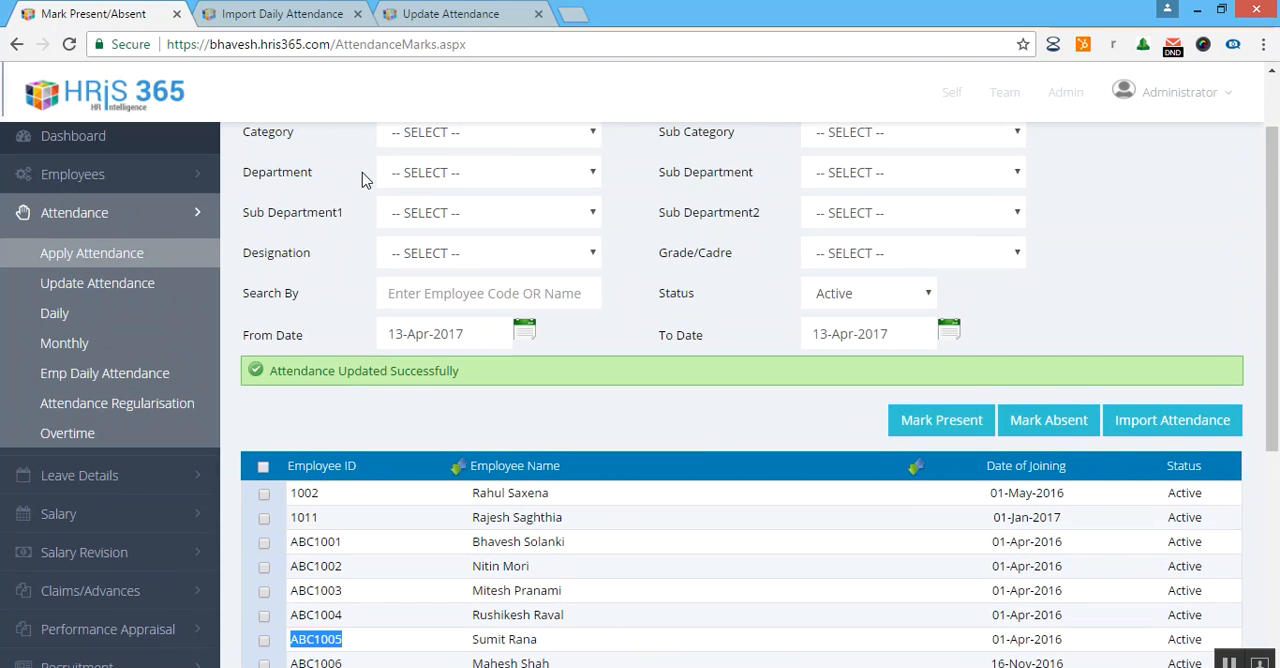
{"action": "left_click", "coordinate": [1150, 425]}
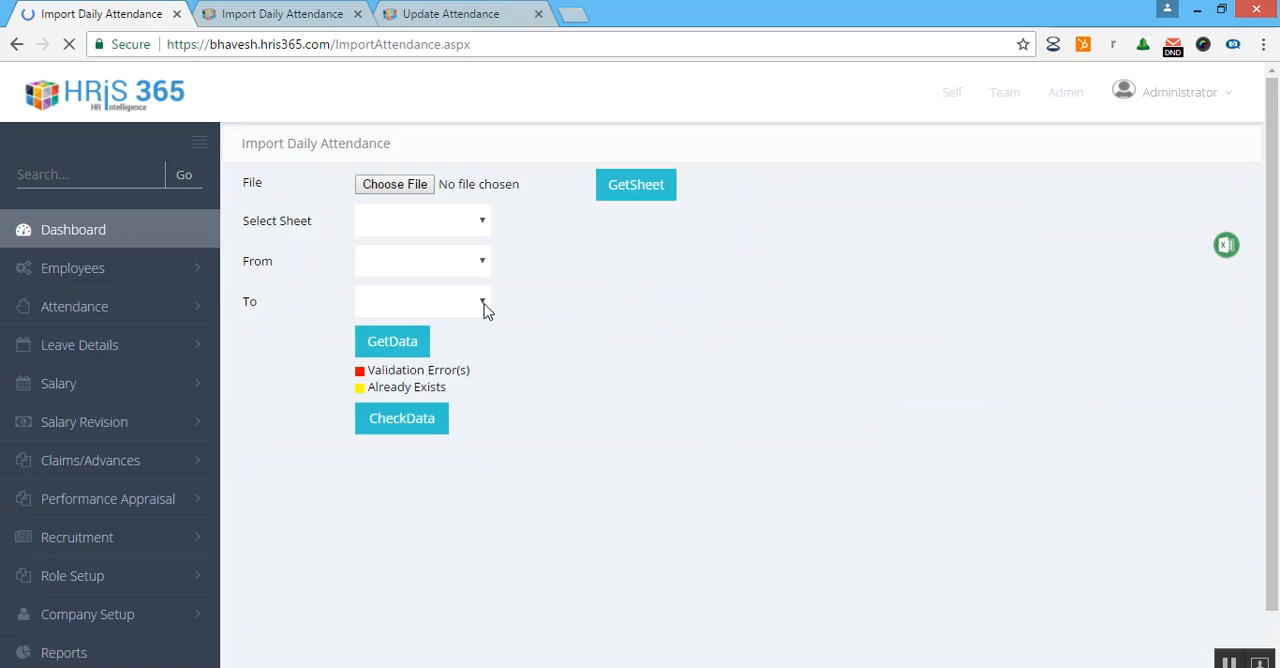
Choose the attendance (3) file from the Downloads folder and retrieve its list of sheets.
{"action": "left_click", "coordinate": [413, 187]}
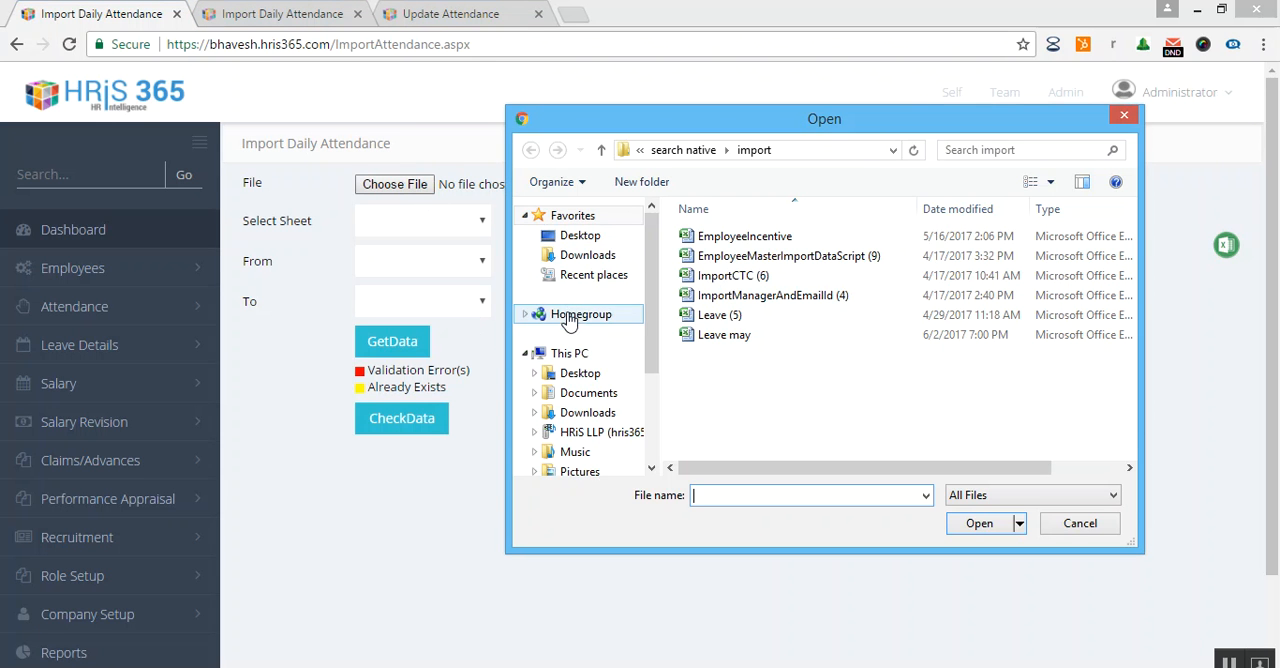
{"action": "left_click", "coordinate": [590, 262]}
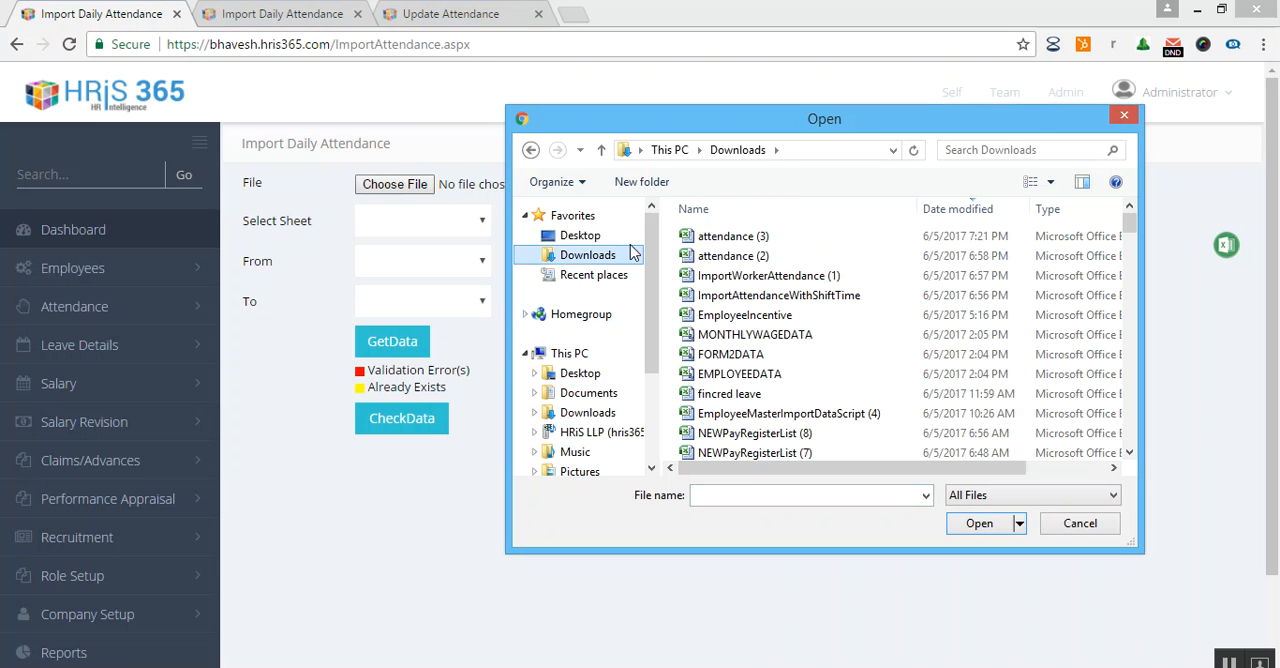
{"action": "left_click", "coordinate": [735, 237]}
{"action": "left_click", "coordinate": [960, 524]}
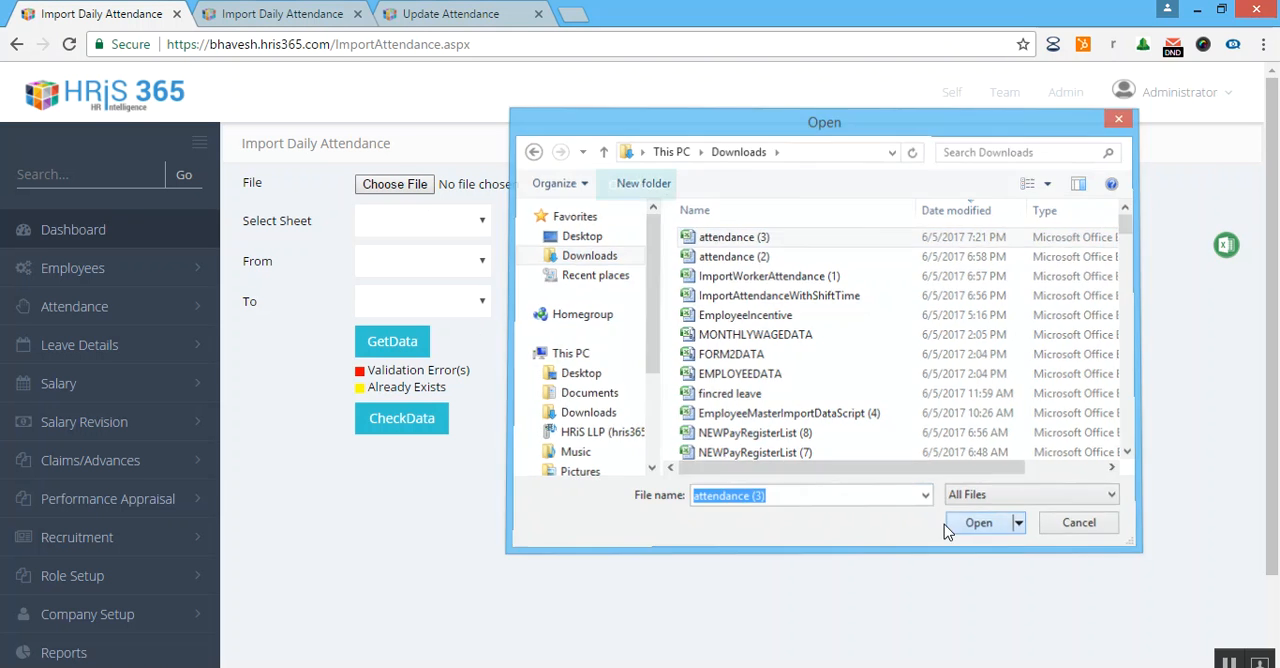
{"action": "left_click", "coordinate": [632, 194]}
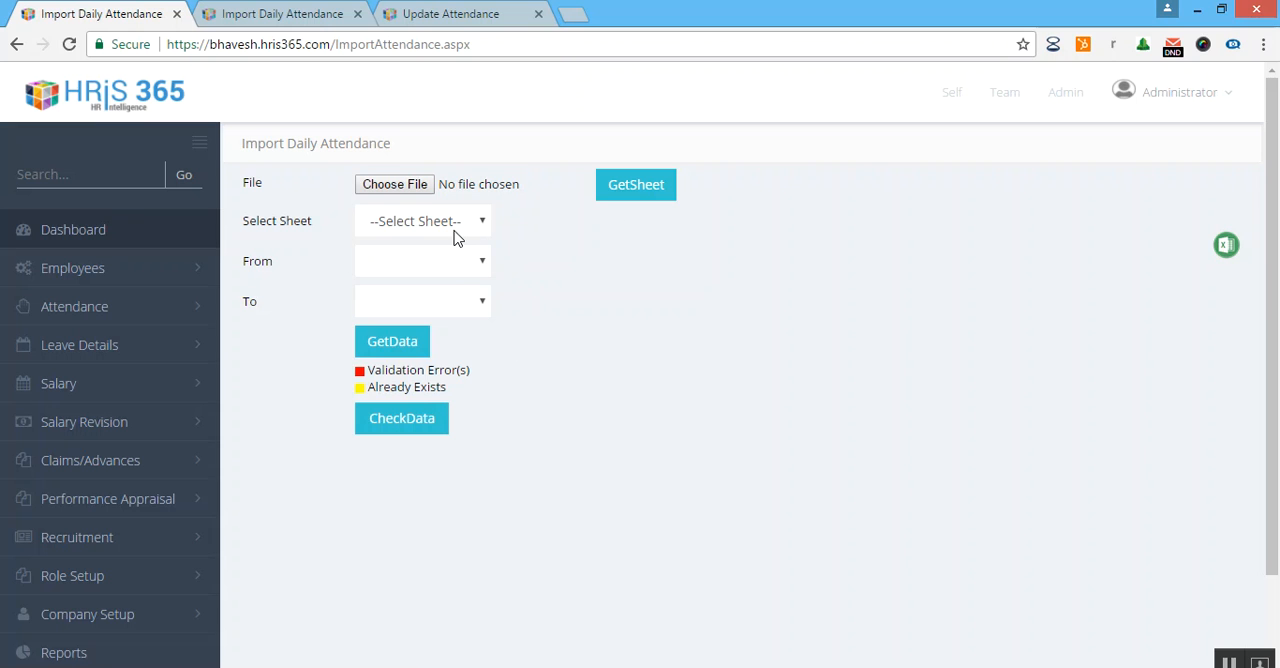
Select Sheet1$ with rows From 1 To 12 and load their data into the import preview.
{"action": "left_click", "coordinate": [456, 230]}
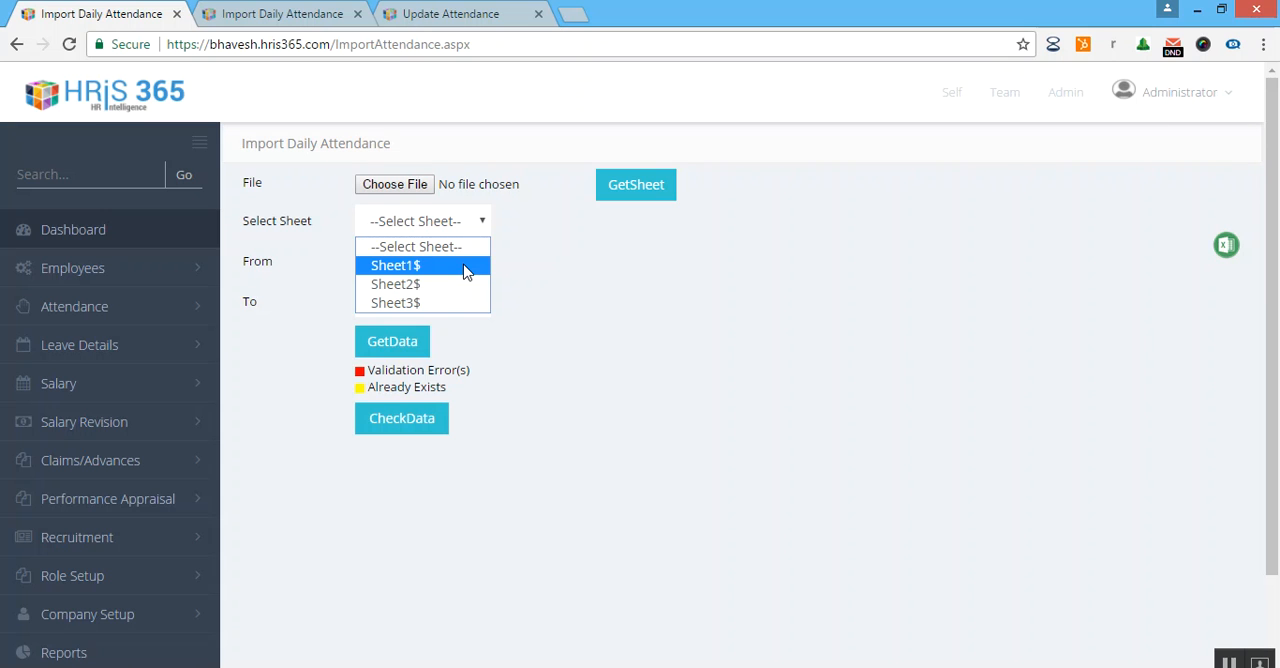
{"action": "left_click", "coordinate": [466, 266]}
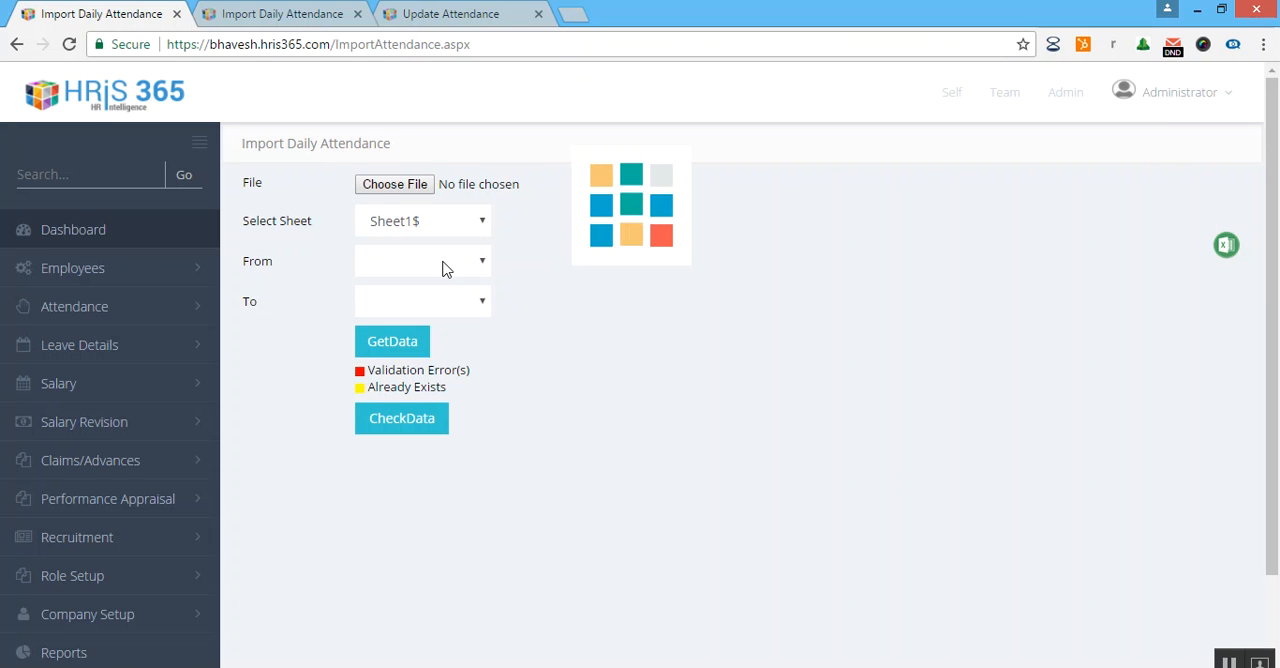
{"action": "left_click_drag", "start_coordinate": [268, 277], "coordinate": [428, 275]}
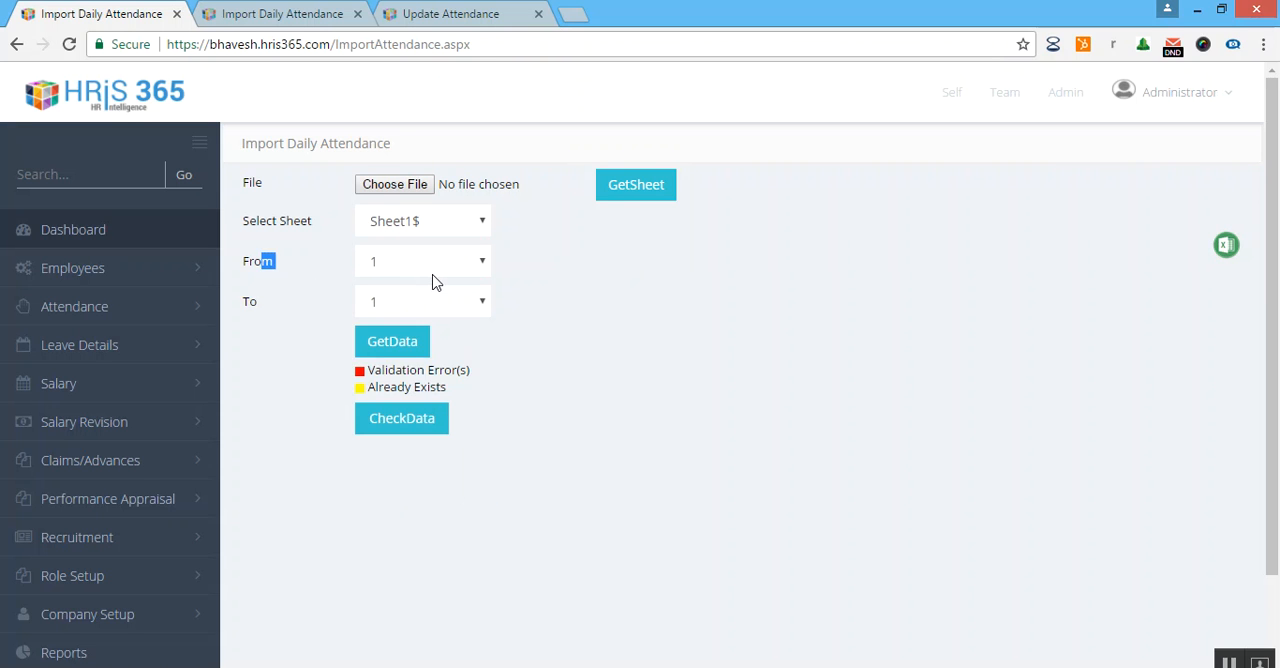
{"action": "left_click", "coordinate": [434, 280]}
{"action": "left_click", "coordinate": [586, 313]}
{"action": "left_click", "coordinate": [447, 308]}
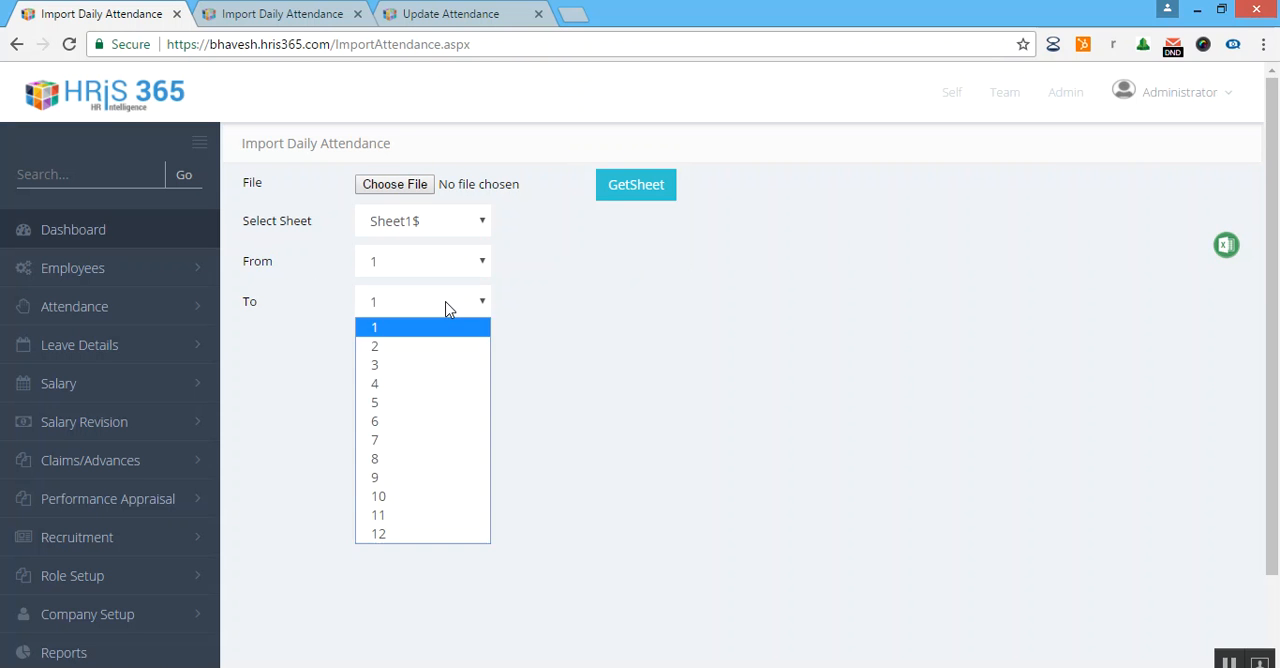
{"action": "left_click", "coordinate": [445, 533]}
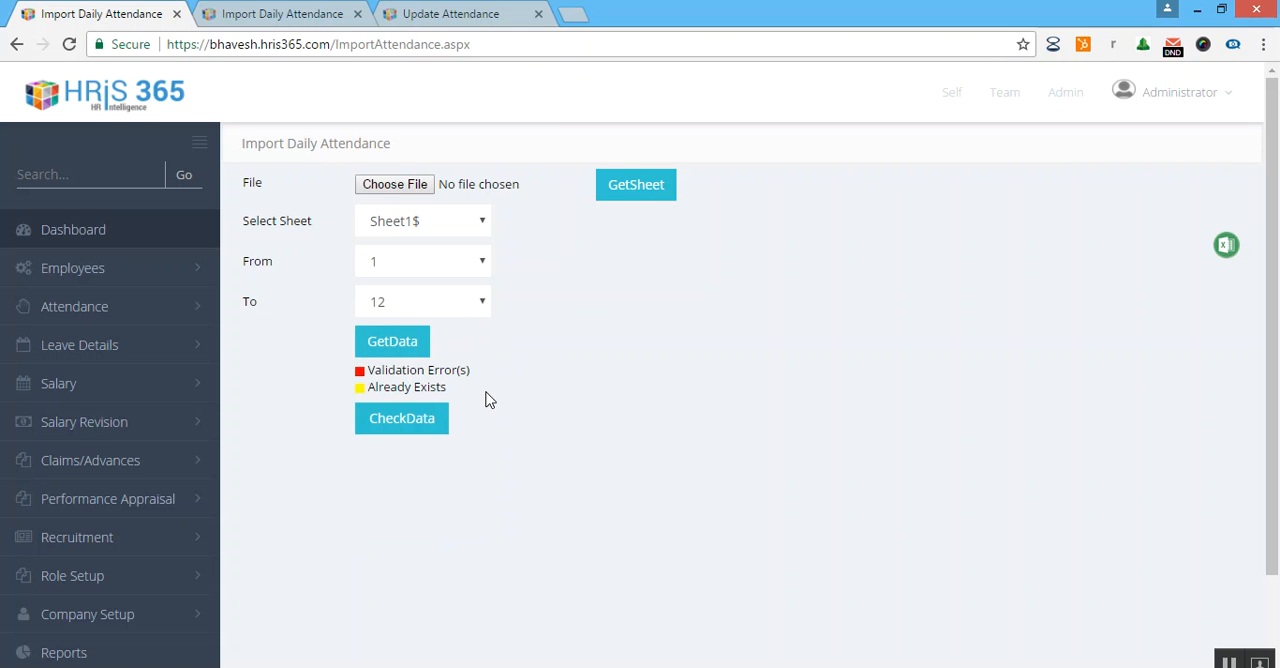
{"action": "left_click", "coordinate": [418, 352]}
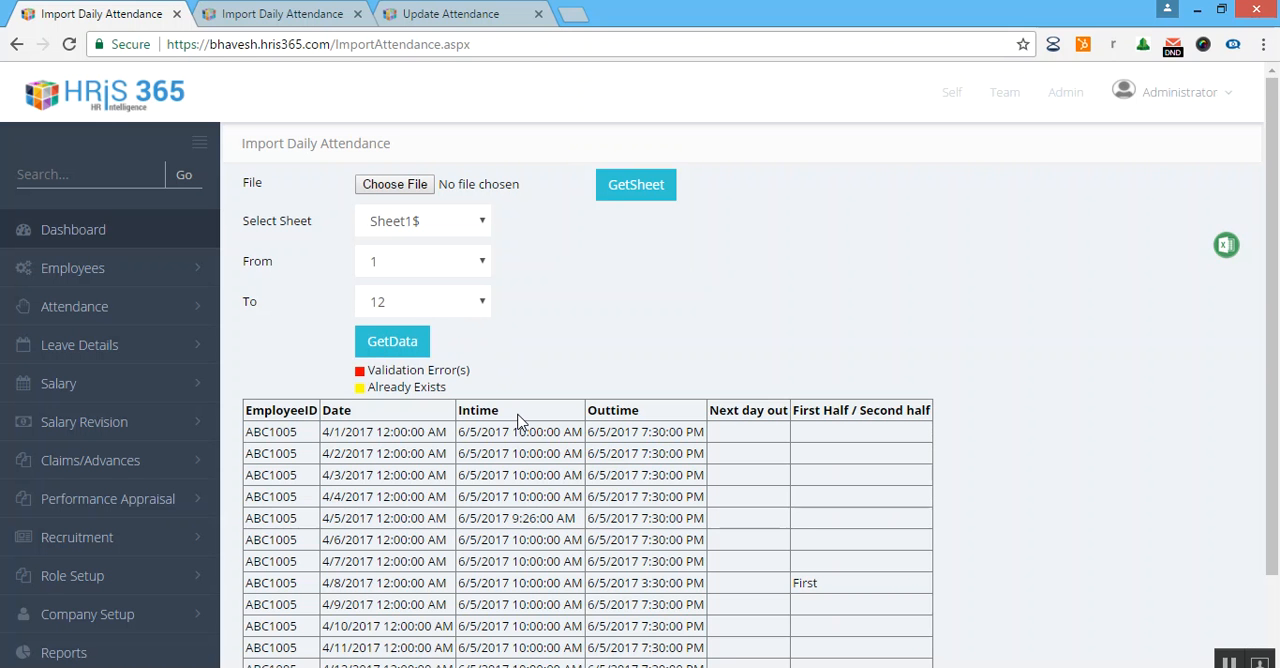
Run the data check on the loaded attendance rows.
{"action": "scroll", "coordinate": [523, 426], "scroll_direction": "down", "scroll_amount": 2}
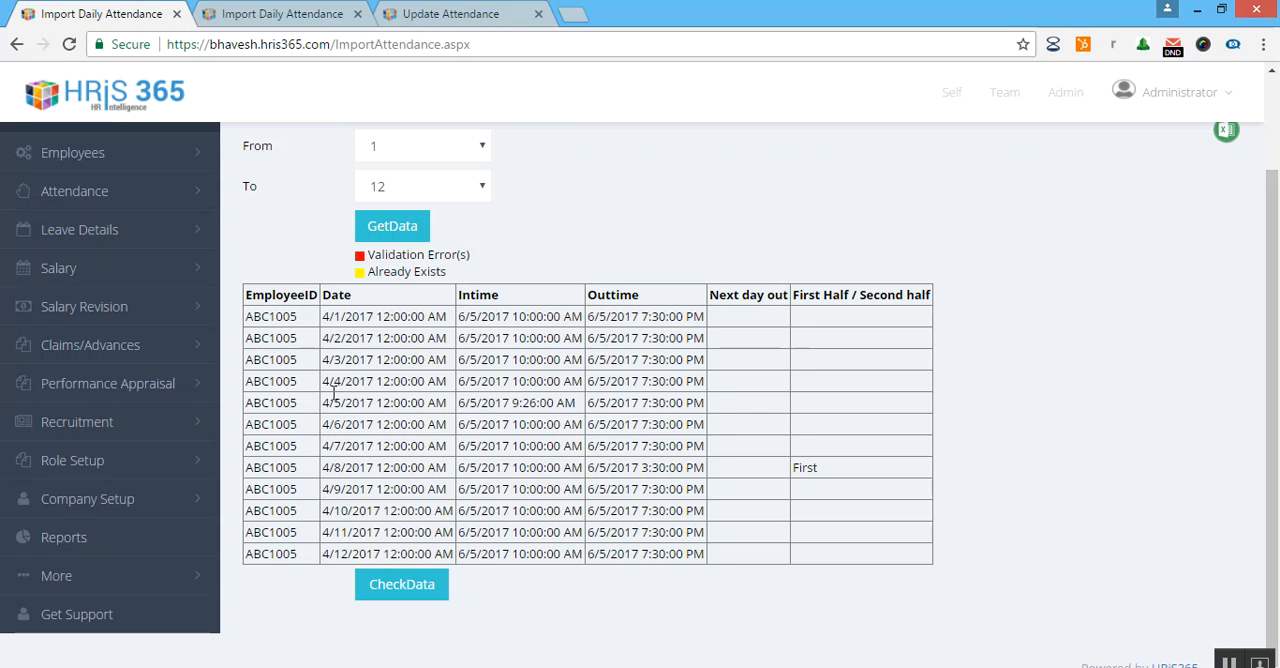
{"action": "left_click_drag", "start_coordinate": [407, 346], "coordinate": [866, 534]}
{"action": "left_click", "coordinate": [852, 557]}
{"action": "left_click", "coordinate": [433, 598]}
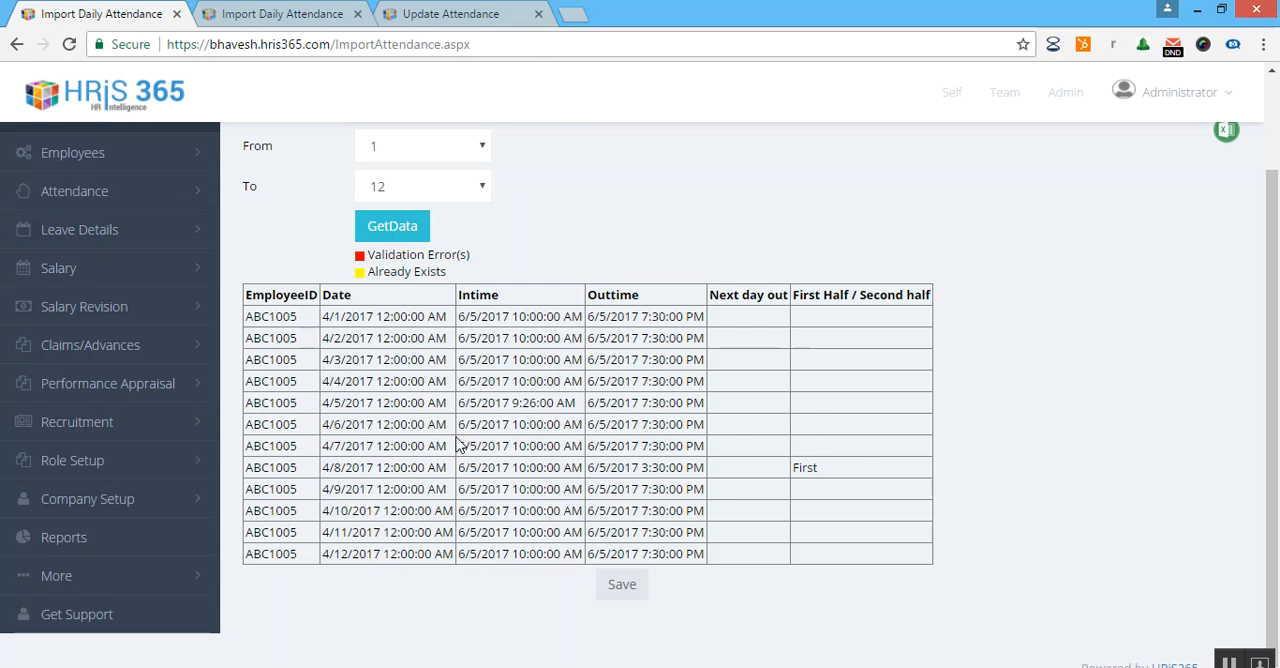
Examine the checked attendance rows against the Validation Error(s) and Already Exists colour legend.
{"action": "left_click_drag", "start_coordinate": [563, 357], "coordinate": [869, 554]}
{"action": "left_click", "coordinate": [869, 554]}
{"action": "left_click_drag", "start_coordinate": [378, 420], "coordinate": [416, 410]}
{"action": "left_click", "coordinate": [346, 360]}
{"action": "left_click_drag", "start_coordinate": [328, 350], "coordinate": [554, 362]}
{"action": "left_click", "coordinate": [545, 375]}
{"action": "scroll", "coordinate": [484, 362], "scroll_direction": "up", "scroll_amount": 3}
{"action": "scroll", "coordinate": [505, 392], "scroll_direction": "down", "scroll_amount": 3}
{"action": "left_click_drag", "start_coordinate": [372, 405], "coordinate": [520, 467]}
{"action": "left_click", "coordinate": [650, 505]}
{"action": "left_click_drag", "start_coordinate": [400, 440], "coordinate": [500, 463]}
{"action": "left_click", "coordinate": [620, 462]}
{"action": "left_click_drag", "start_coordinate": [378, 272], "coordinate": [357, 271]}
{"action": "left_click", "coordinate": [432, 390]}
{"action": "left_click_drag", "start_coordinate": [563, 510], "coordinate": [808, 531]}
{"action": "left_click", "coordinate": [787, 533]}
Save the checked attendance import and open the employee daily attendance page.
{"action": "left_click", "coordinate": [622, 586]}
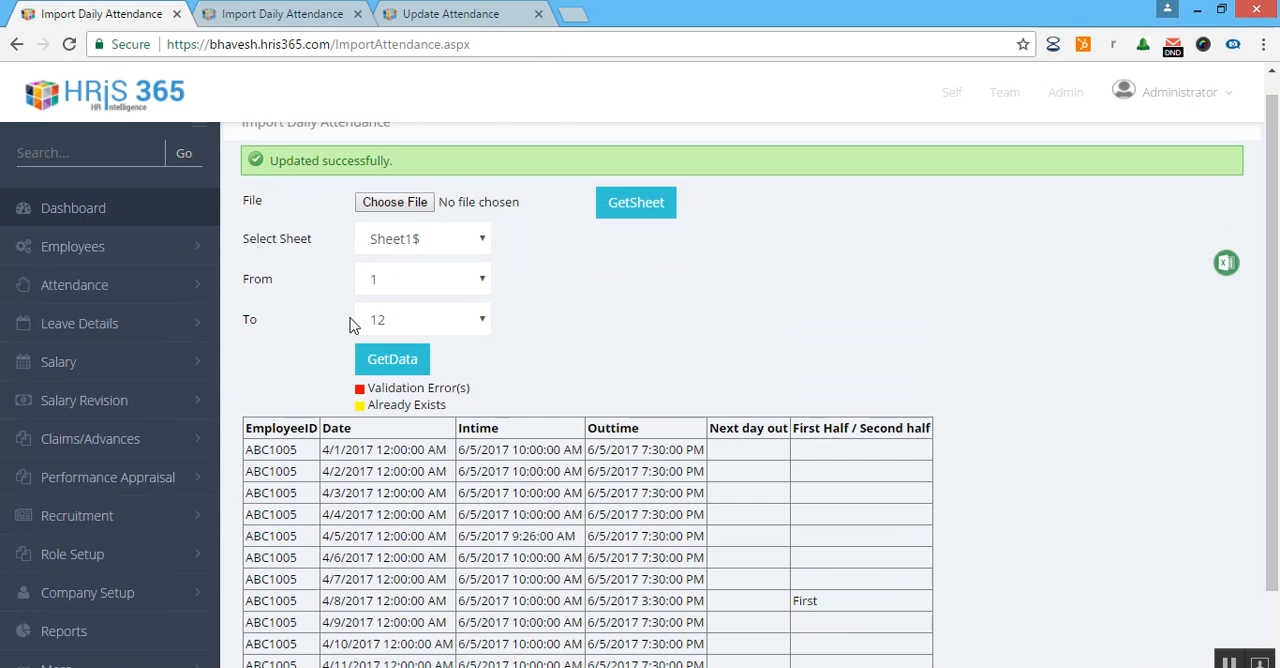
{"action": "left_click", "coordinate": [45, 308]}
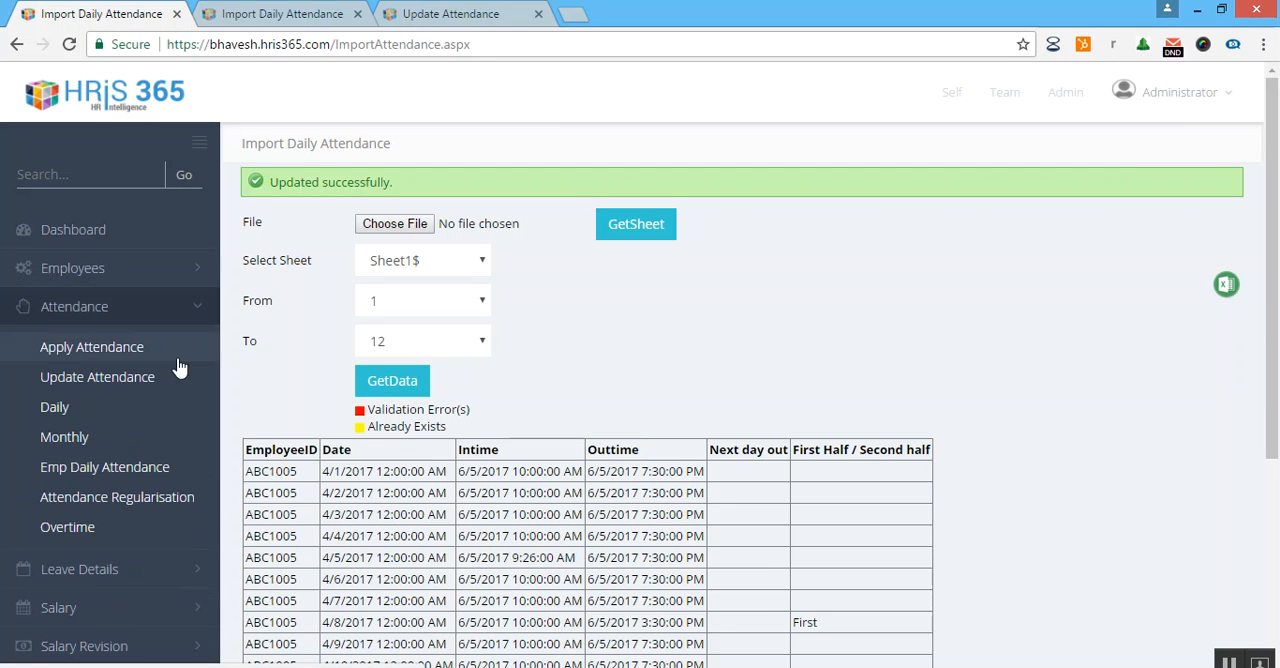
{"action": "left_click", "coordinate": [143, 471]}
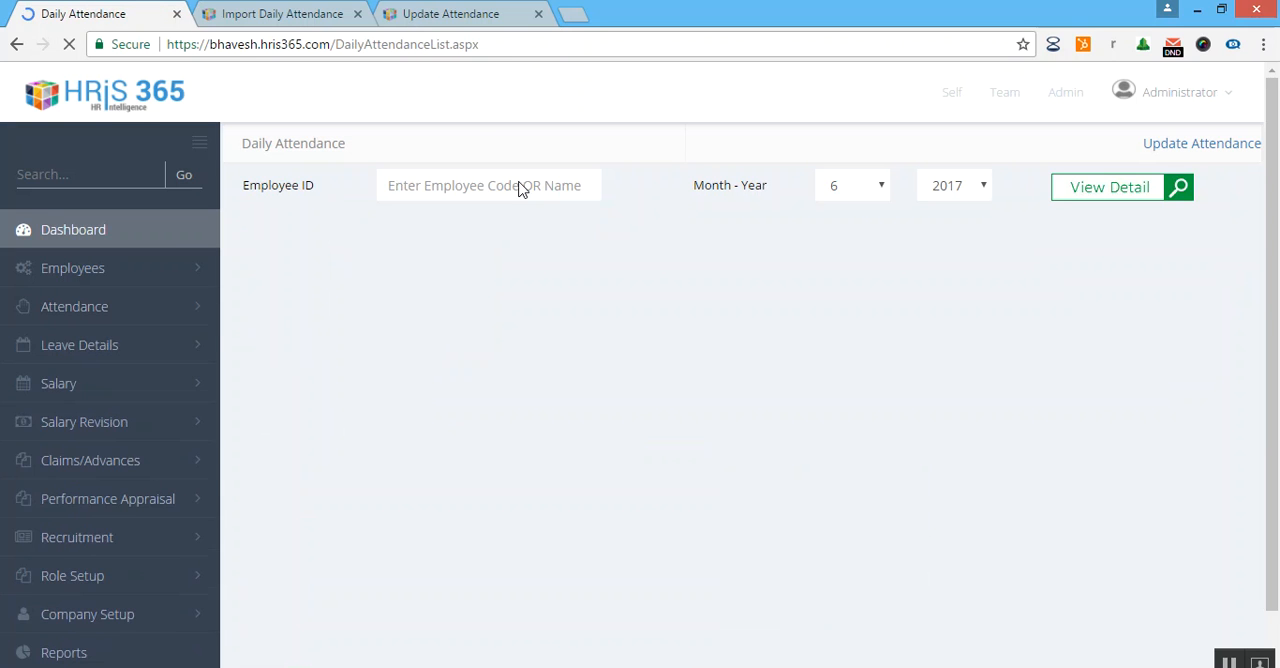
Enter the imported employee's ID and display that employee's daily attendance for April 2017.
{"action": "left_click", "coordinate": [520, 174]}
{"action": "type", "text": "ABC1"}
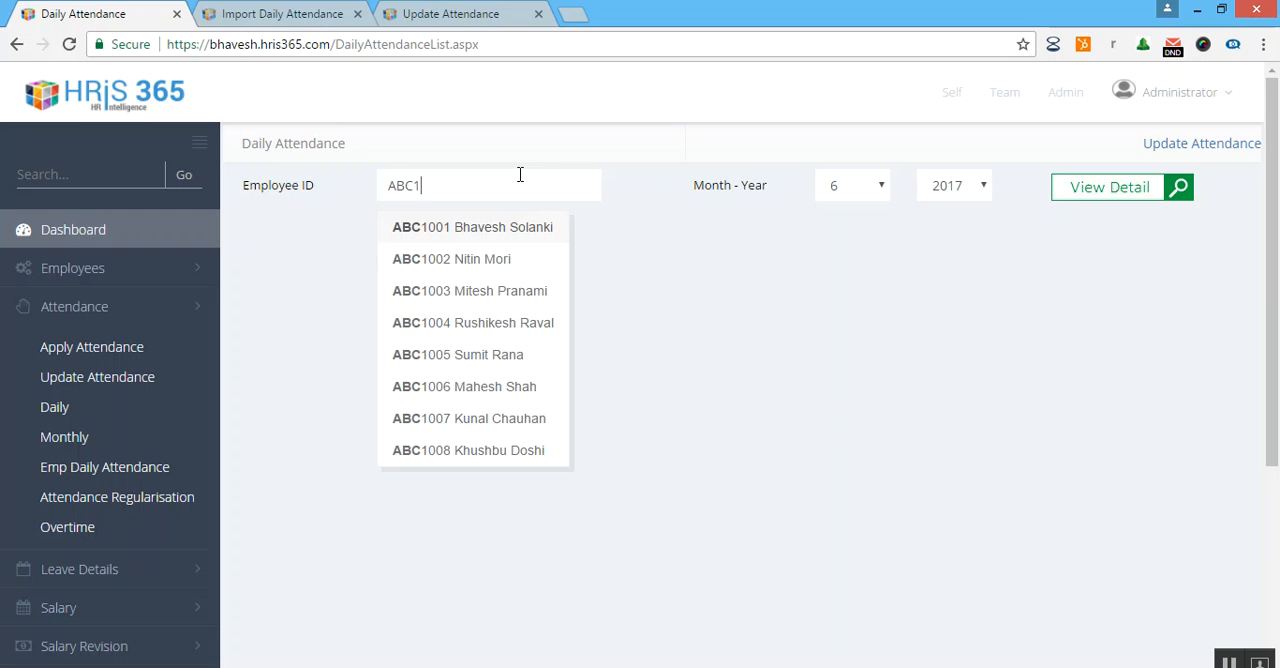
{"action": "type", "text": "005"}
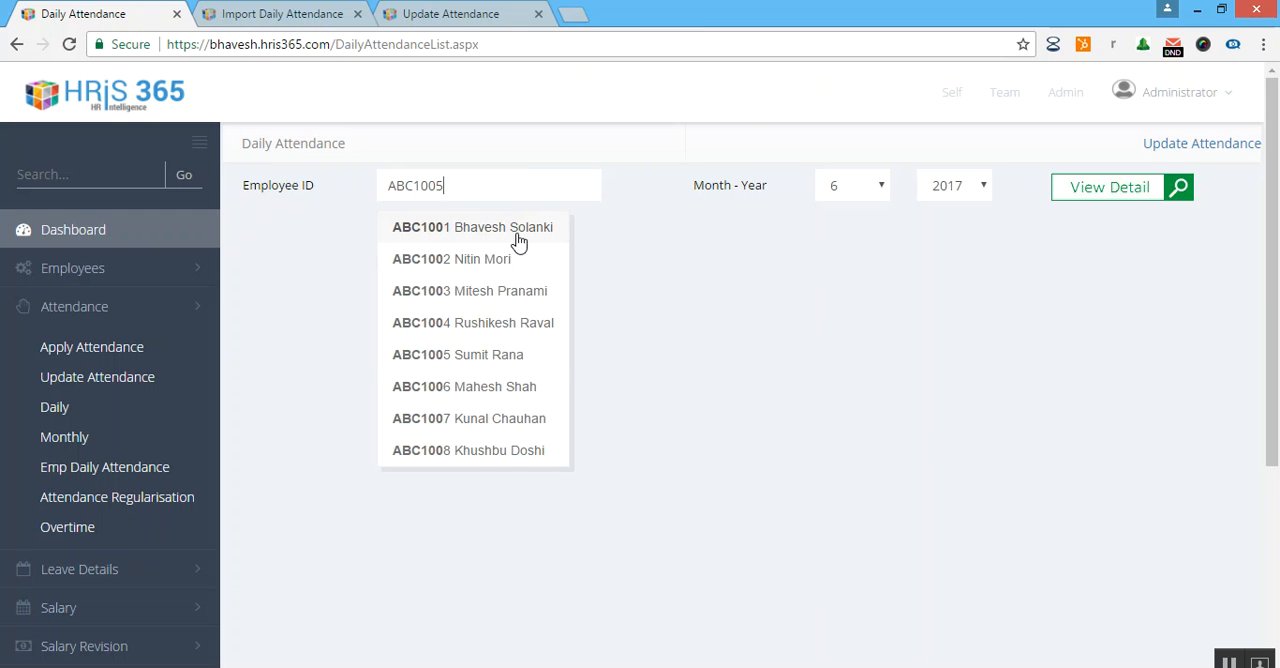
{"action": "left_click", "coordinate": [495, 228]}
{"action": "left_click", "coordinate": [855, 186]}
{"action": "left_click", "coordinate": [853, 266]}
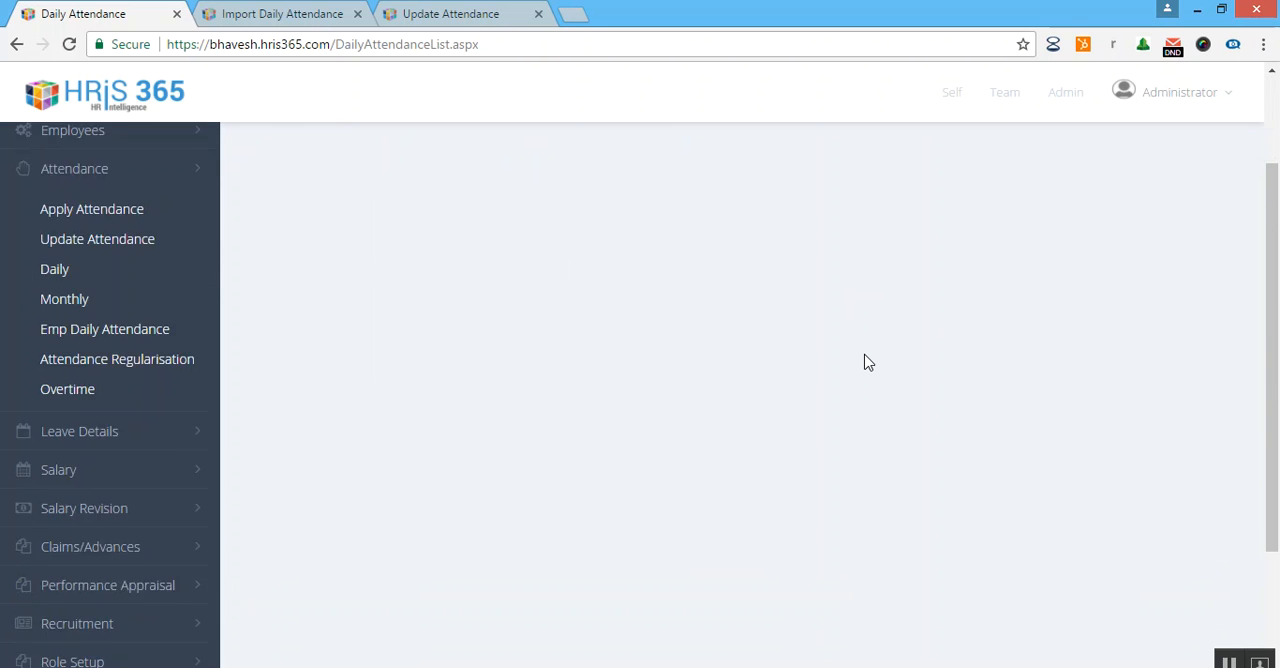
Examine the employee's April 2017 daily attendance, comparing in times, out times and presence with the imported rows.
{"action": "scroll", "coordinate": [867, 361], "scroll_direction": "down", "scroll_amount": 6}
{"action": "scroll", "coordinate": [867, 361], "scroll_direction": "up", "scroll_amount": 6}
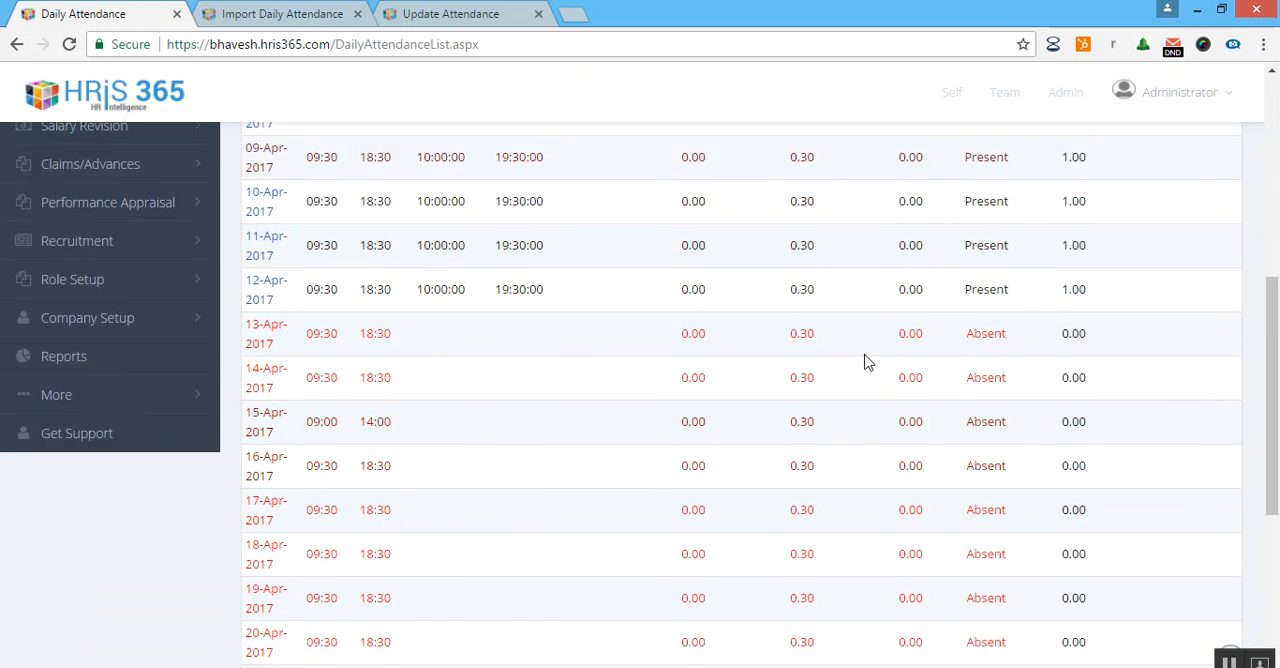
{"action": "left_click_drag", "start_coordinate": [469, 322], "coordinate": [1008, 494]}
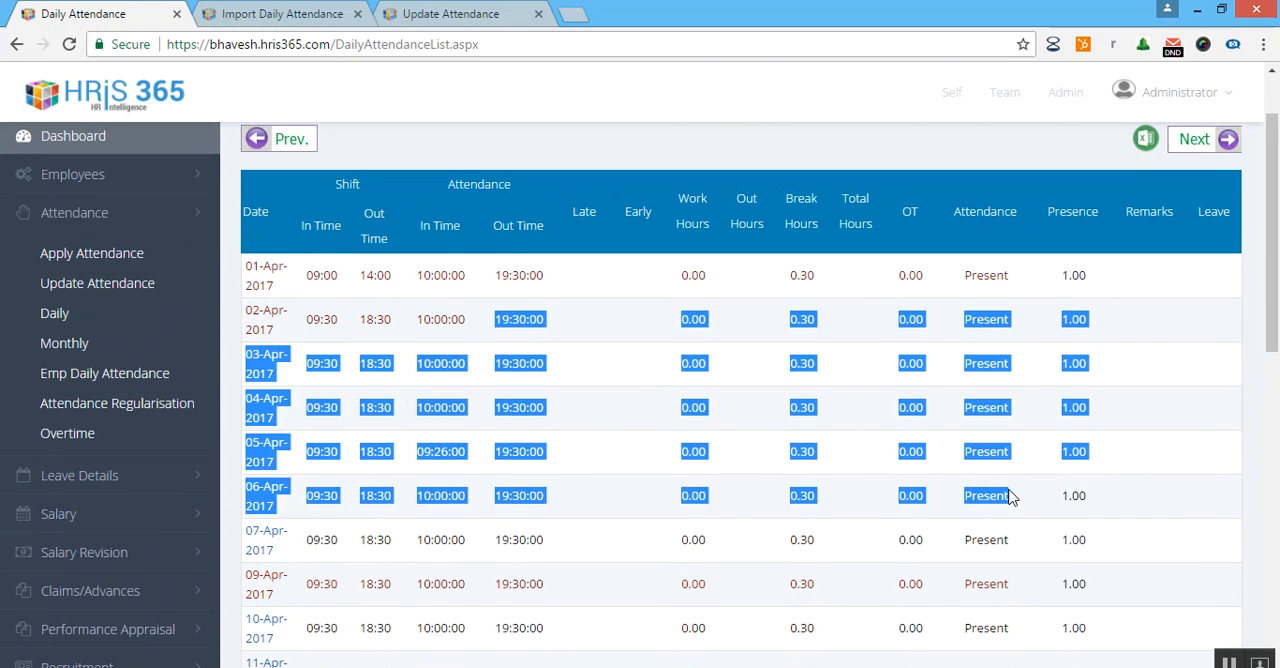
{"action": "scroll", "coordinate": [986, 494], "scroll_direction": "down", "scroll_amount": 3}
{"action": "left_click", "coordinate": [780, 414]}
{"action": "scroll", "coordinate": [780, 414], "scroll_direction": "down", "scroll_amount": 1}
{"action": "scroll", "coordinate": [700, 423], "scroll_direction": "down", "scroll_amount": 4}
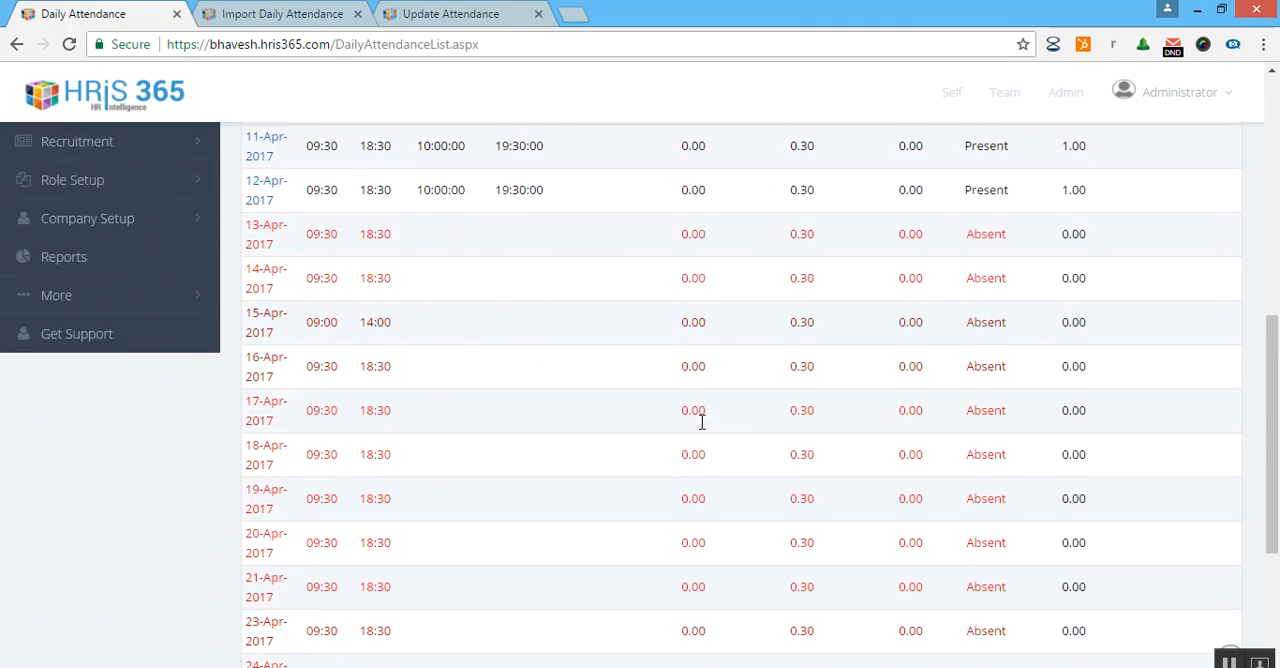
{"action": "scroll", "coordinate": [545, 385], "scroll_direction": "up", "scroll_amount": 5}
{"action": "scroll", "coordinate": [546, 386], "scroll_direction": "up", "scroll_amount": 5}
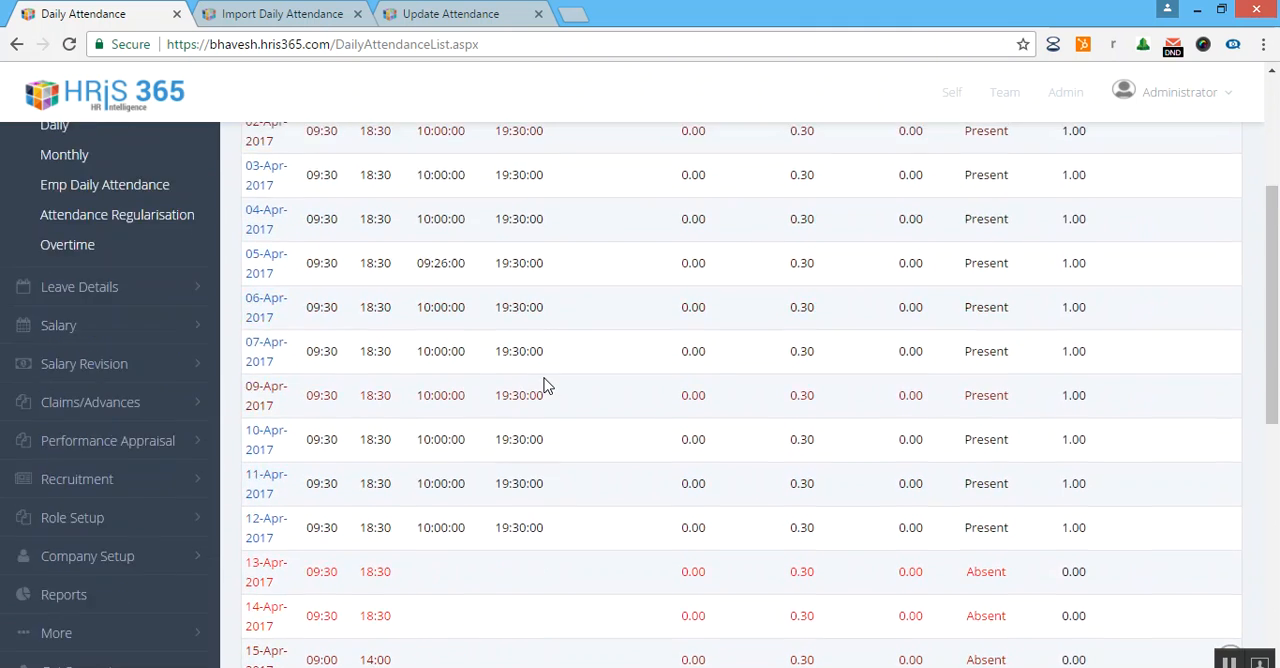
{"action": "scroll", "coordinate": [600, 420], "scroll_direction": "down", "scroll_amount": 2}
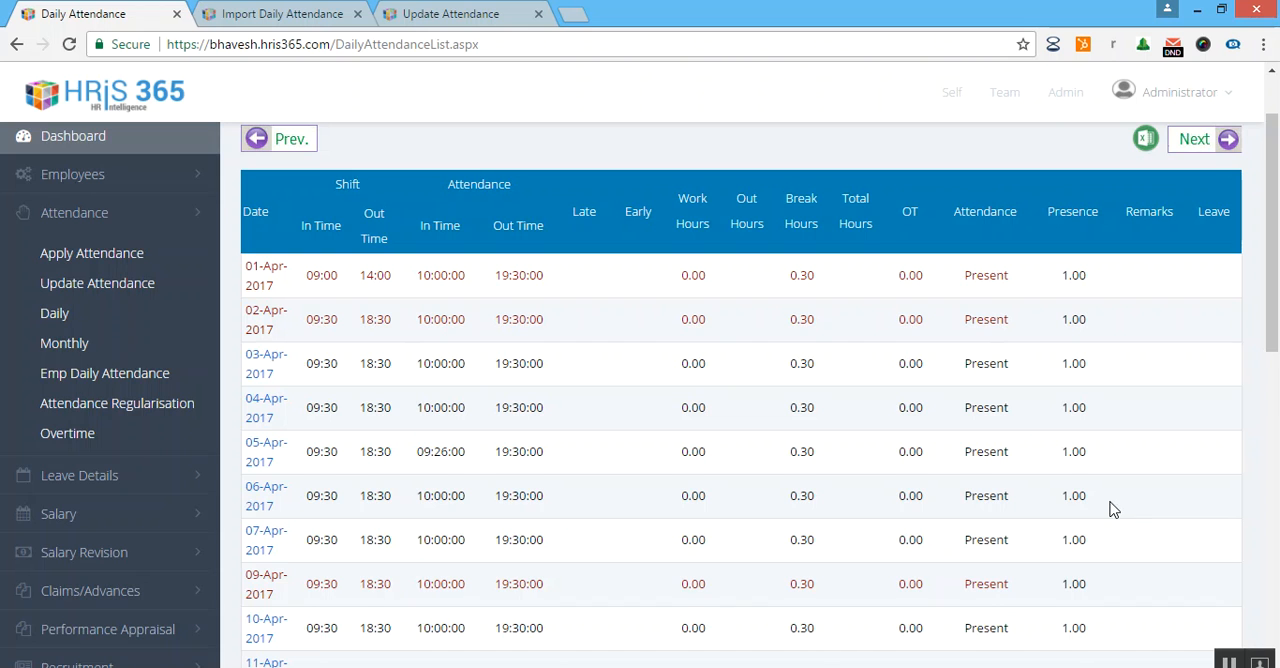
Open the Apply Attendance page and look over its filters and employee list.
{"action": "scroll", "coordinate": [1116, 514], "scroll_direction": "down", "scroll_amount": 2}
{"action": "scroll", "coordinate": [638, 453], "scroll_direction": "up", "scroll_amount": 3}
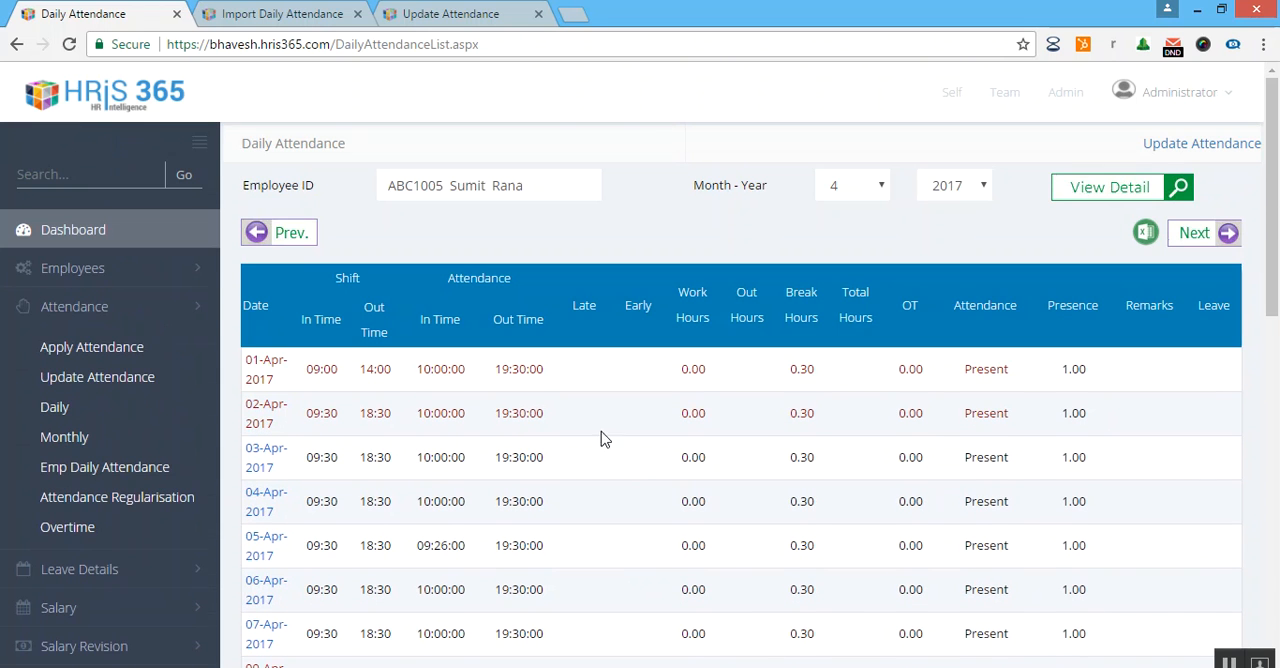
{"action": "left_click", "coordinate": [157, 362]}
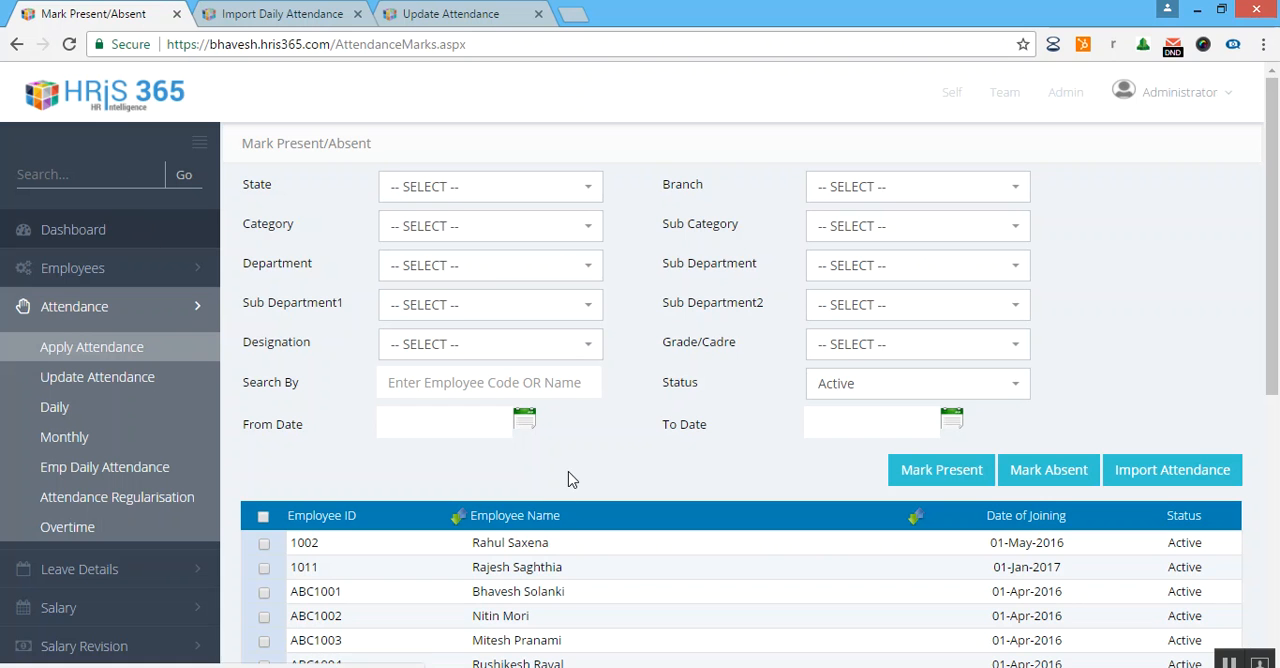
{"action": "scroll", "coordinate": [632, 584], "scroll_direction": "down", "scroll_amount": 2}
{"action": "scroll", "coordinate": [632, 584], "scroll_direction": "up", "scroll_amount": 2}
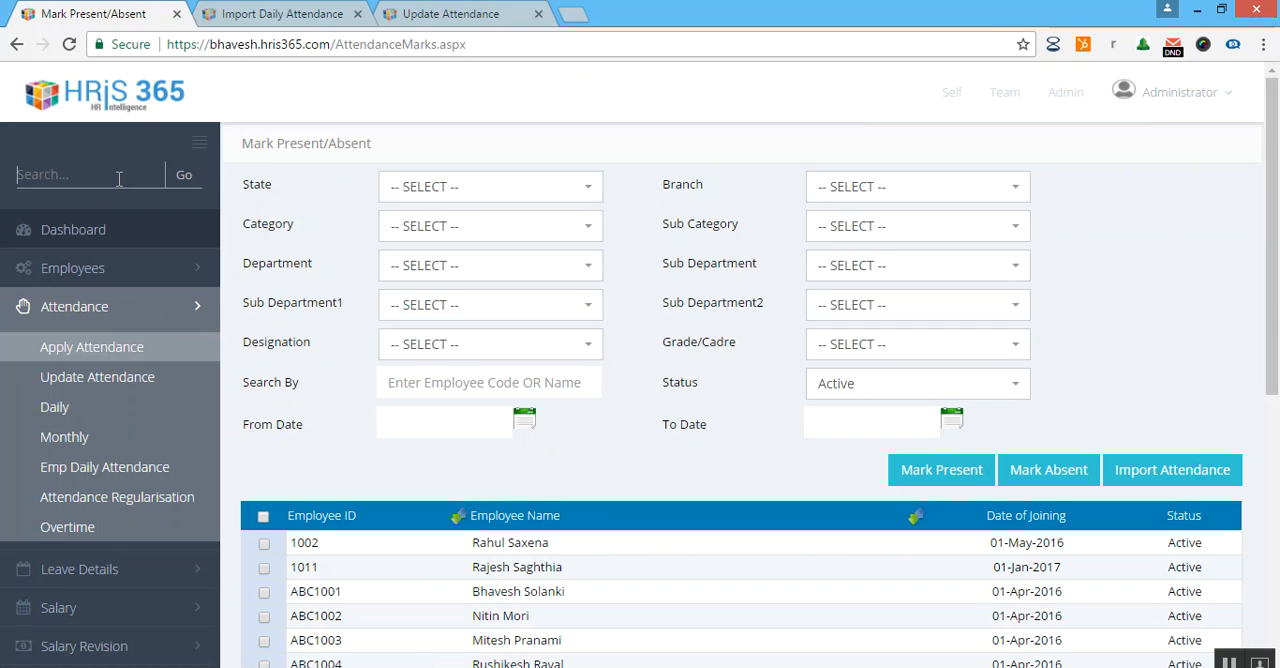
{"action": "type", "text": "mo"}
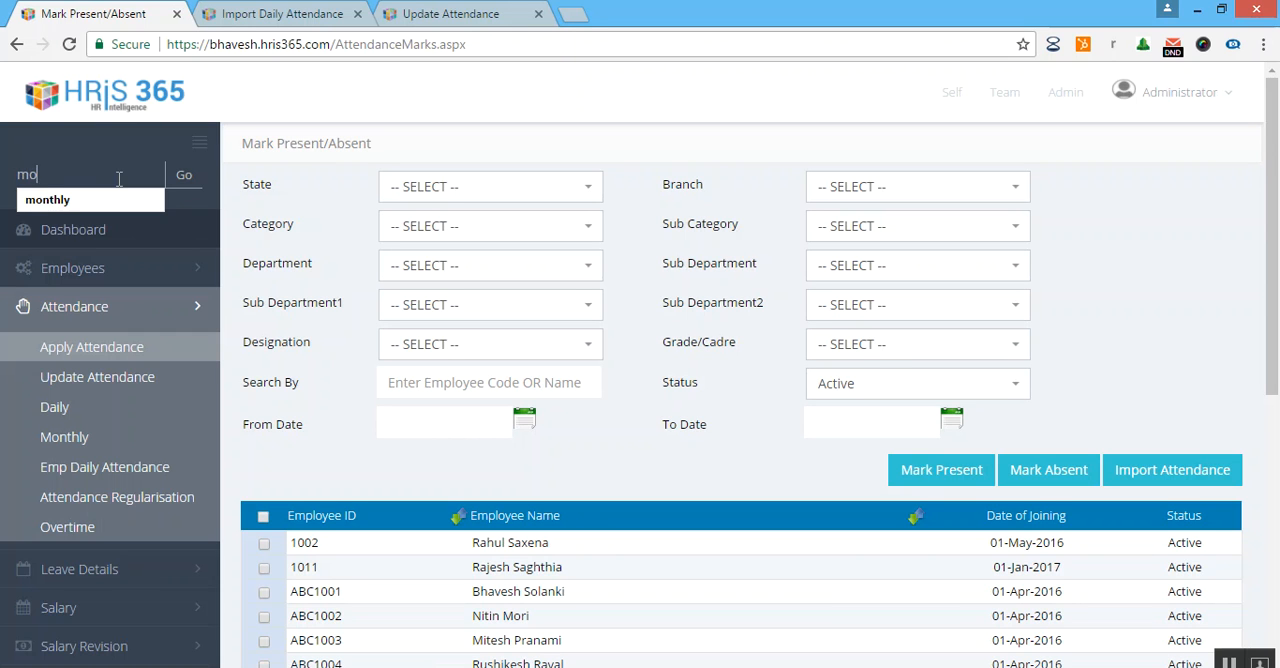
{"action": "type", "text": "nrt"}
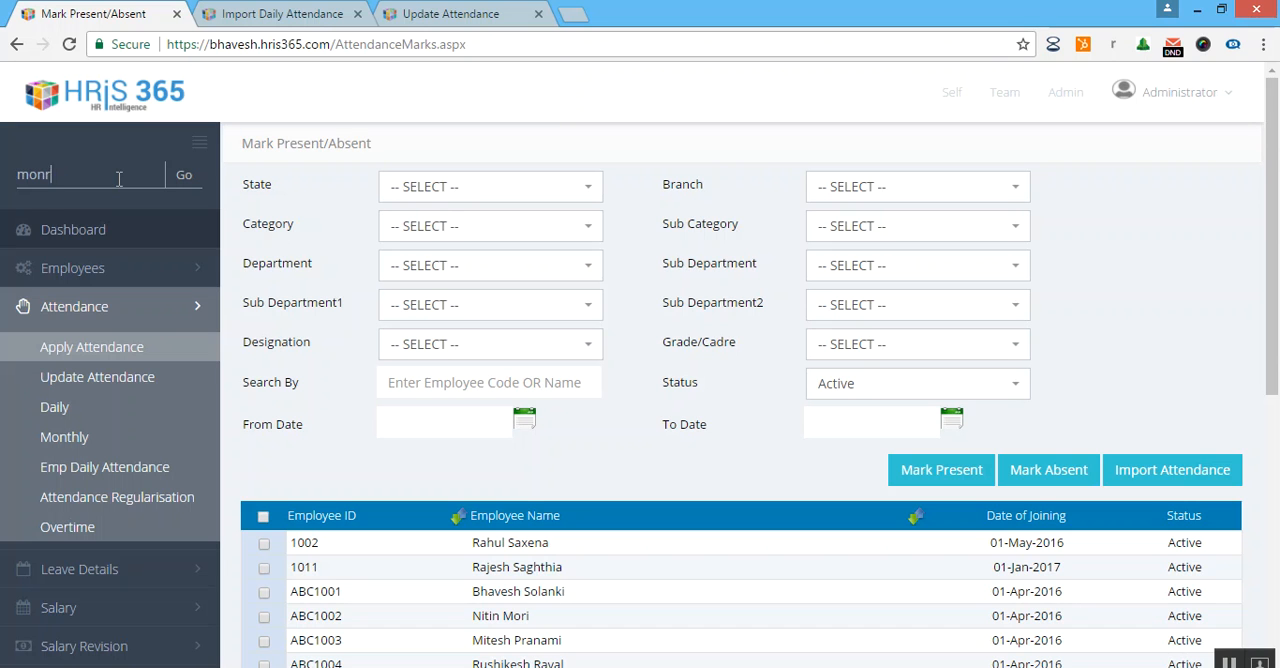
{"action": "key", "text": "BackSpace"}
{"action": "type", "text": "thy"}
{"action": "left_click", "coordinate": [184, 175]}
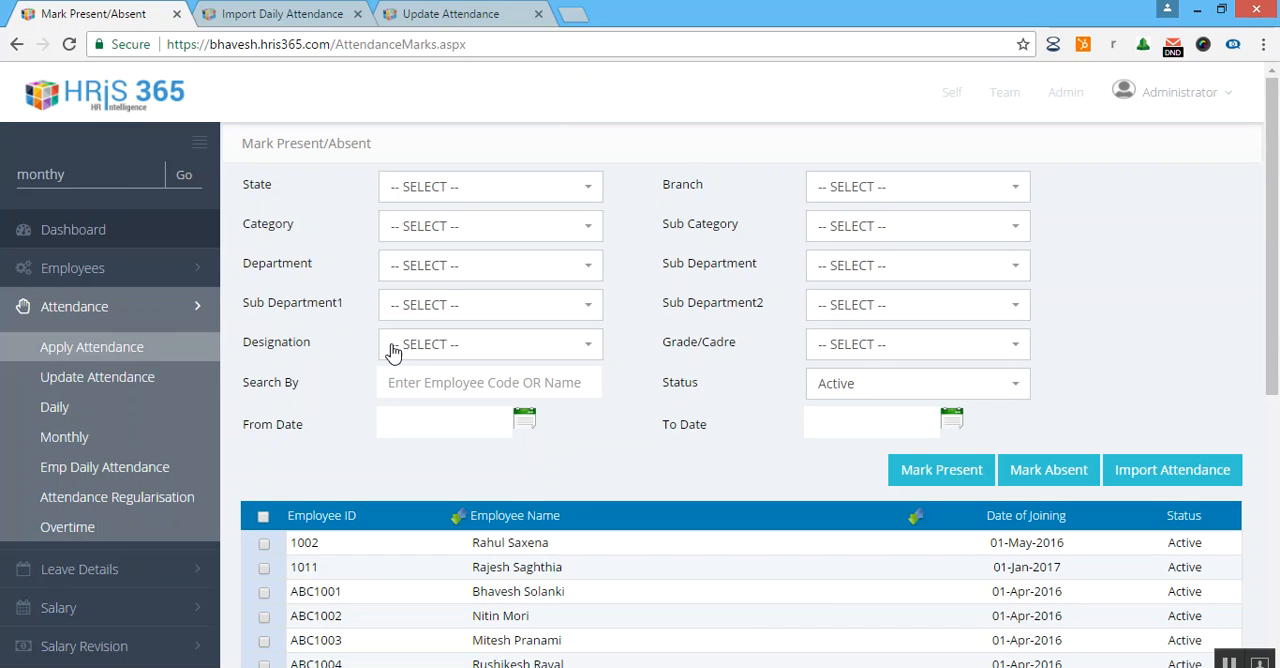
{"action": "left_click", "coordinate": [95, 234]}
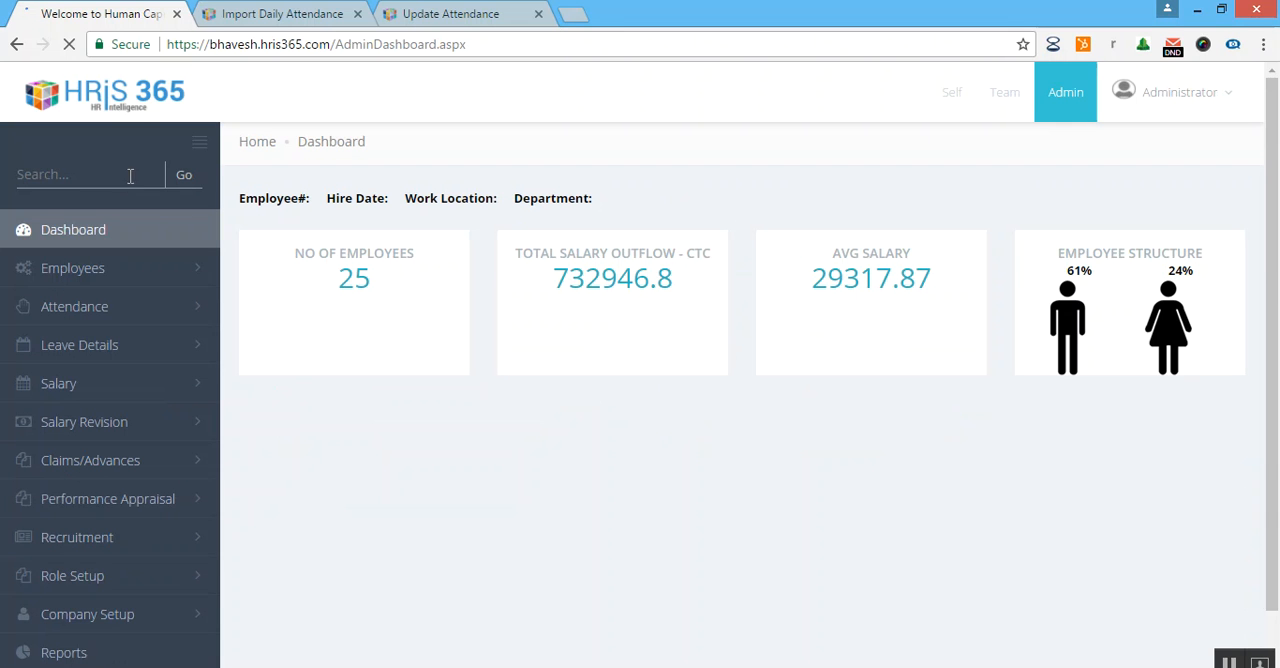
Search the site's pages for "monthly" and open Import Monthly Attendance.
{"action": "left_click", "coordinate": [83, 177]}
{"action": "type", "text": "monthly"}
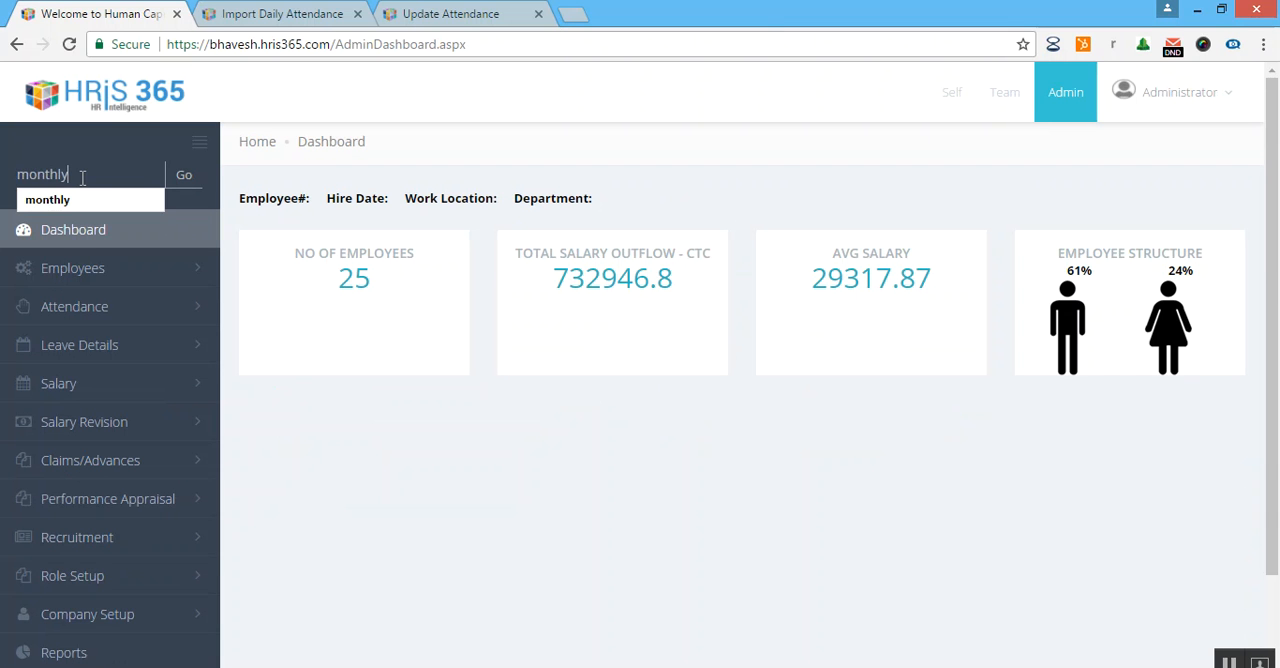
{"action": "left_click", "coordinate": [143, 202]}
{"action": "left_click", "coordinate": [184, 178]}
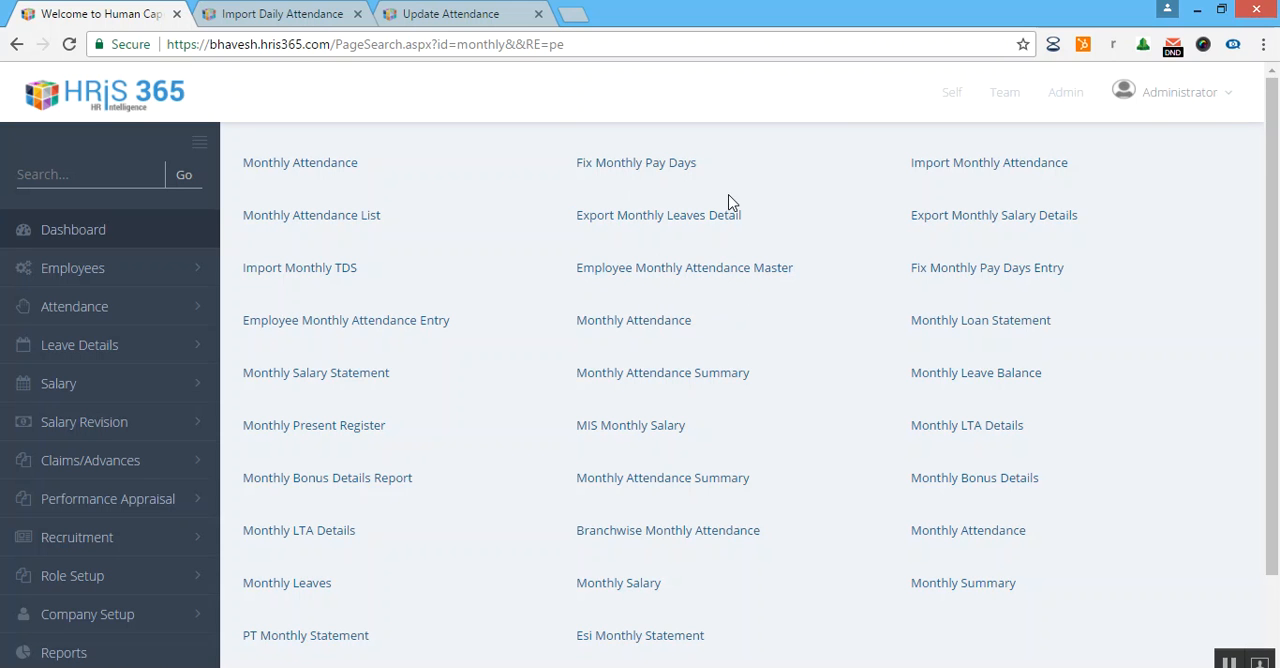
{"action": "left_click", "coordinate": [951, 168]}
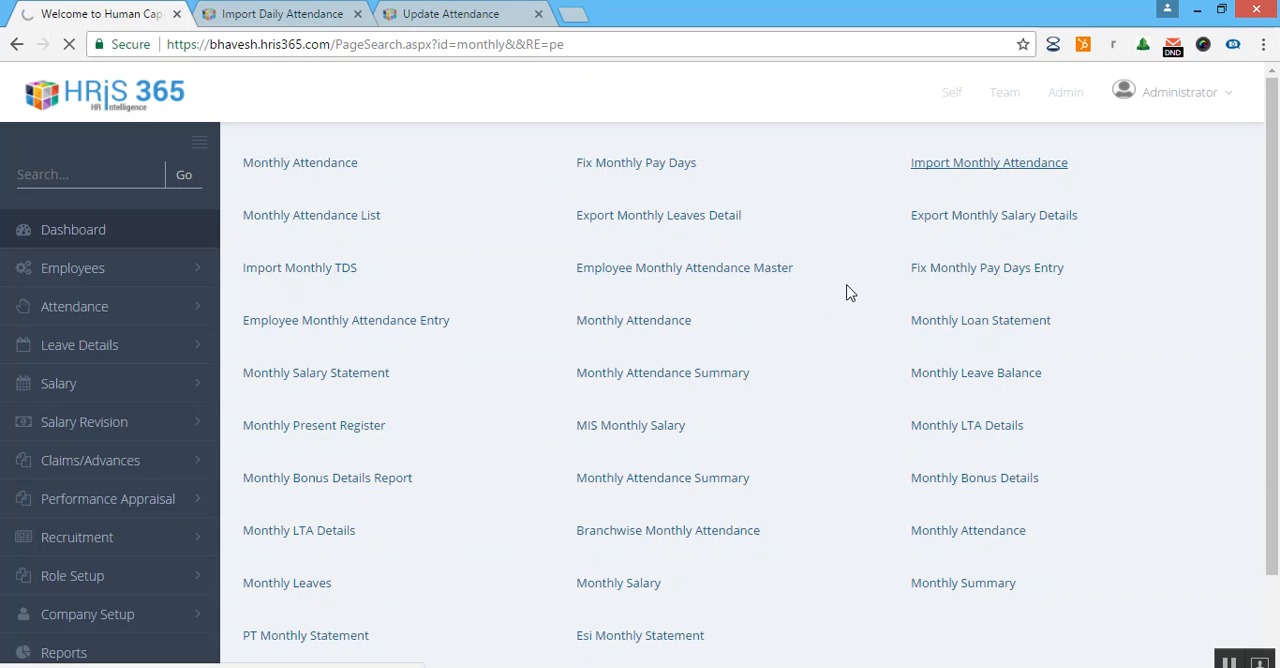
Download the monthly attendance import template and open it in Excel.
{"action": "scroll", "coordinate": [942, 300], "scroll_direction": "down", "scroll_amount": 2}
{"action": "scroll", "coordinate": [942, 311], "scroll_direction": "up", "scroll_amount": 2}
{"action": "left_click", "coordinate": [1224, 250]}
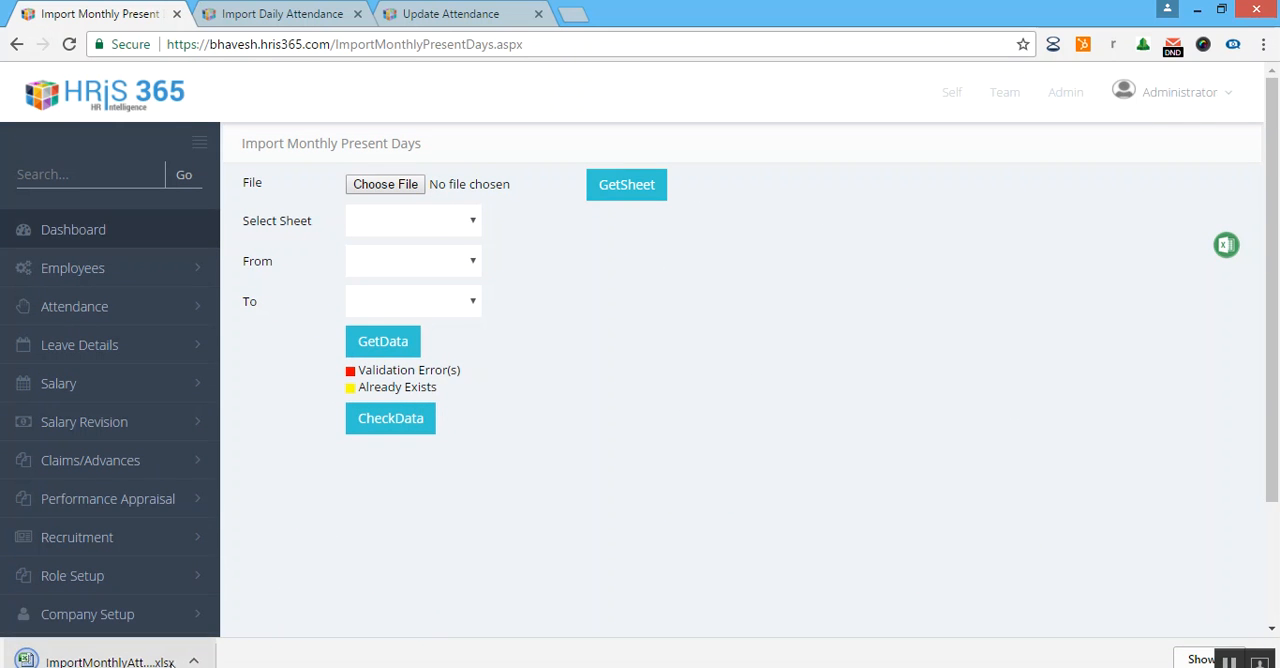
{"action": "left_click", "coordinate": [195, 662]}
{"action": "left_click", "coordinate": [250, 548]}
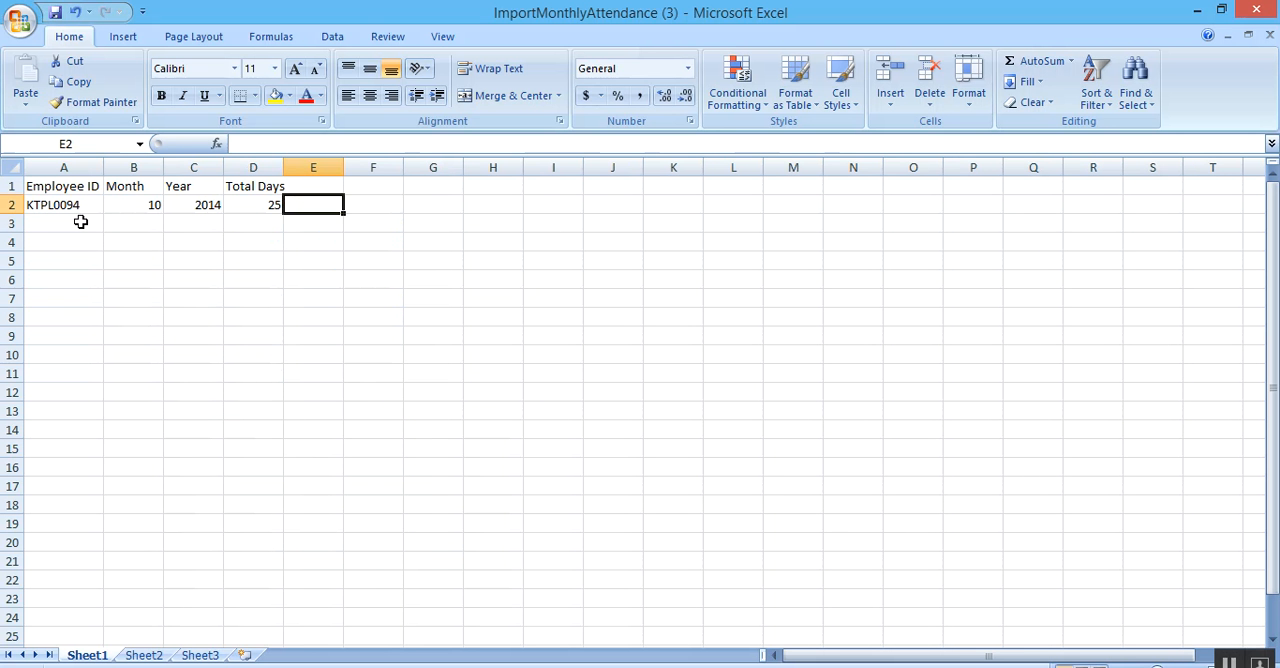
Replace the sample employee ID in A2 with the first employee's ID and set the month to 4.
{"action": "left_click", "coordinate": [77, 204]}
{"action": "type", "text": "ABC1005"}
{"action": "left_click", "coordinate": [123, 205]}
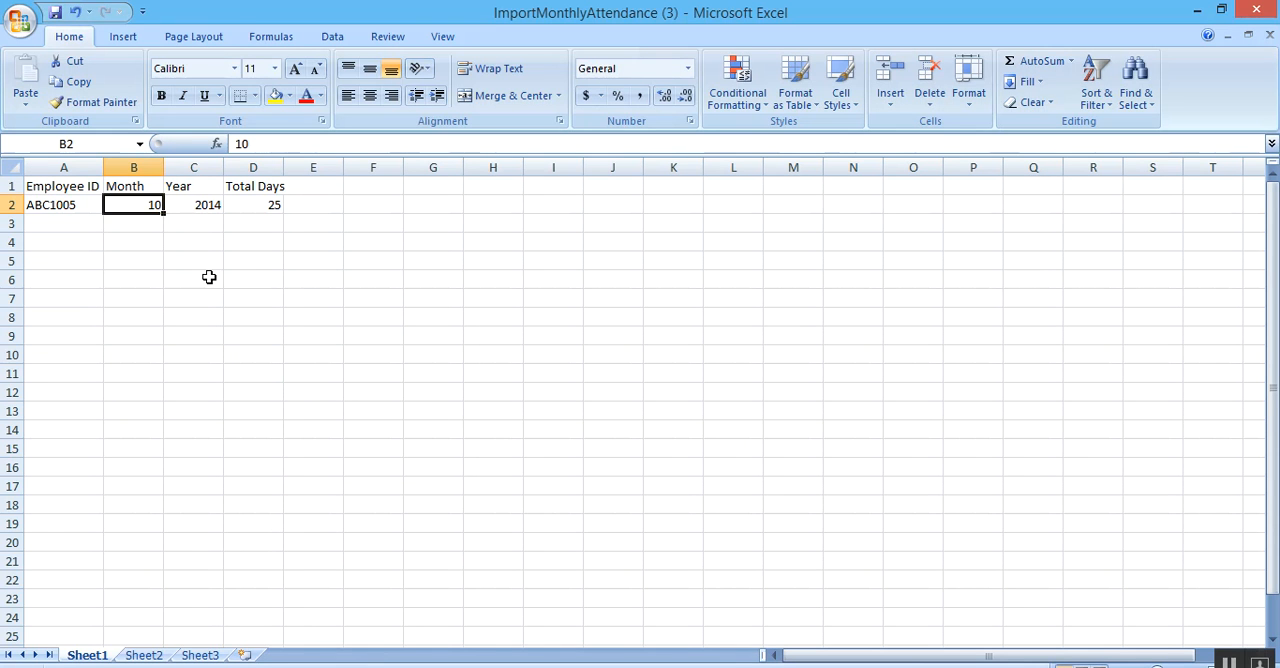
{"action": "type", "text": "4"}
{"action": "left_click", "coordinate": [263, 206]}
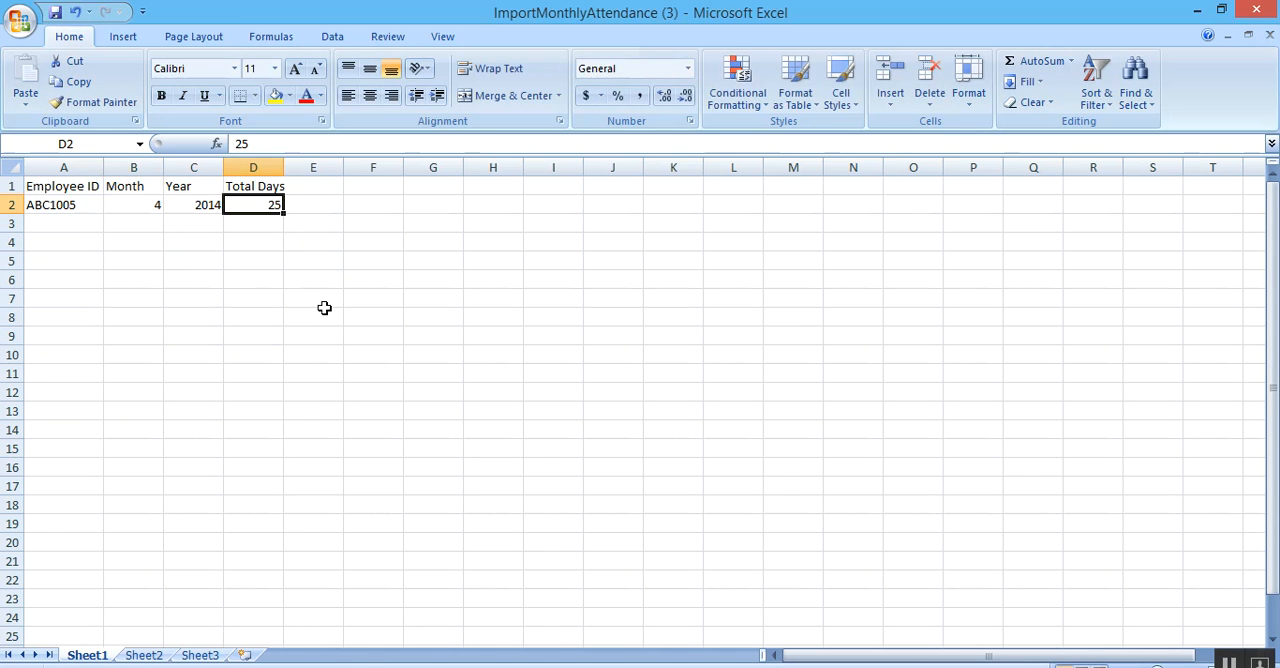
{"action": "left_click", "coordinate": [300, 334]}
{"action": "left_click", "coordinate": [257, 200]}
{"action": "left_click", "coordinate": [72, 210]}
Enter a second employee's ID in cell A3.
{"action": "left_click", "coordinate": [74, 226]}
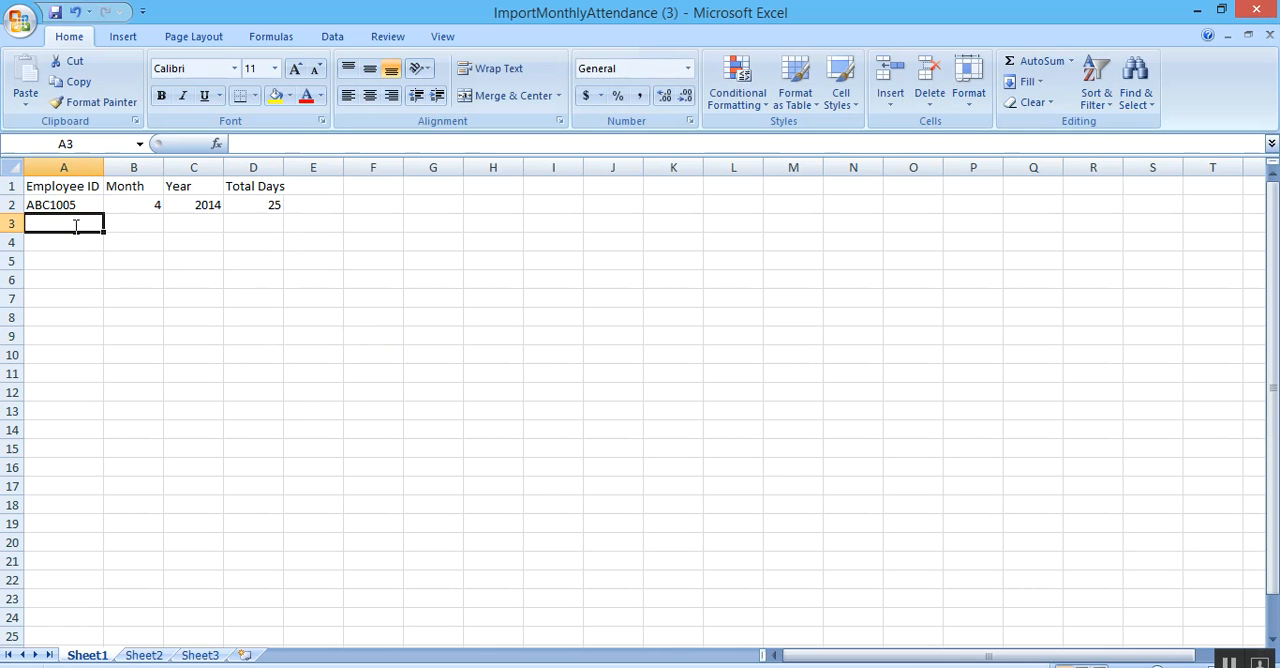
{"action": "type", "text": "ABC"}
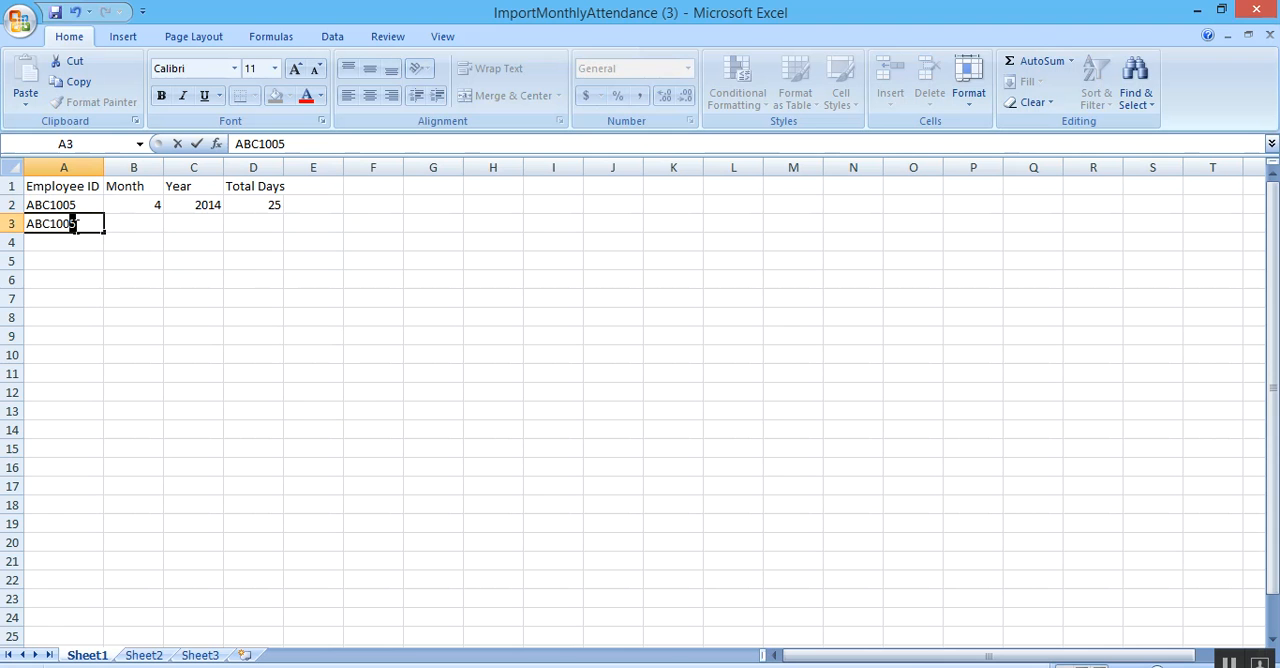
{"action": "type", "text": "1007"}
{"action": "key", "text": "Tab"}
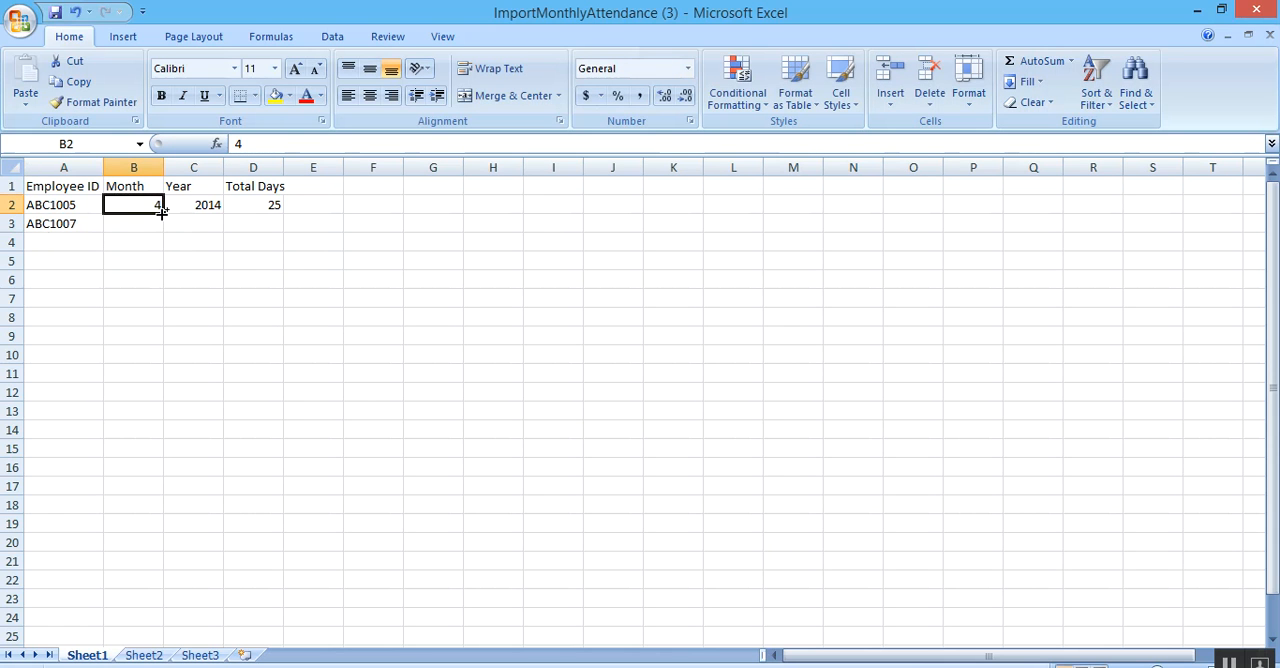
Copy month 4 from B2 into B3 and fill the Month column down to row 9.
{"action": "key", "text": "ctrl+d"}
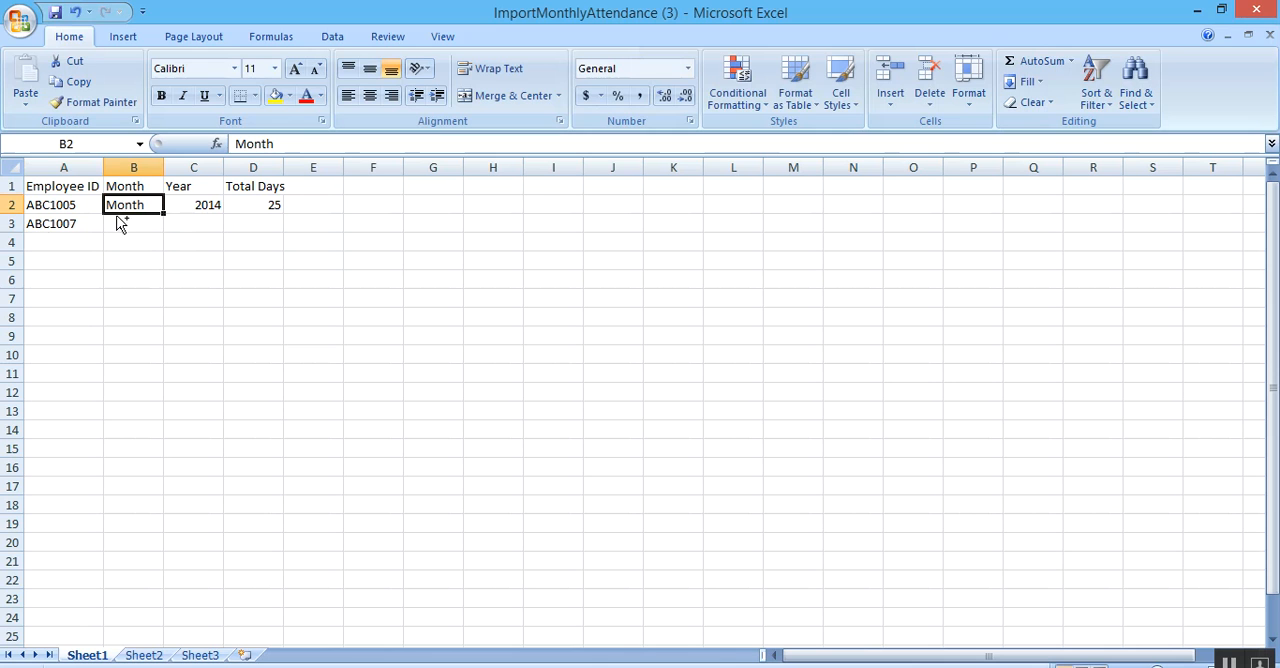
{"action": "key", "text": "ctrl+z"}
{"action": "key", "text": "ctrl+c"}
{"action": "left_click", "coordinate": [158, 224]}
{"action": "key", "text": "ctrl+v"}
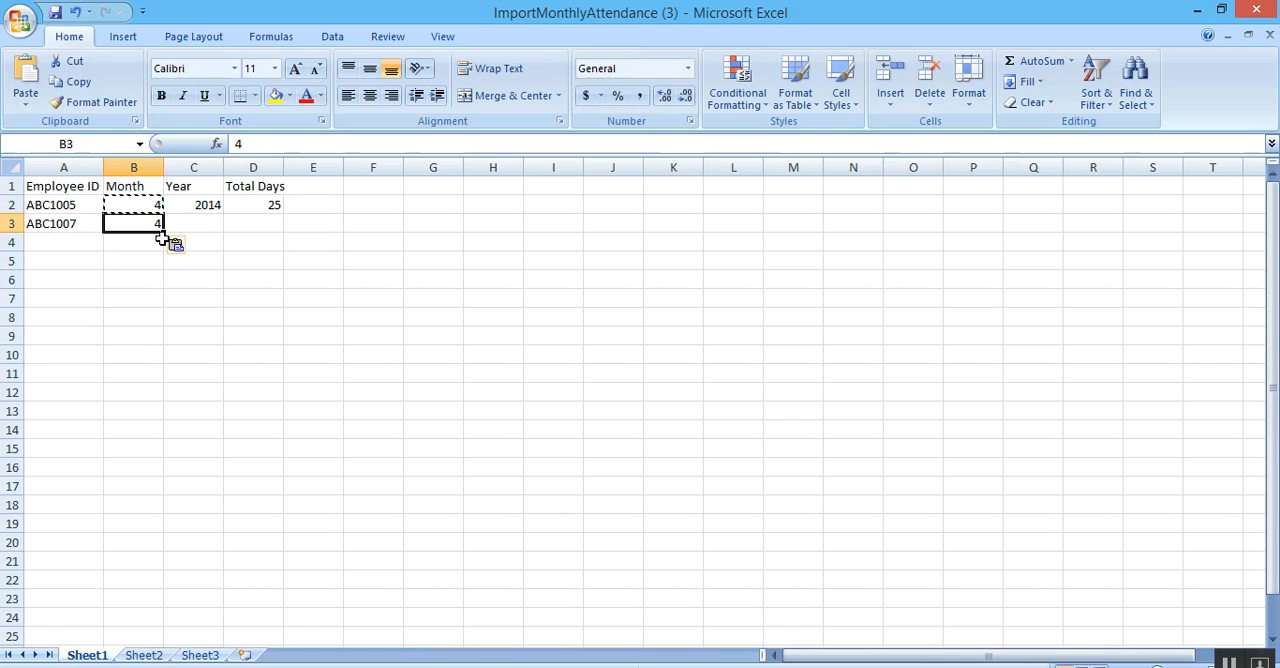
{"action": "left_click_drag", "start_coordinate": [162, 233], "coordinate": [156, 338]}
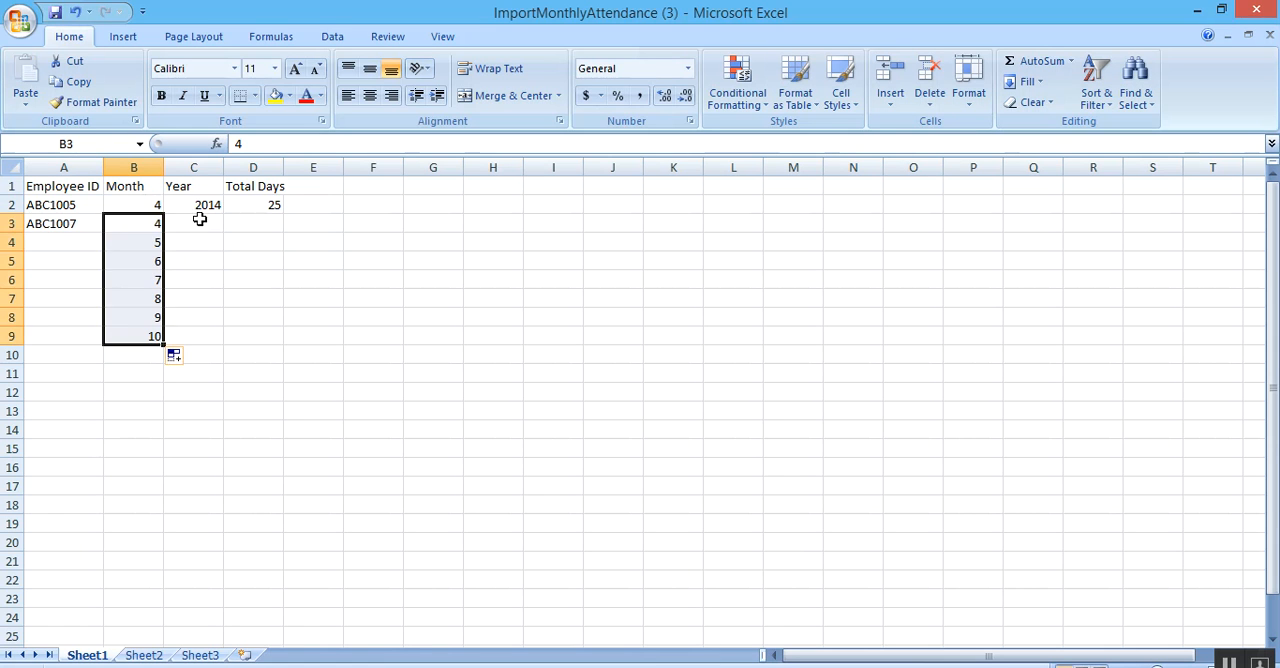
Set the year in C2 to 2017, copy it to C3 and fill it down to row 9.
{"action": "left_click", "coordinate": [205, 208]}
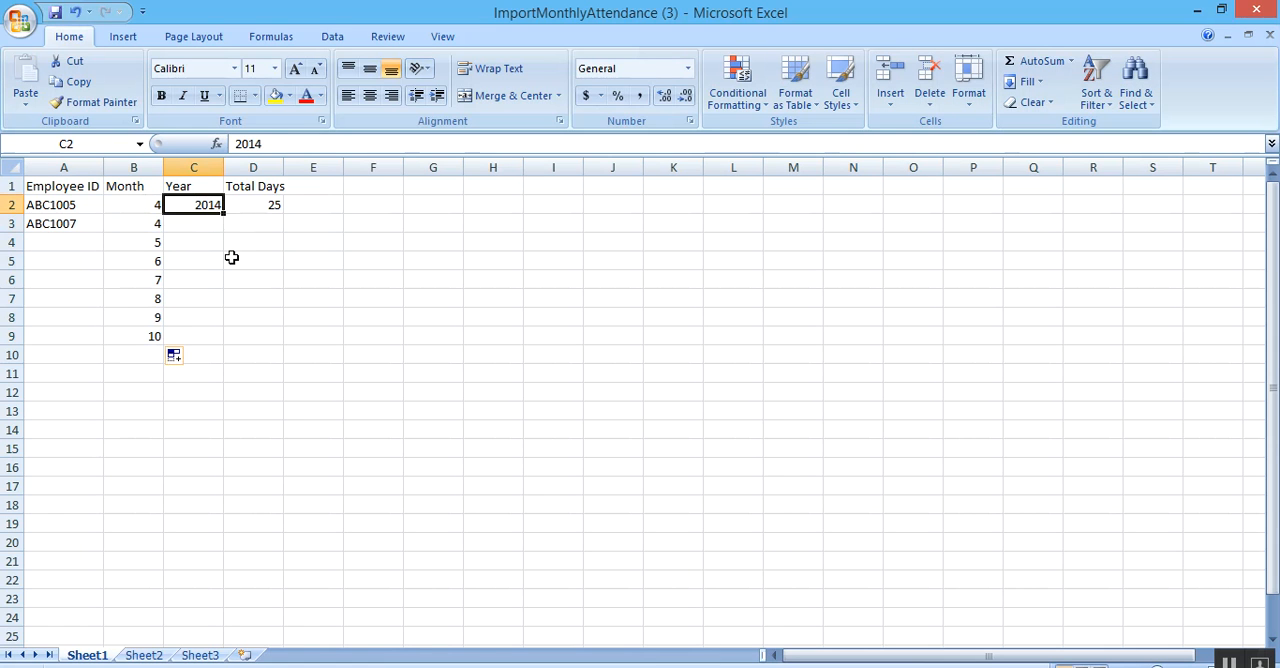
{"action": "type", "text": "1"}
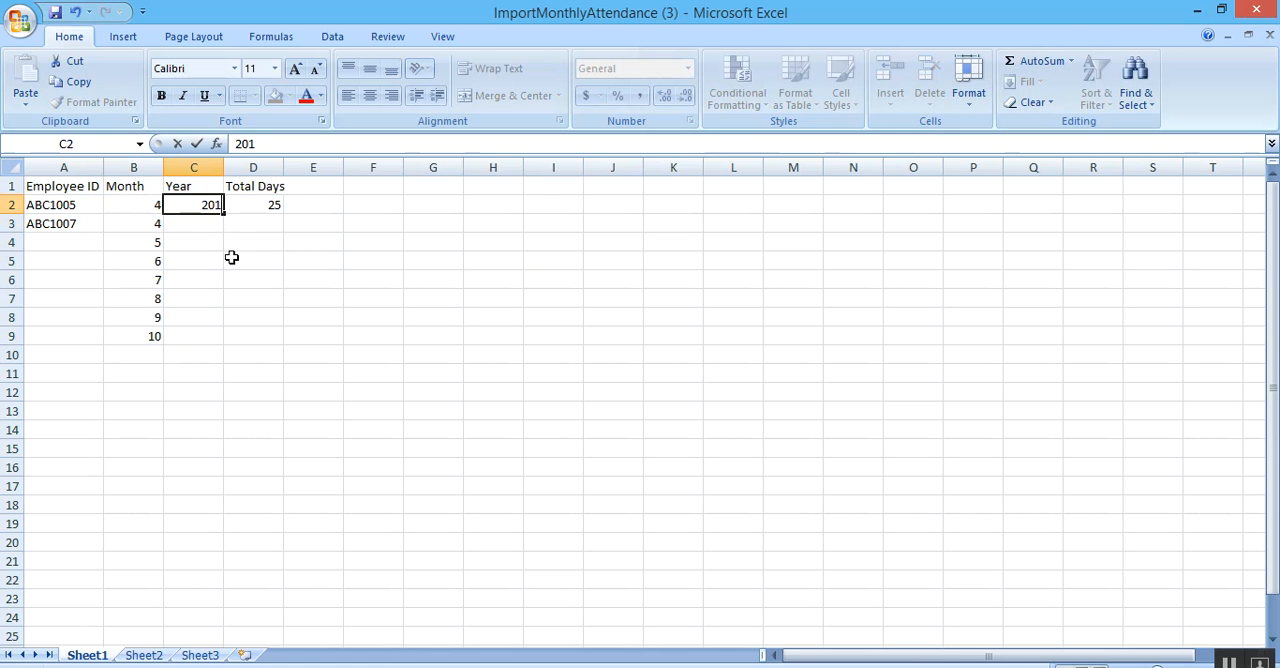
{"action": "left_click", "coordinate": [218, 243]}
{"action": "left_click", "coordinate": [206, 203]}
{"action": "key", "text": "ctrl+c"}
{"action": "left_click", "coordinate": [205, 226]}
{"action": "key", "text": "ctrl+v"}
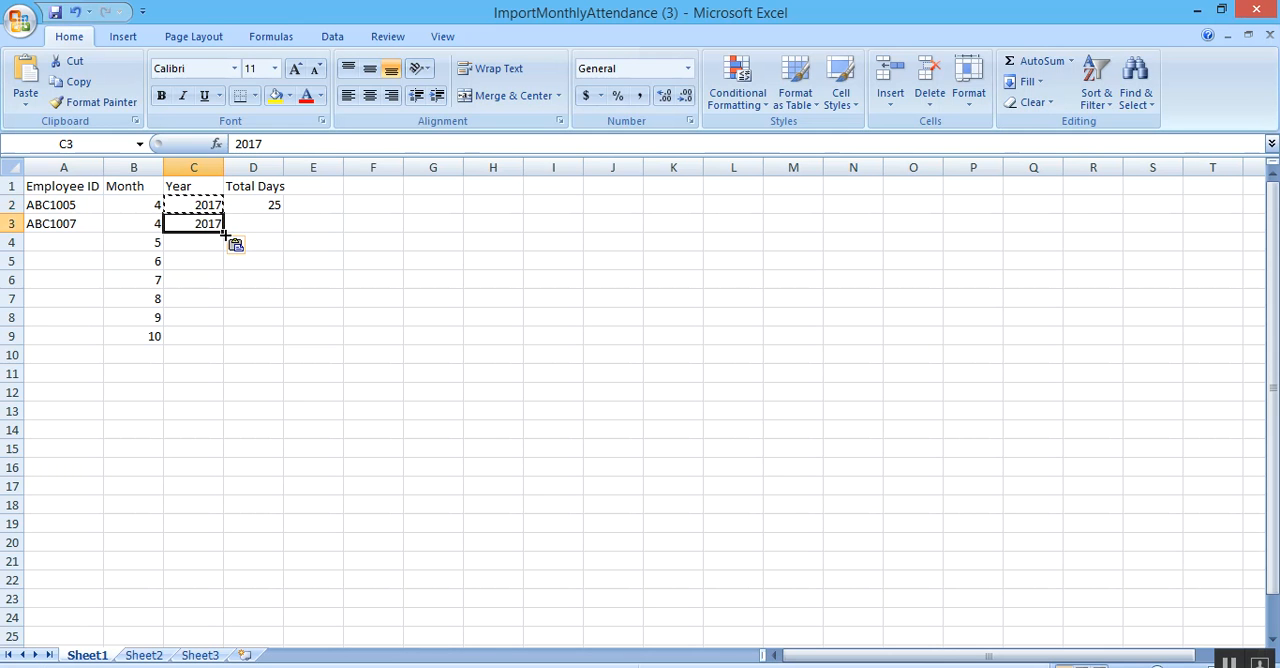
{"action": "left_click_drag", "start_coordinate": [225, 233], "coordinate": [200, 336]}
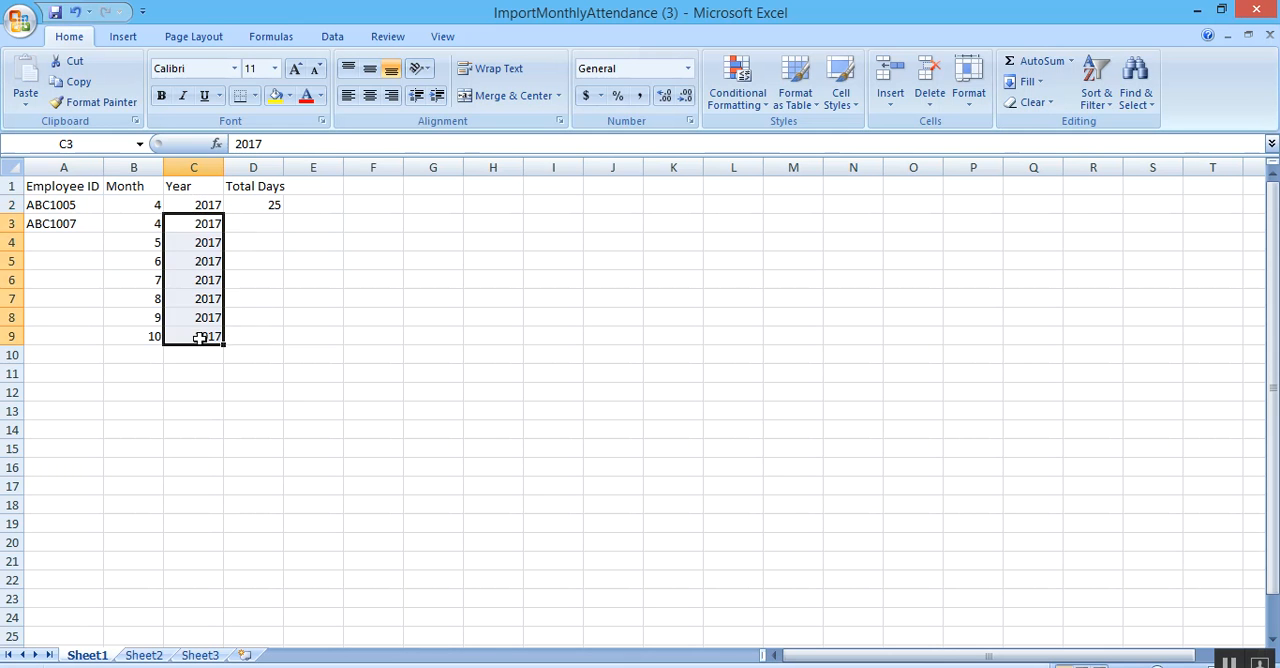
Refill the Month column down to row 9 with 4 in every row, based on B2:B3.
{"action": "left_click", "coordinate": [251, 320]}
{"action": "left_click_drag", "start_coordinate": [143, 208], "coordinate": [149, 223]}
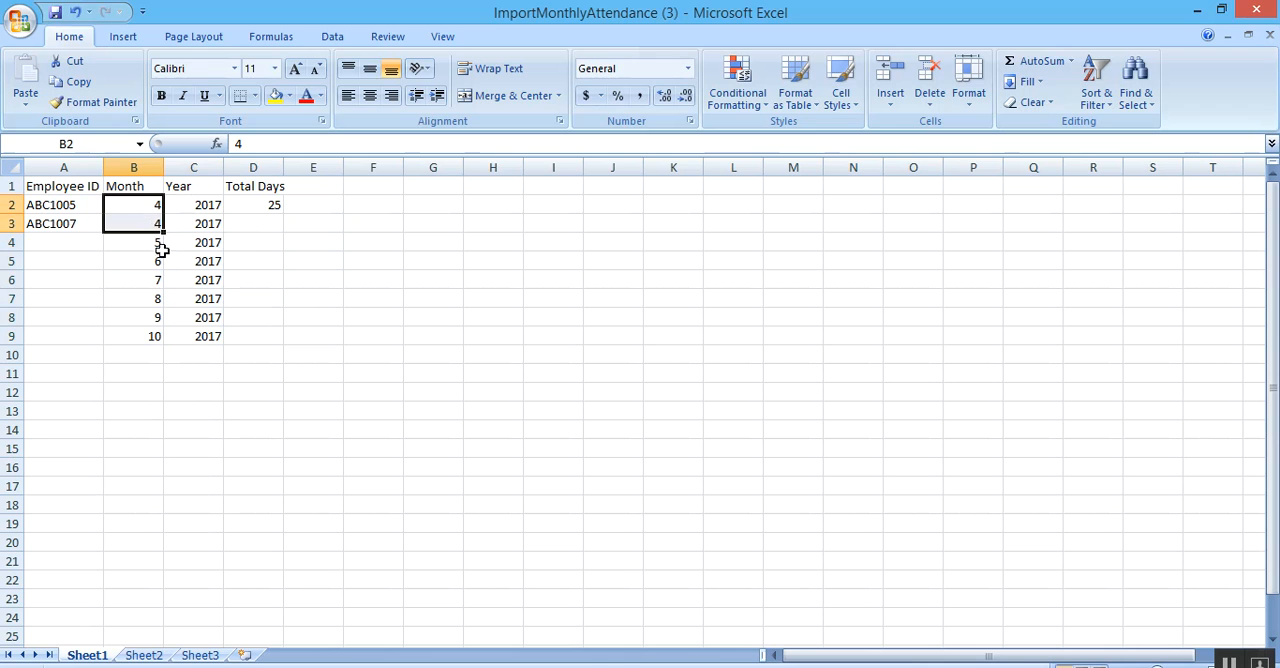
{"action": "key", "text": "ctrl+c"}
{"action": "left_click_drag", "start_coordinate": [163, 231], "coordinate": [150, 338]}
Enter Total Days of 28, 31 and 30 in cells D3, D4 and D5.
{"action": "left_click", "coordinate": [269, 205]}
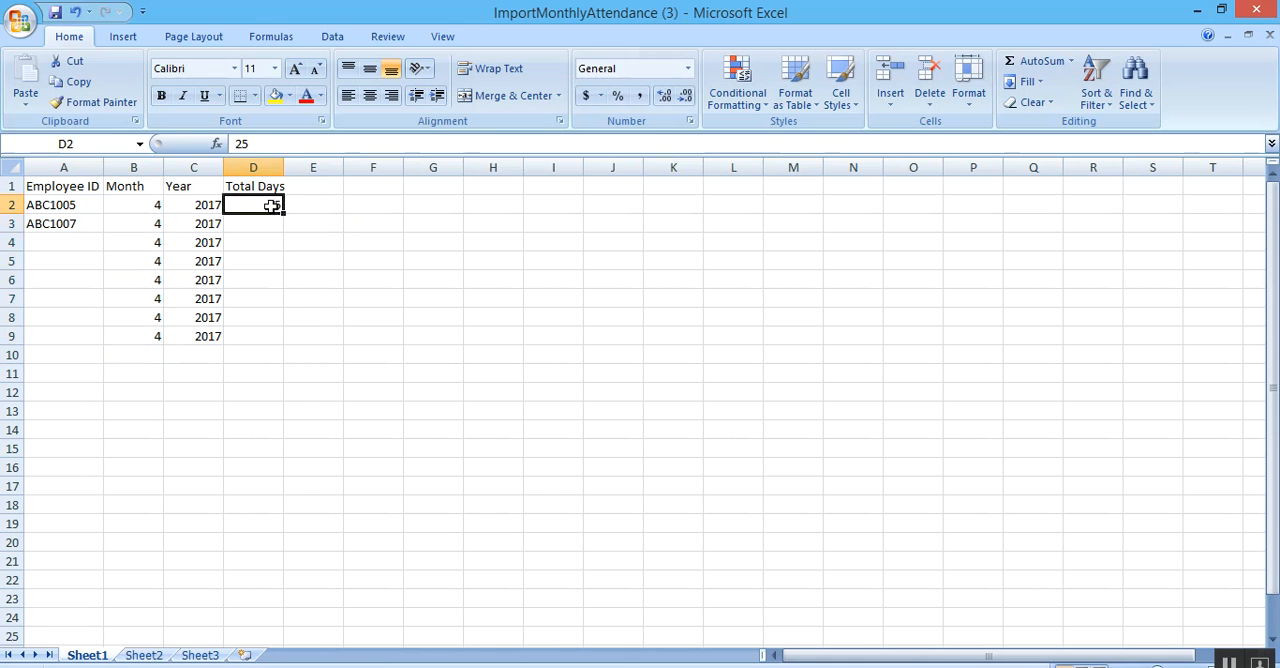
{"action": "left_click", "coordinate": [270, 226]}
{"action": "type", "text": "2"}
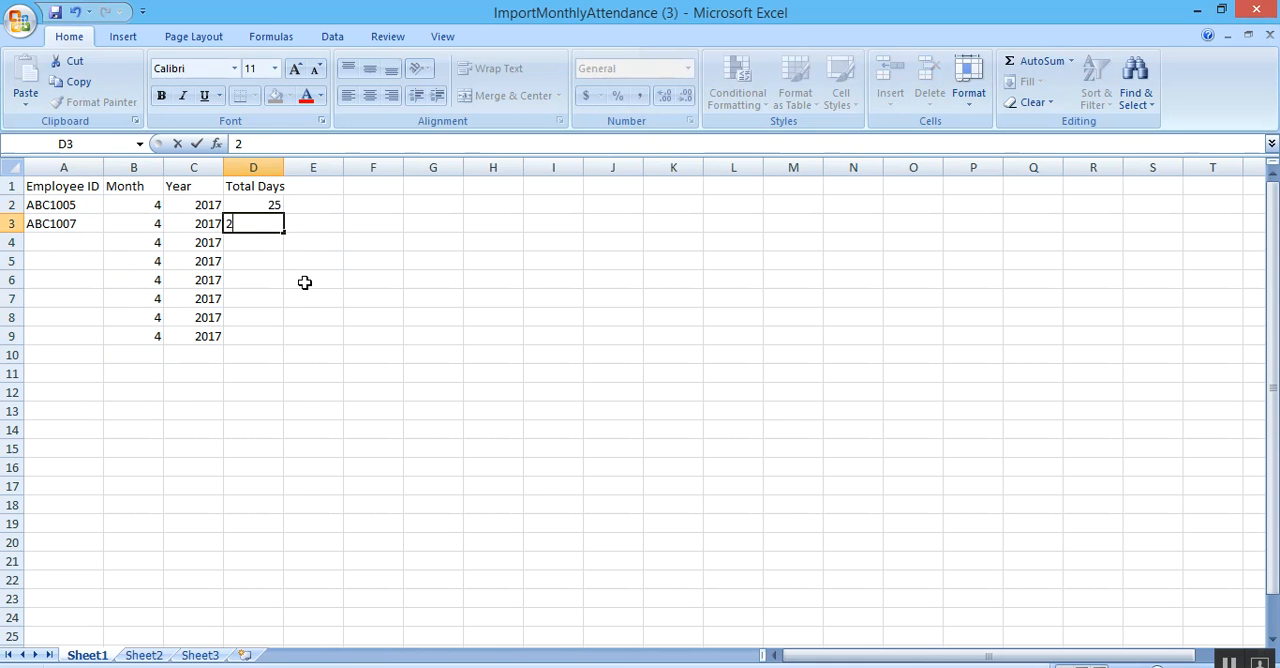
{"action": "key", "text": "Tab"}
{"action": "key", "text": "Down"}
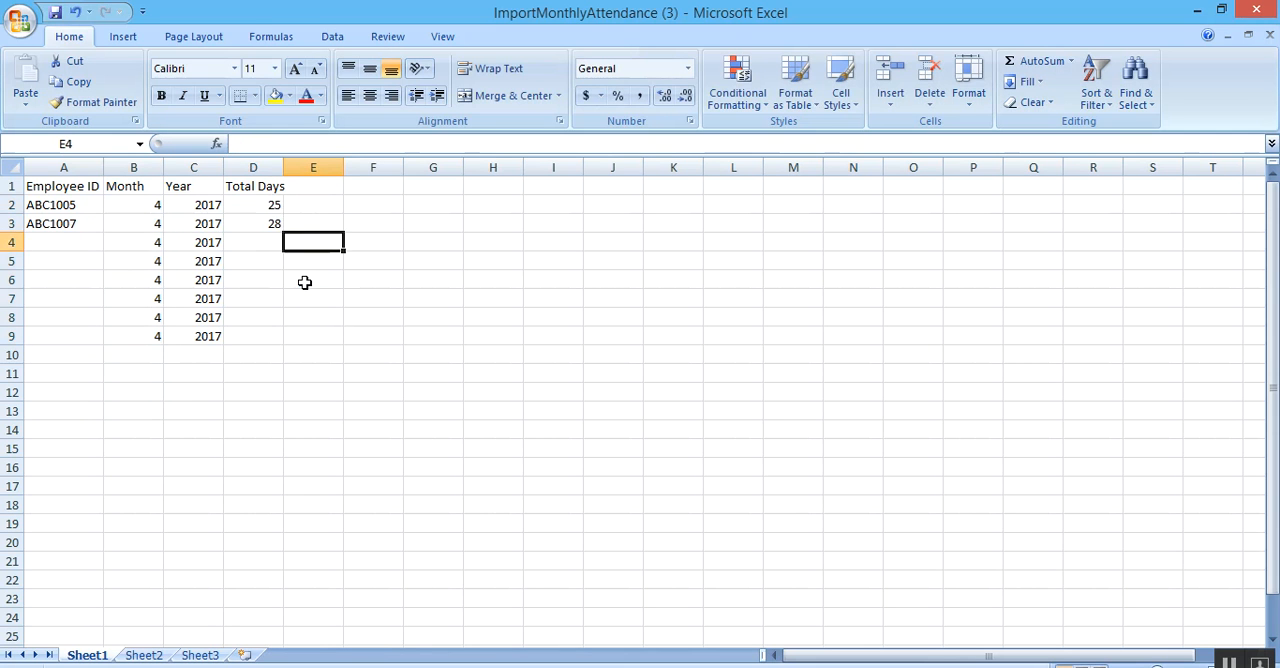
{"action": "key", "text": "Left"}
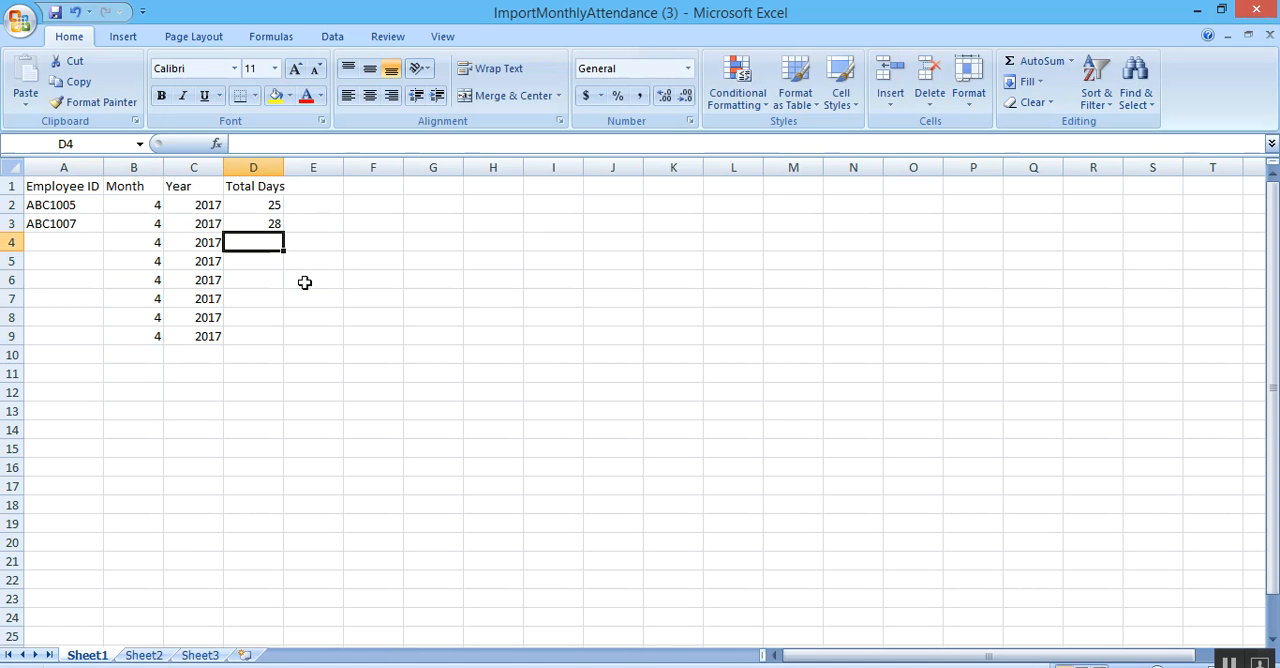
{"action": "type", "text": "31"}
{"action": "key", "text": "Return"}
{"action": "key", "text": "Right"}
{"action": "key", "text": "Down"}
{"action": "key", "text": "Down"}
{"action": "key", "text": "Up"}
{"action": "key", "text": "Up"}
{"action": "type", "text": "30"}
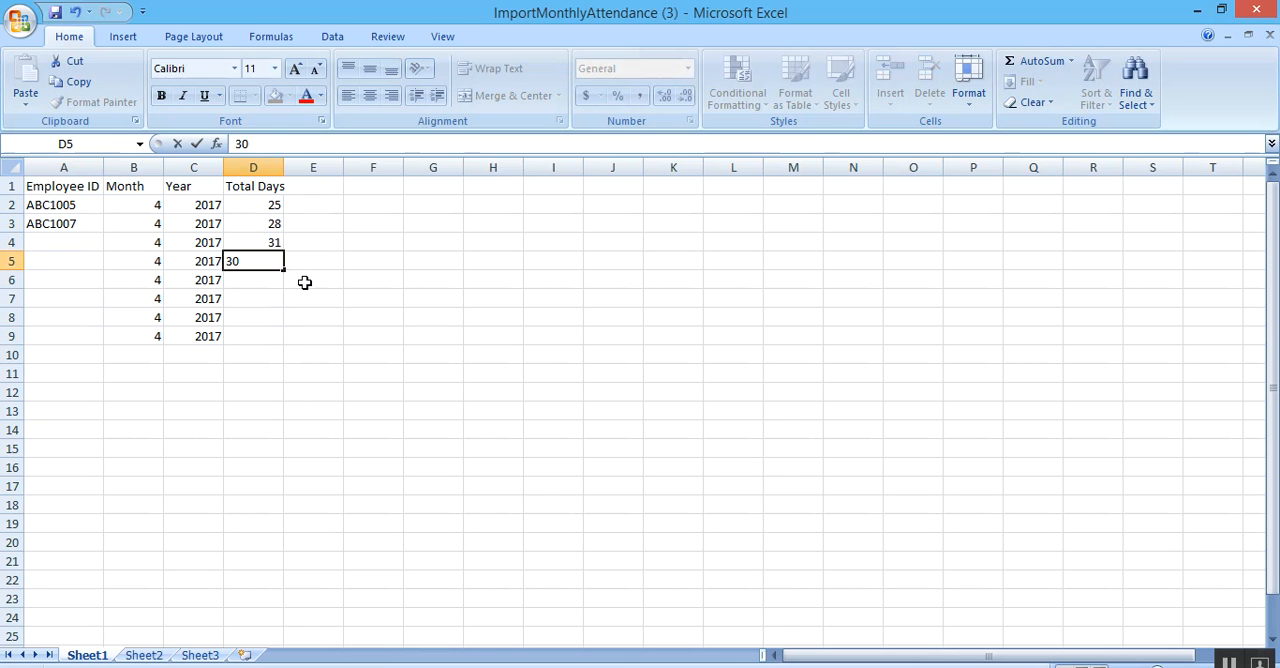
{"action": "key", "text": "Return"}
Minimize the workbook and return in the browser to the list of pages matching "monthly".
{"action": "left_click", "coordinate": [54, 224]}
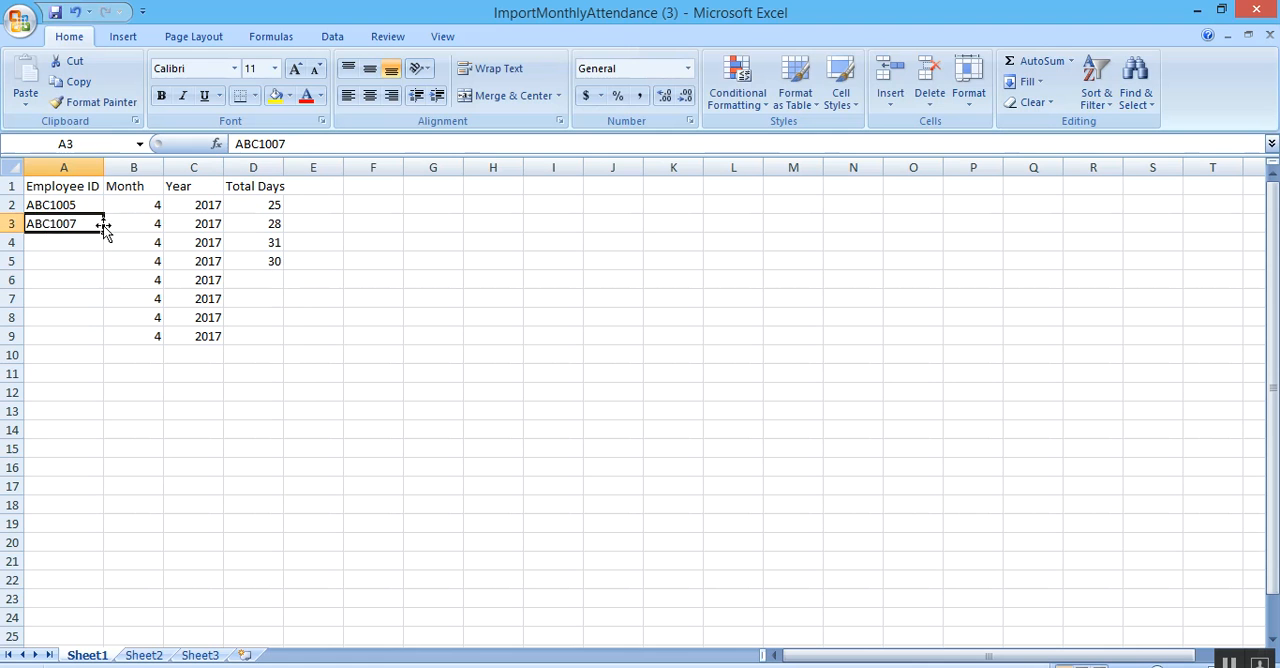
{"action": "left_click", "coordinate": [394, 303]}
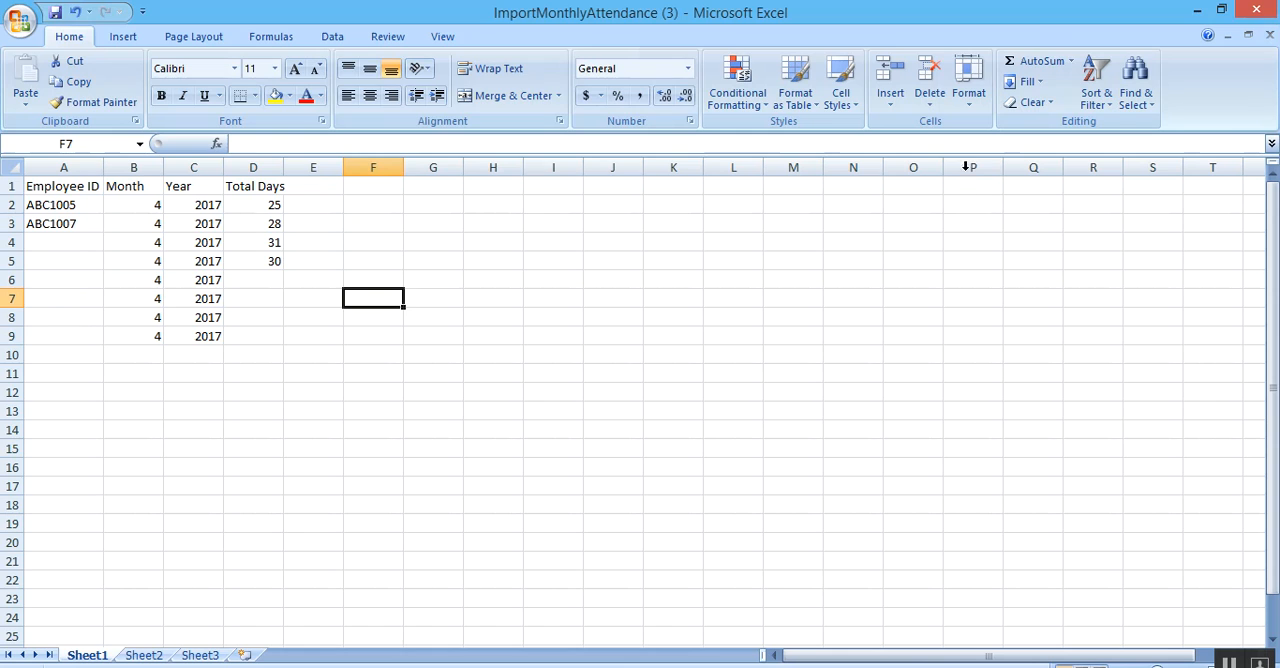
{"action": "left_click", "coordinate": [1197, 10]}
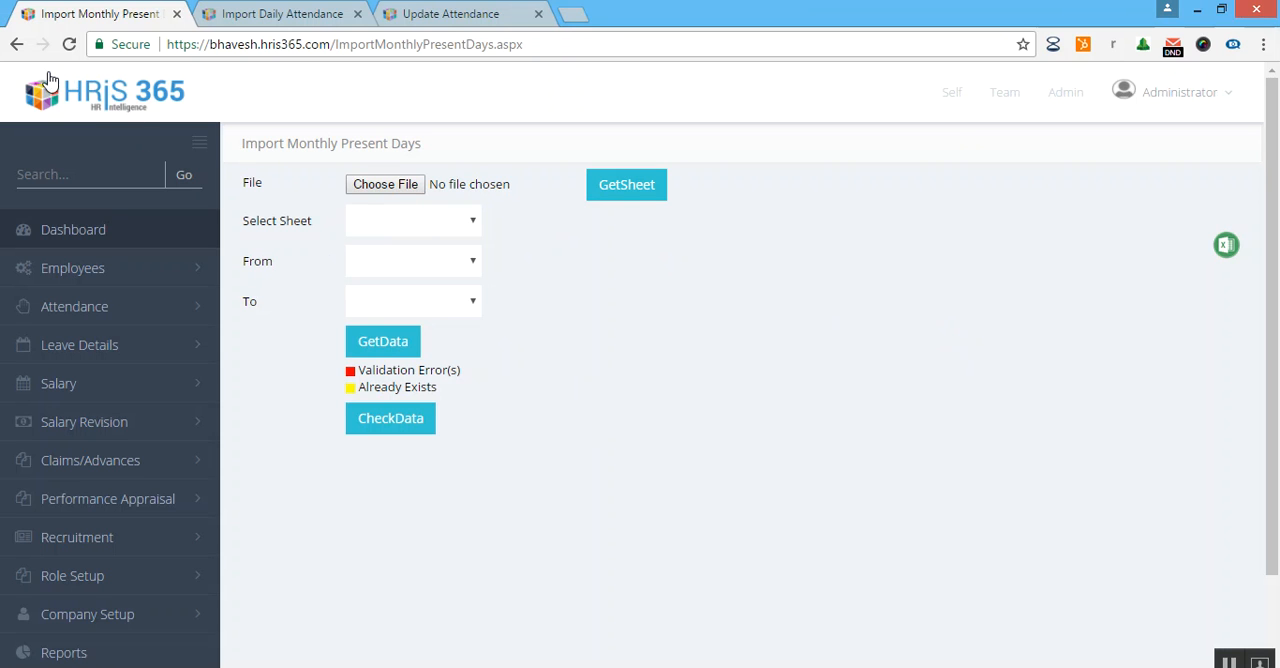
{"action": "left_click", "coordinate": [16, 44]}
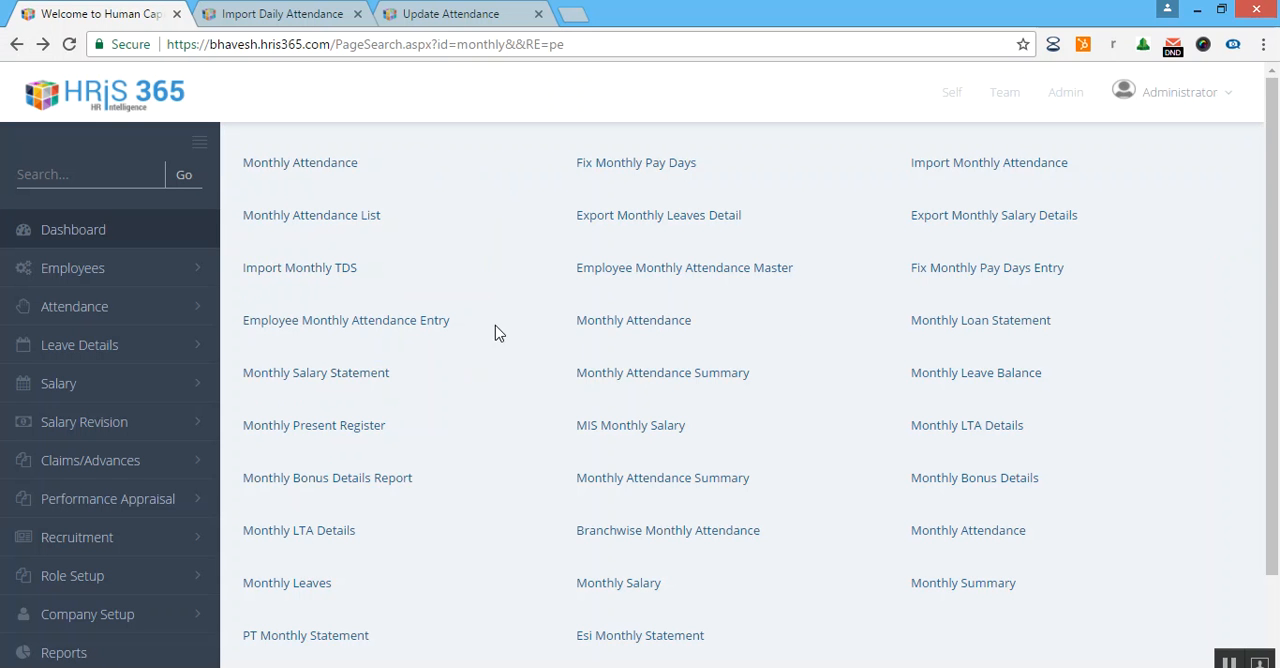
Start a new Employee Monthly Attendance entry and choose the fifth employee suggested for the code ABC1.
{"action": "left_click", "coordinate": [325, 217]}
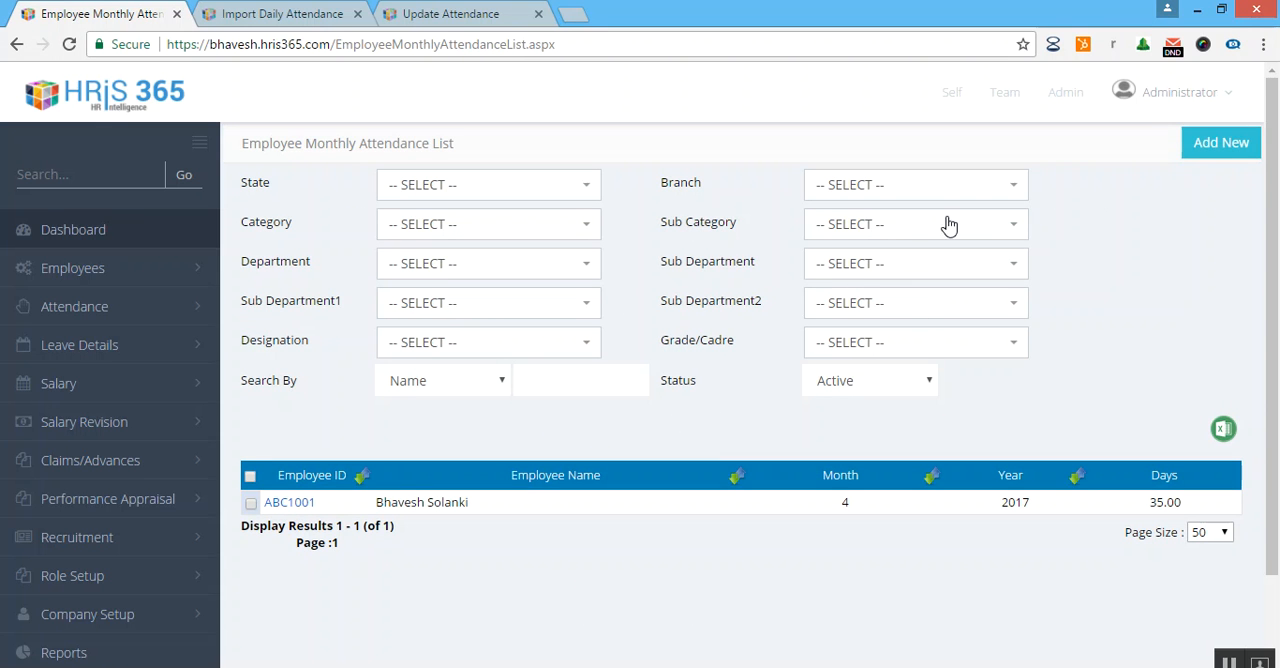
{"action": "left_click", "coordinate": [1219, 148]}
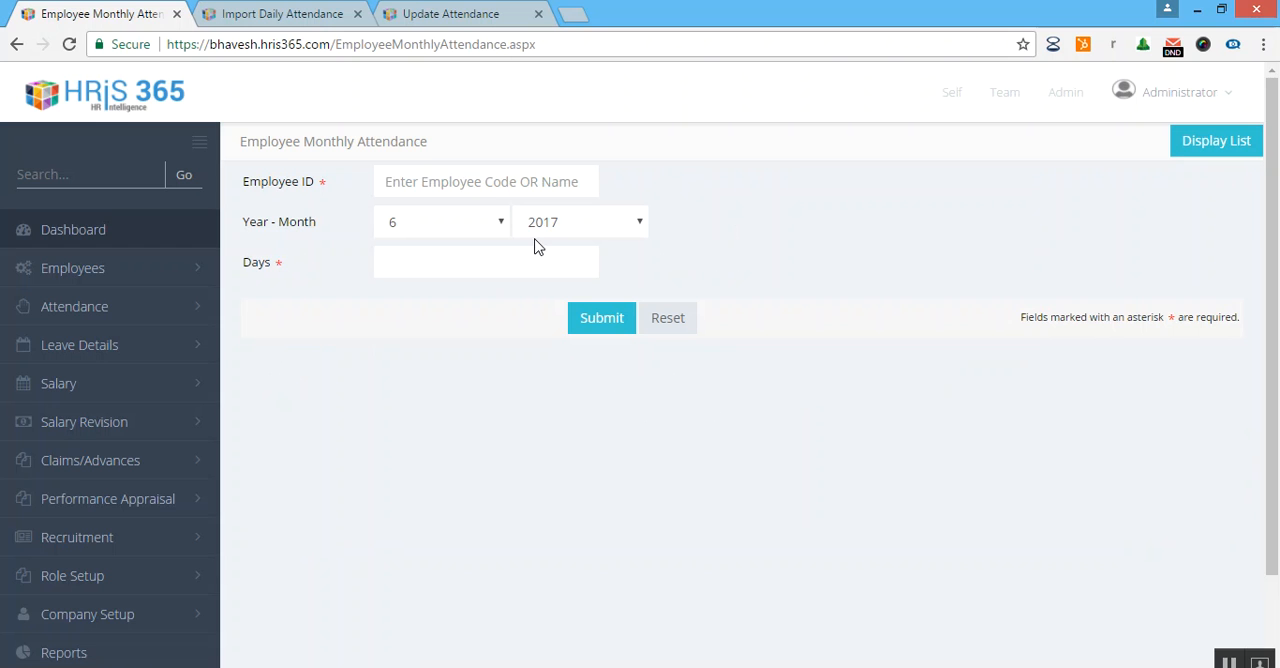
{"action": "type", "text": "ABC1"}
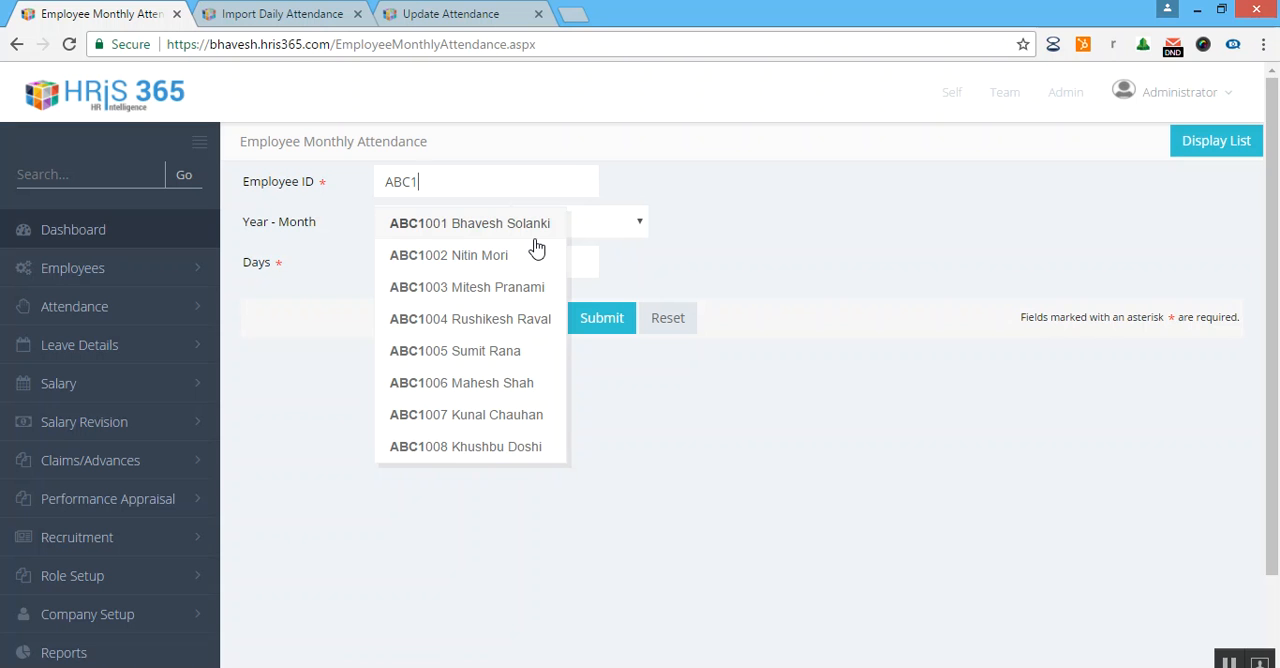
{"action": "left_click", "coordinate": [500, 362]}
{"action": "scroll", "coordinate": [489, 234], "scroll_direction": "down", "scroll_amount": 1}
{"action": "scroll", "coordinate": [514, 294], "scroll_direction": "up", "scroll_amount": 1}
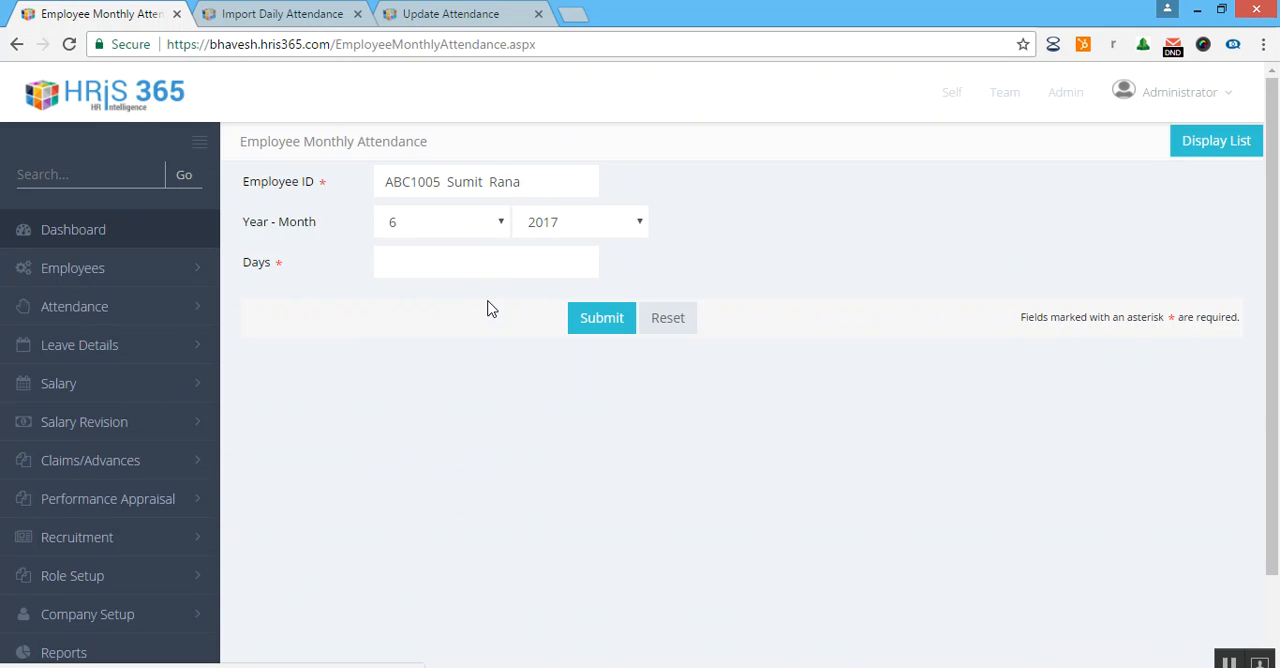
Set the entry's month to 4 and days to 28, submit it, and check the monthly attendance list.
{"action": "left_click", "coordinate": [465, 226]}
{"action": "left_click", "coordinate": [457, 306]}
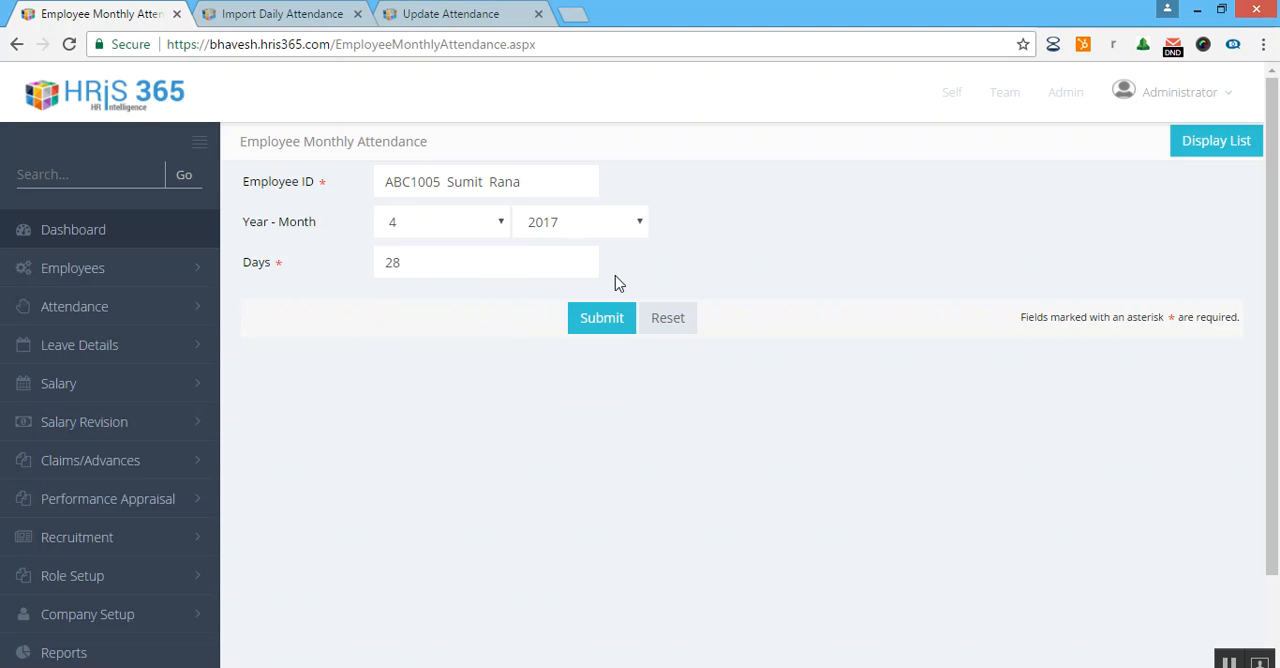
{"action": "left_click", "coordinate": [606, 325]}
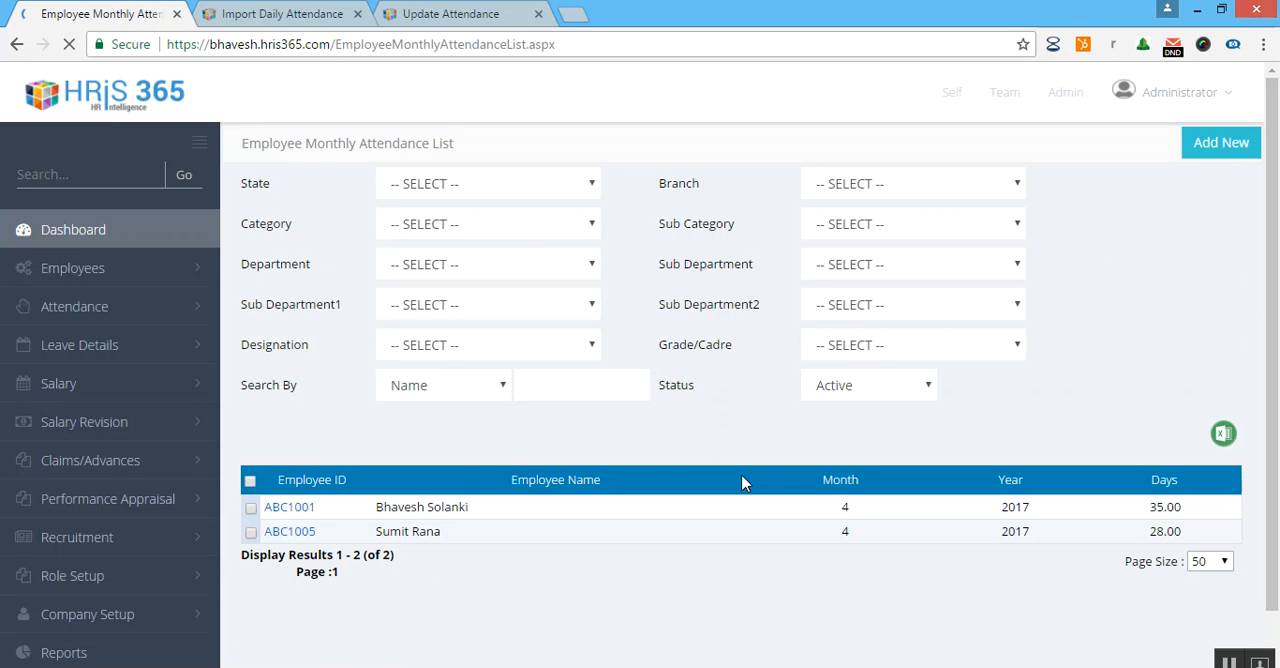
{"action": "scroll", "coordinate": [546, 490], "scroll_direction": "down", "scroll_amount": 3}
{"action": "left_click_drag", "start_coordinate": [428, 387], "coordinate": [631, 483]}
{"action": "left_click", "coordinate": [631, 483]}
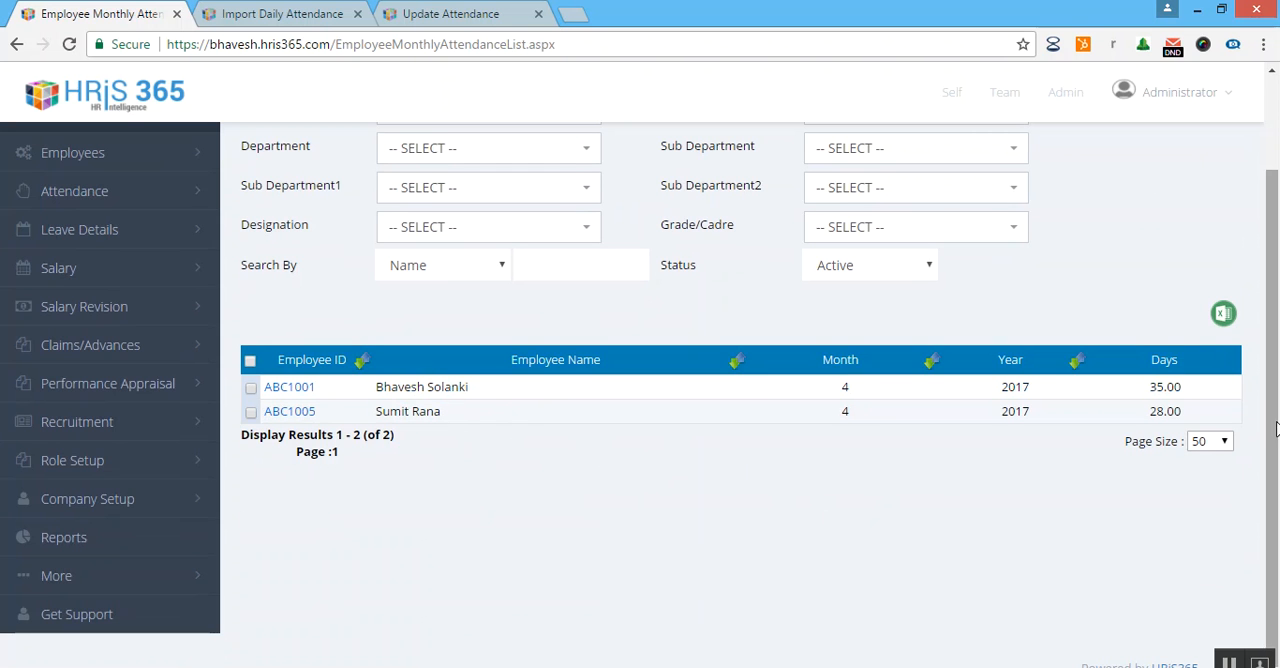
{"action": "scroll", "coordinate": [700, 460], "scroll_direction": "up", "scroll_amount": 3}
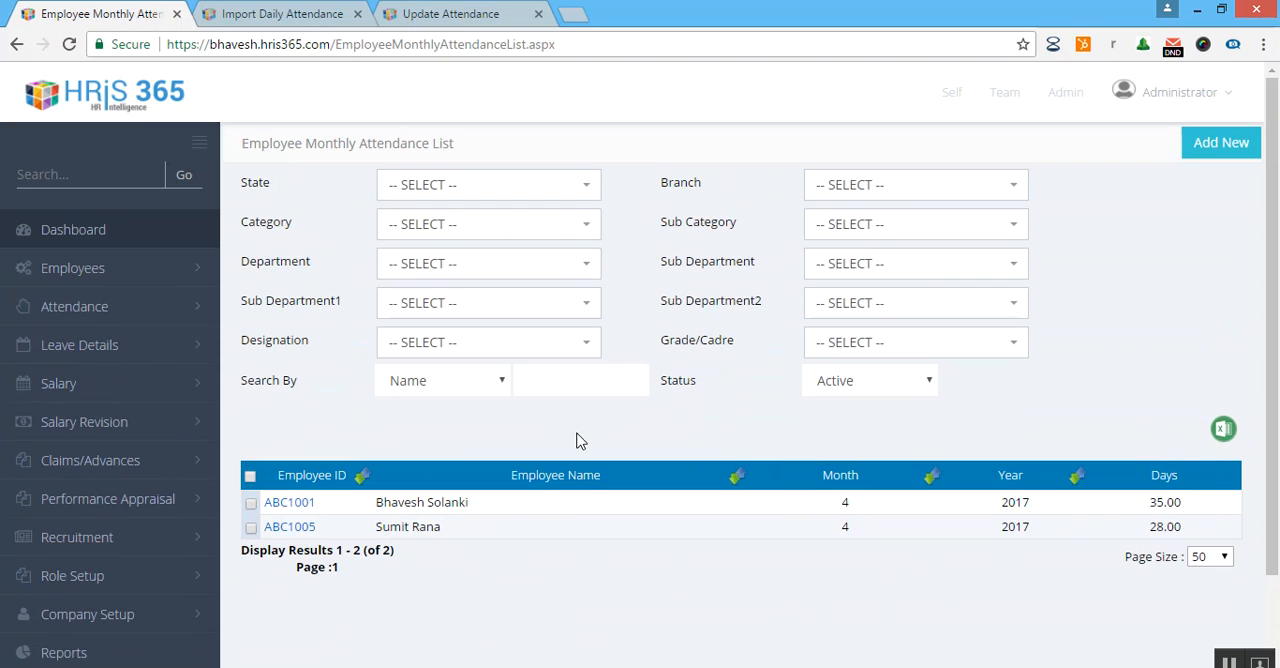
Open Run Payroll in a new browser tab and find the active employees for month 4 of 2017.
{"action": "left_click", "coordinate": [160, 386]}
{"action": "scroll", "coordinate": [145, 420], "scroll_direction": "down", "scroll_amount": 1}
{"action": "middle_click", "coordinate": [128, 410]}
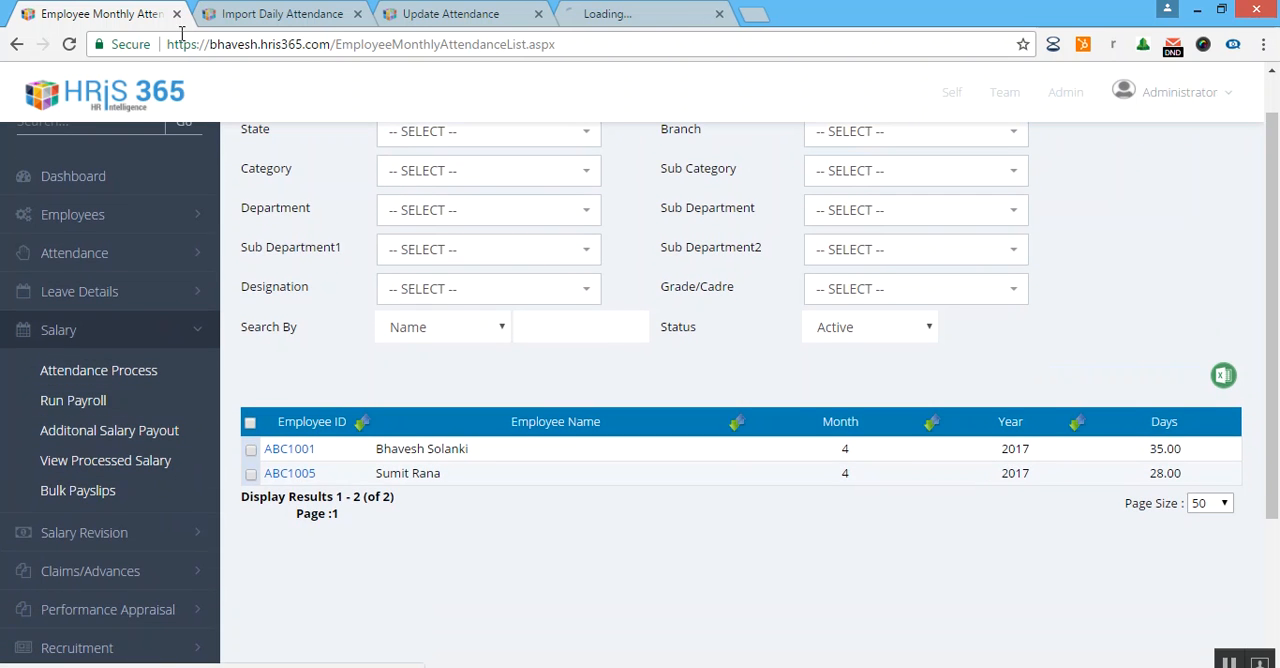
{"action": "left_click", "coordinate": [645, 10]}
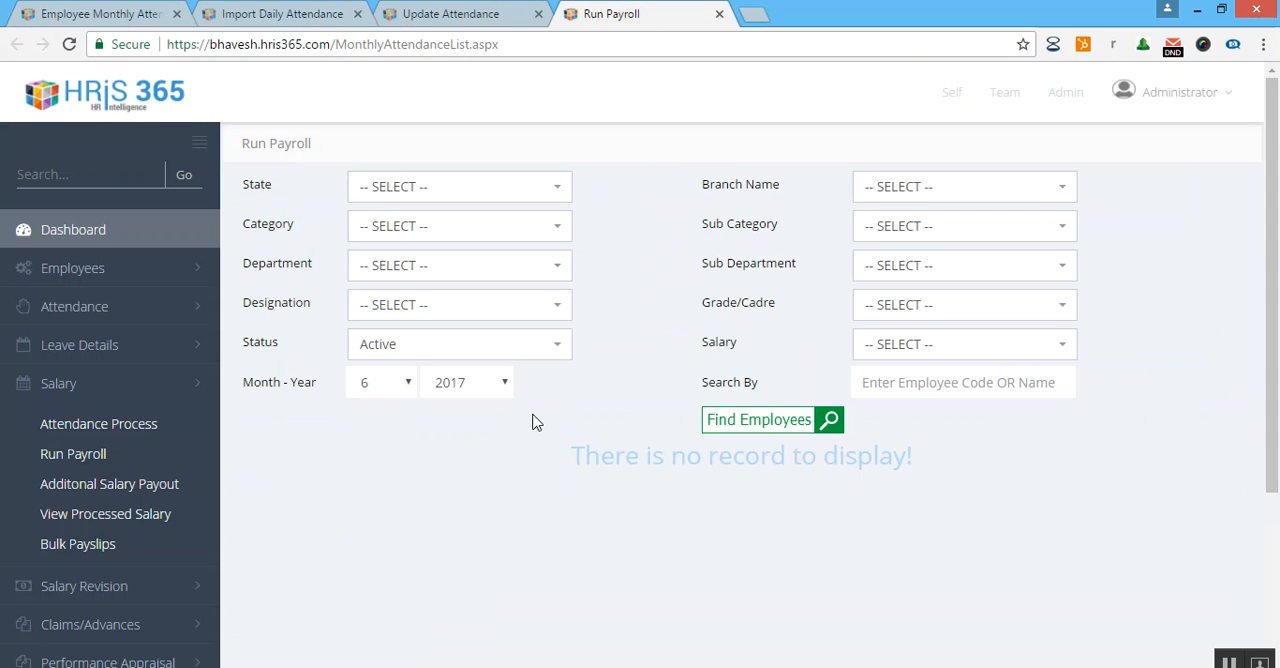
{"action": "left_click", "coordinate": [379, 388]}
{"action": "left_click", "coordinate": [370, 465]}
{"action": "left_click", "coordinate": [710, 420]}
{"action": "left_click", "coordinate": [255, 13]}
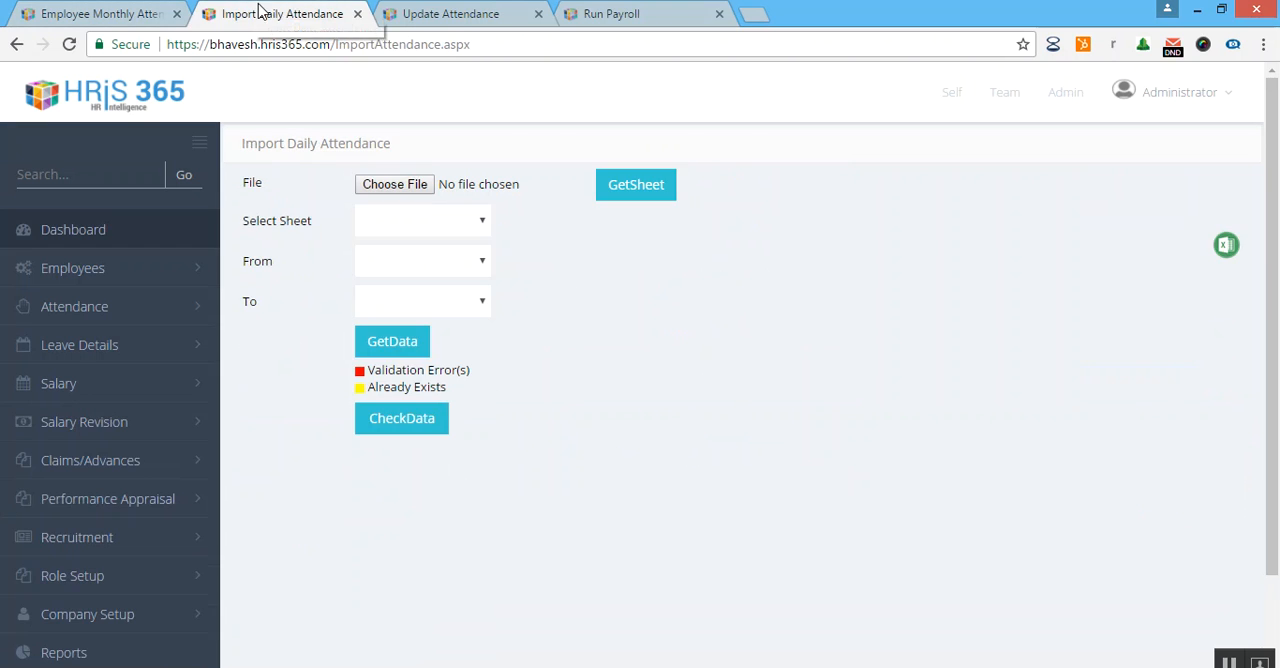
{"action": "left_click", "coordinate": [482, 13]}
{"action": "left_click", "coordinate": [292, 13]}
{"action": "left_click", "coordinate": [635, 13]}
Process the salary of only the employee whose monthly attendance was just entered, and confirm the processing.
{"action": "scroll", "coordinate": [525, 405], "scroll_direction": "down", "scroll_amount": 3}
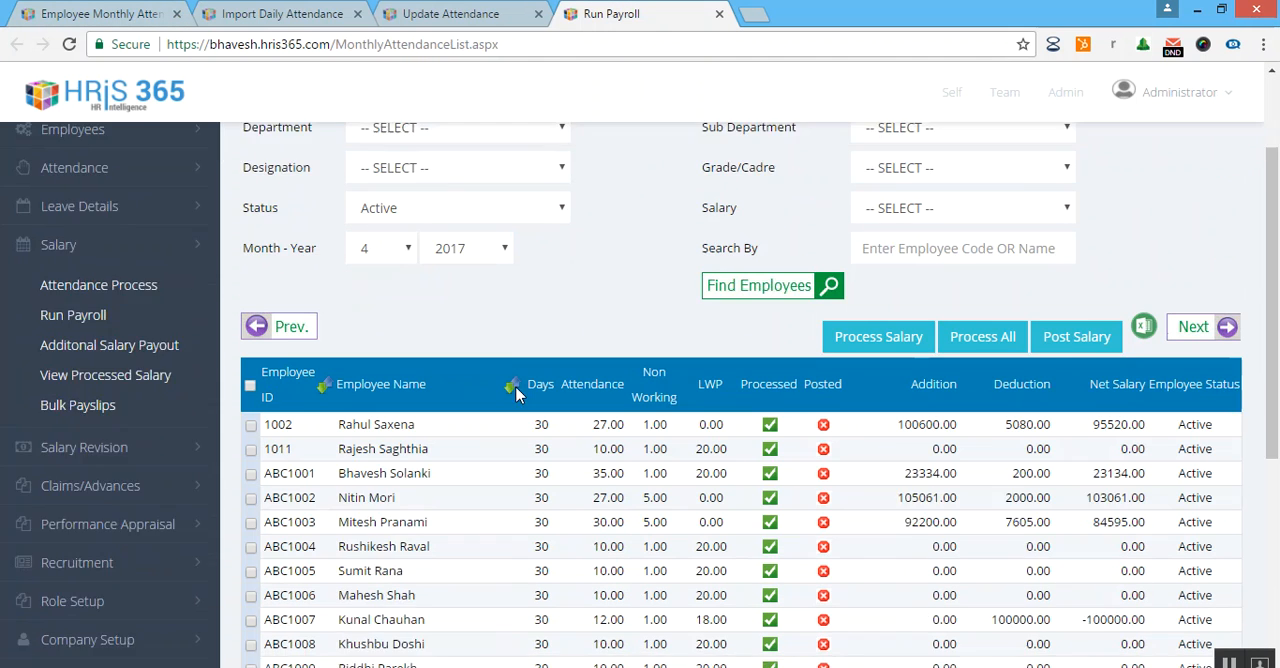
{"action": "left_click", "coordinate": [251, 429]}
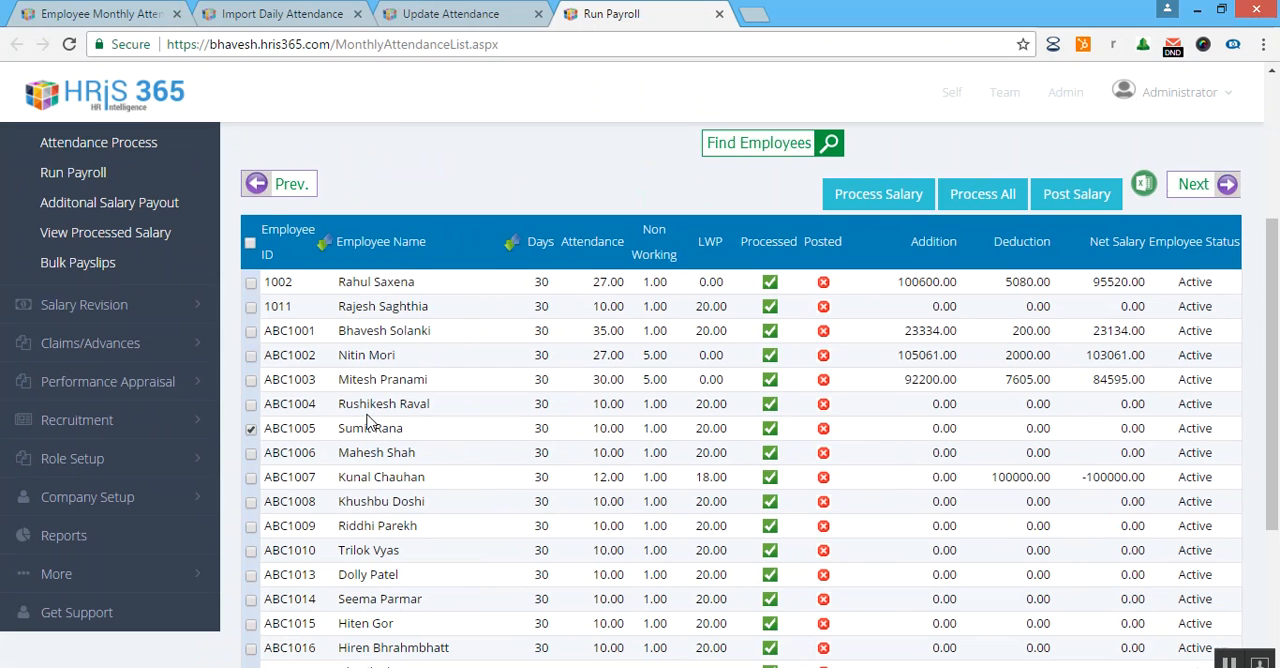
{"action": "left_click", "coordinate": [835, 205]}
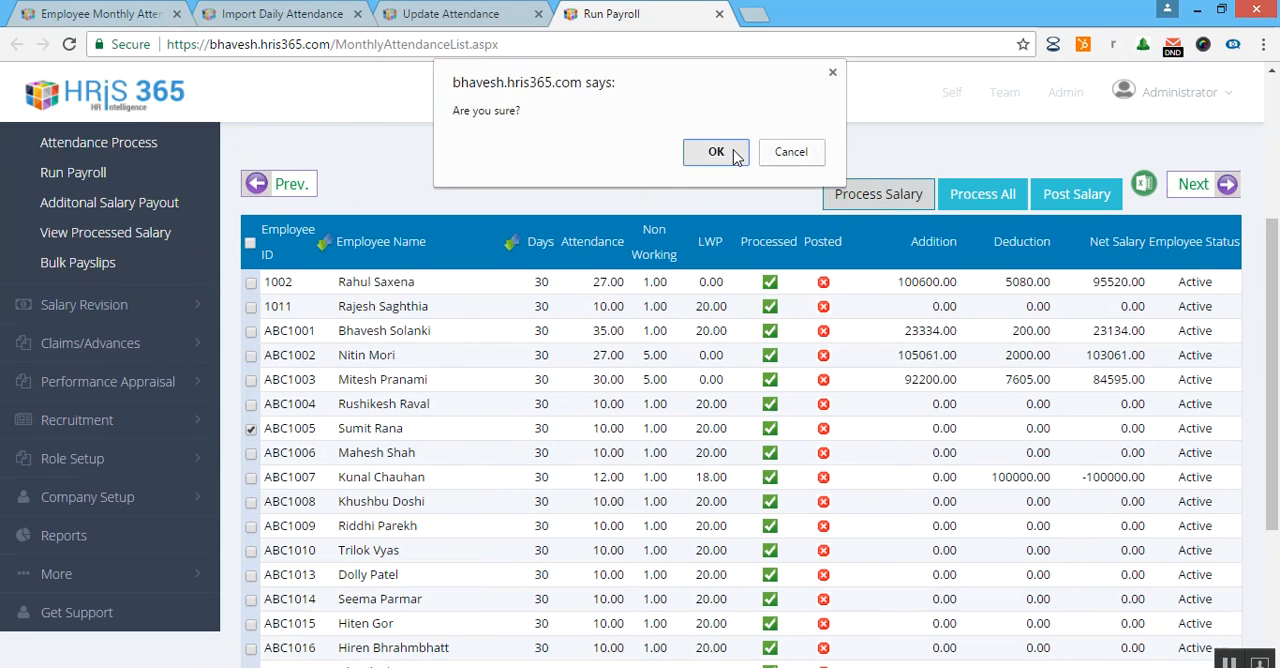
{"action": "left_click", "coordinate": [718, 146]}
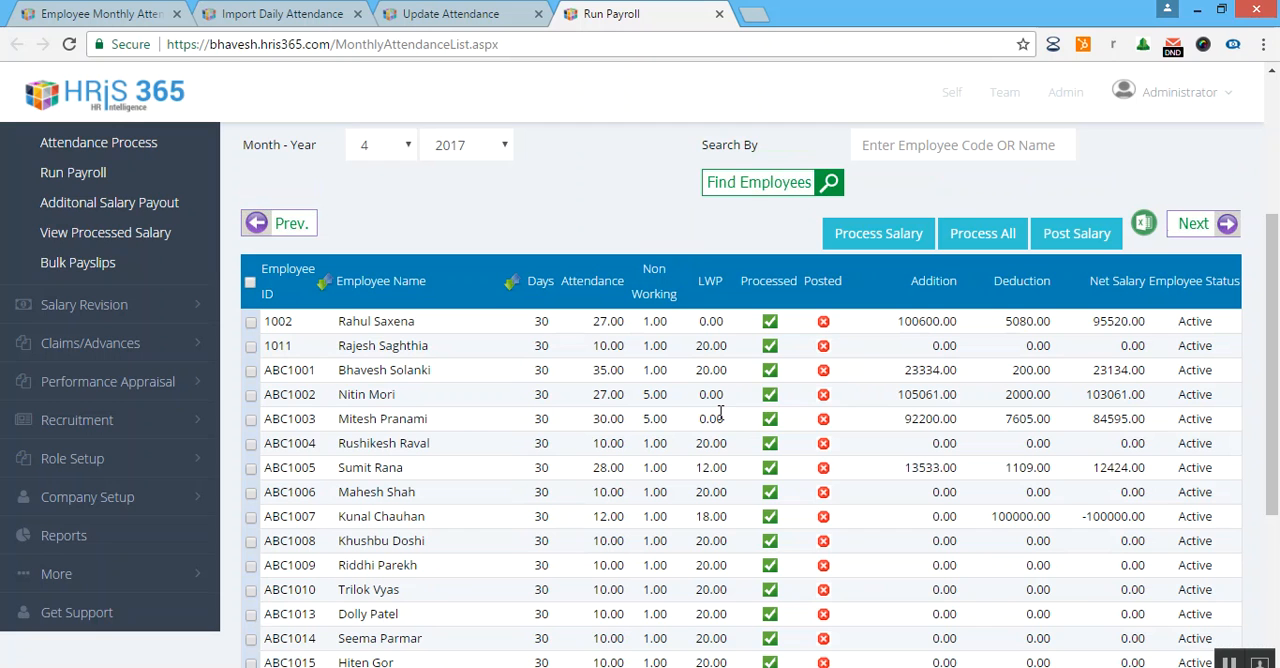
Examine the processed employee's attendance, addition and net salary in the payroll list.
{"action": "double_click", "coordinate": [640, 470]}
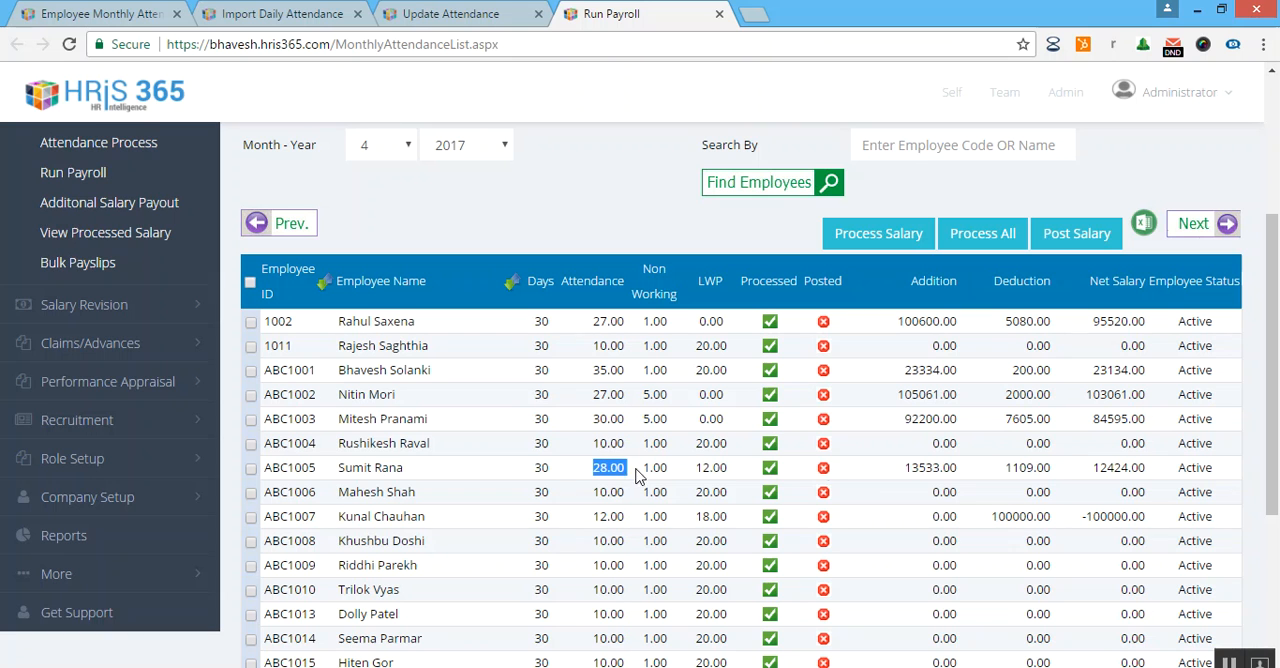
{"action": "left_click_drag", "start_coordinate": [906, 466], "coordinate": [951, 472]}
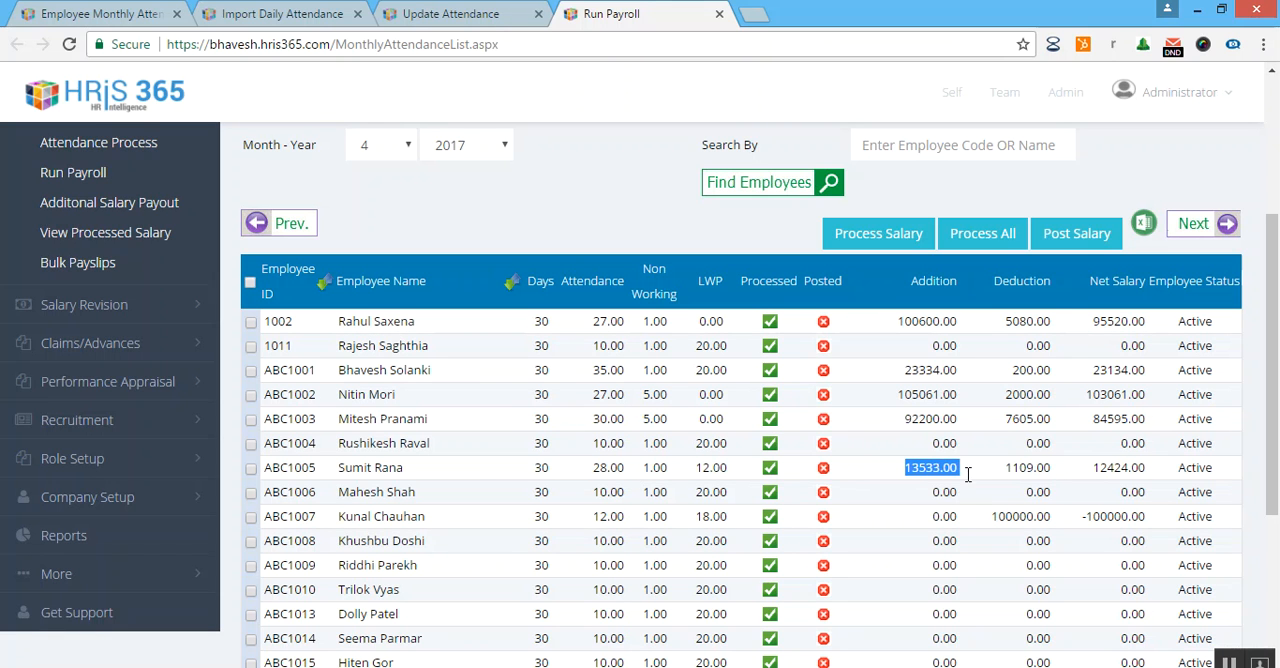
{"action": "left_click_drag", "start_coordinate": [1094, 468], "coordinate": [1164, 490]}
{"action": "left_click", "coordinate": [1119, 474]}
{"action": "scroll", "coordinate": [900, 475], "scroll_direction": "up", "scroll_amount": 5}
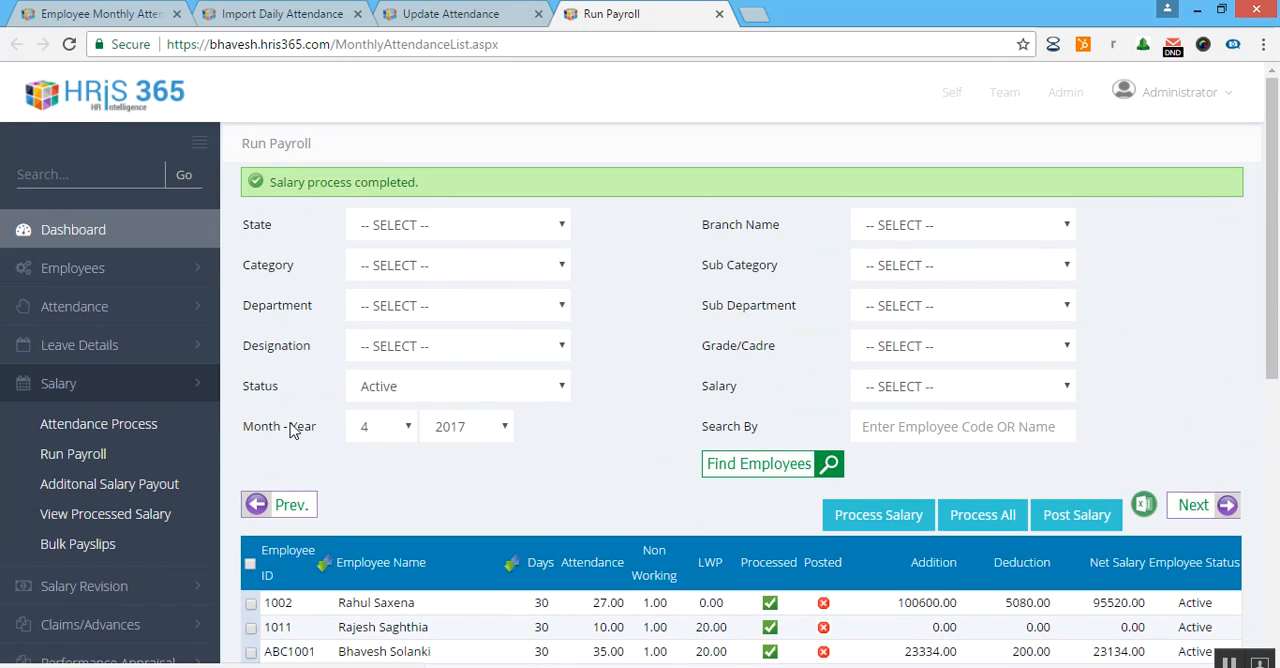
{"action": "scroll", "coordinate": [590, 490], "scroll_direction": "down", "scroll_amount": 2}
{"action": "scroll", "coordinate": [598, 485], "scroll_direction": "up", "scroll_amount": 2}
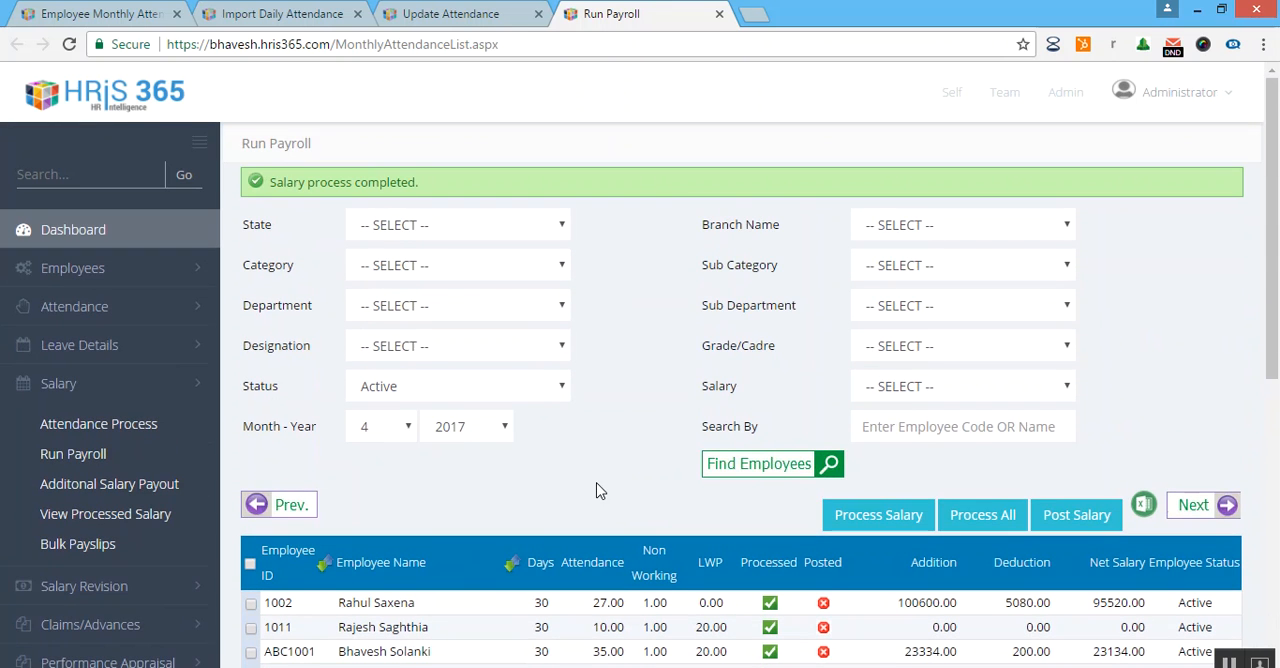
Open the Emp Daily Attendance page from the attendance functions.
{"action": "left_click", "coordinate": [208, 383]}
{"action": "scroll", "coordinate": [185, 300], "scroll_direction": "down", "scroll_amount": 1}
{"action": "left_click", "coordinate": [160, 254]}
{"action": "scroll", "coordinate": [165, 280], "scroll_direction": "up", "scroll_amount": 1}
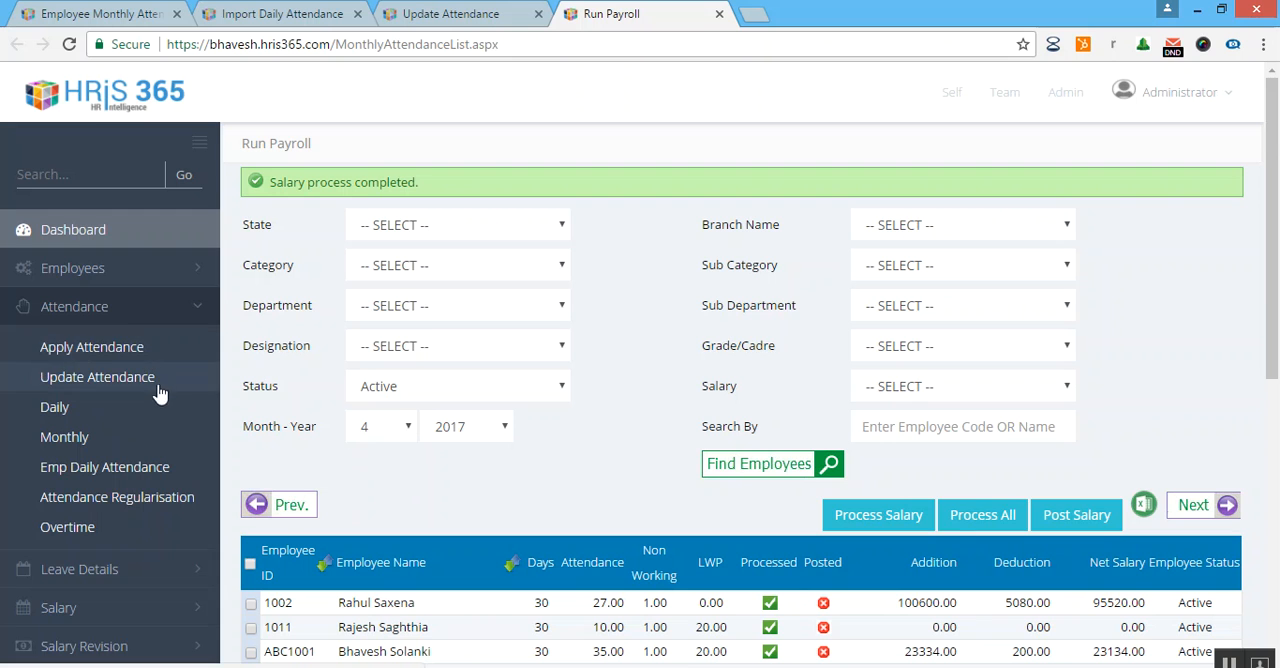
{"action": "left_click", "coordinate": [153, 477]}
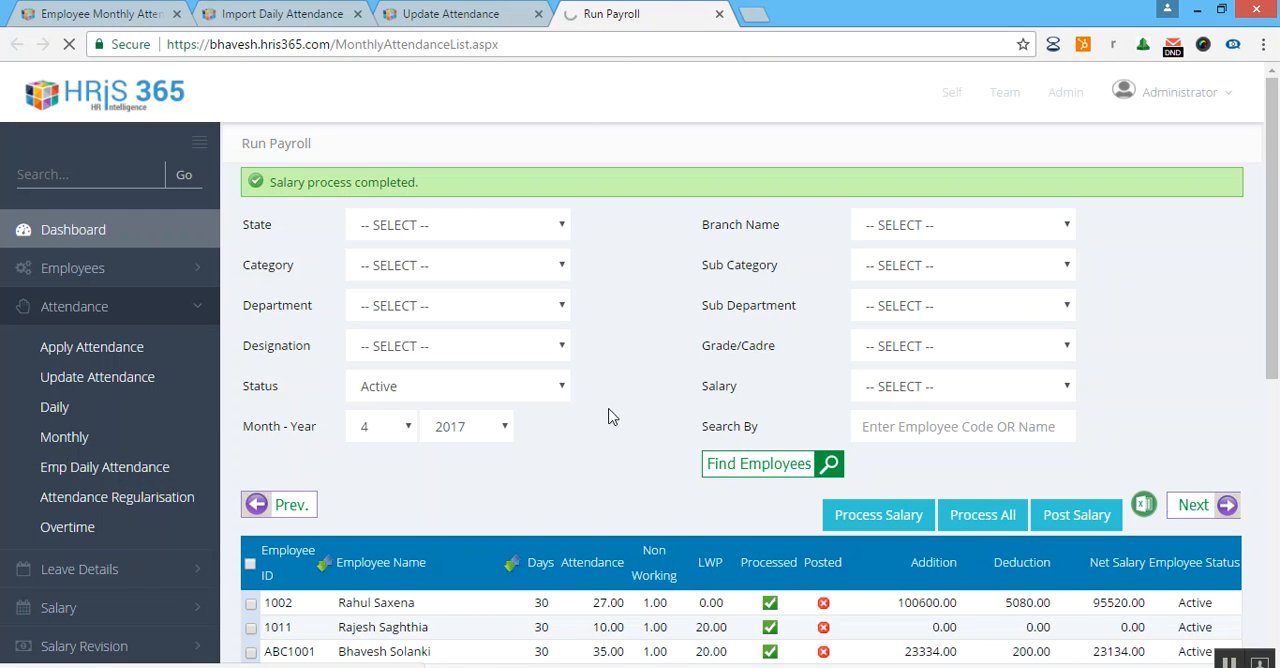